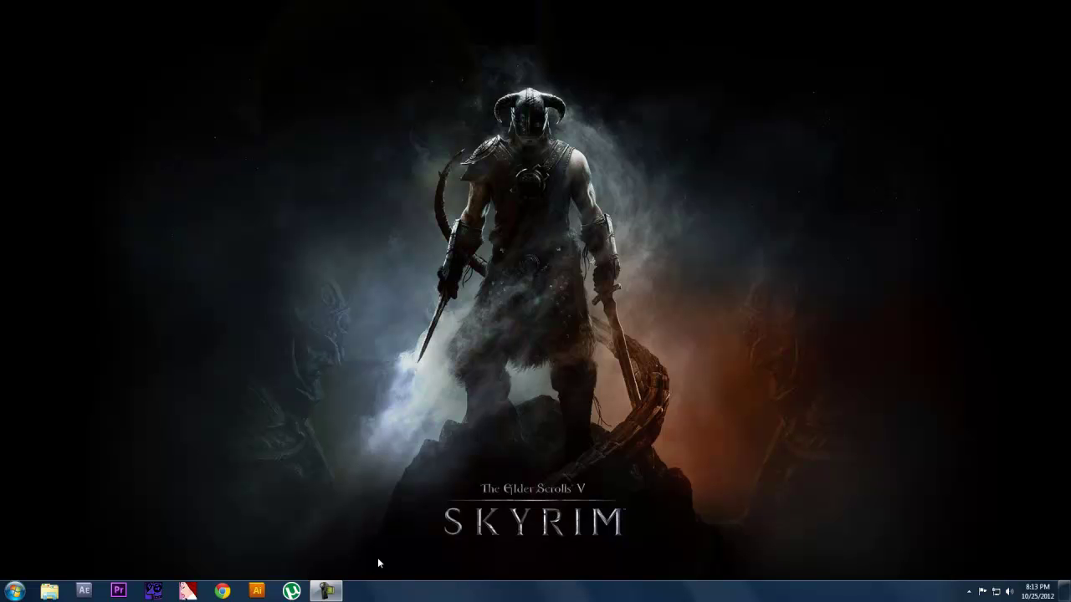
Step: Open a maximized Chrome window and go to the Google Images search page
click(222, 591)
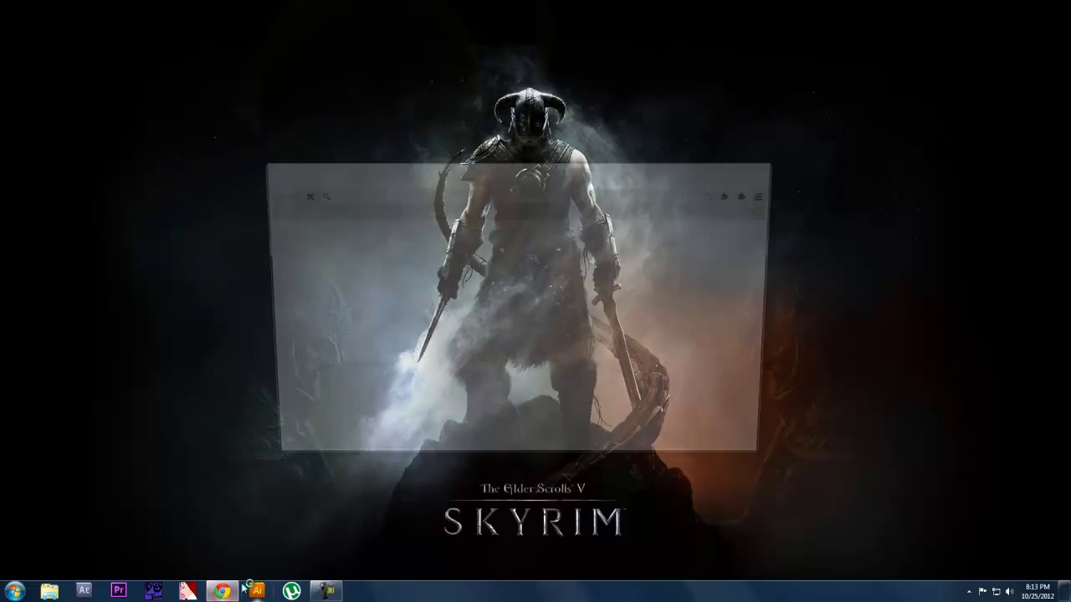
click(750, 164)
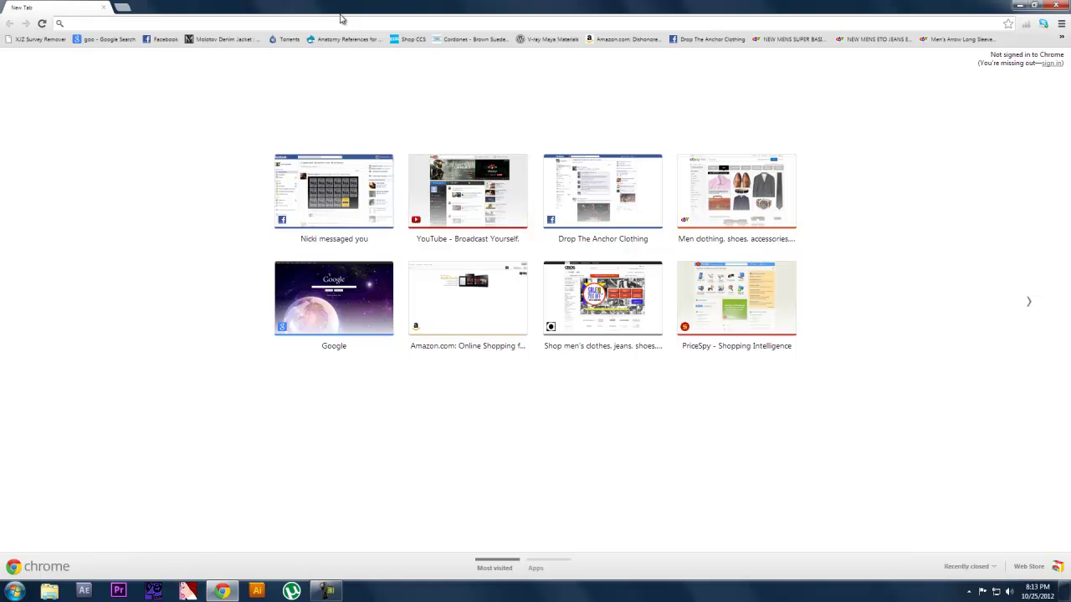
text(goo)
key(Return)
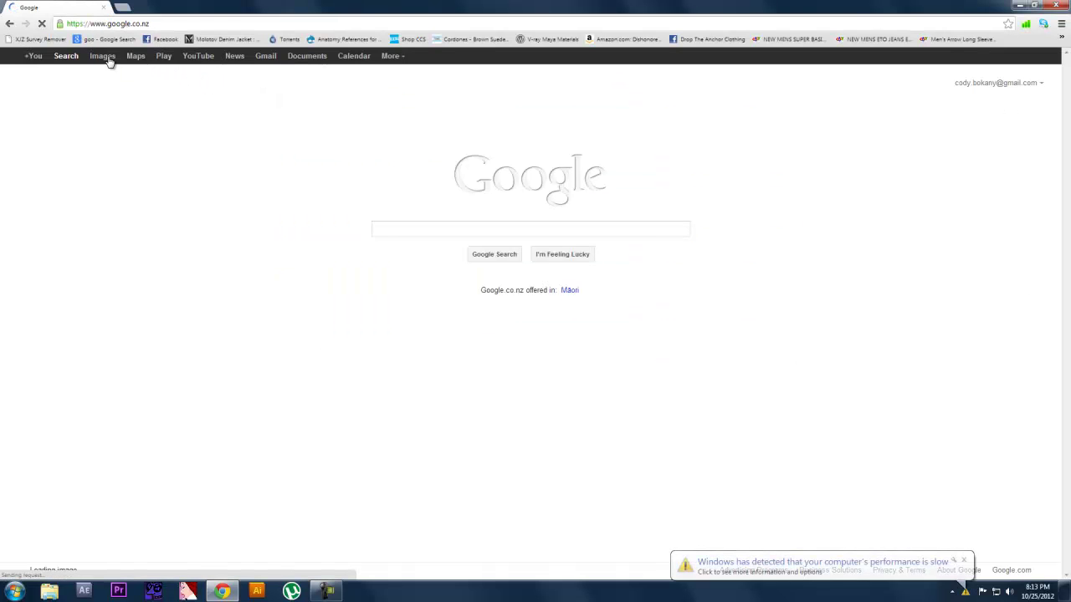
click(102, 55)
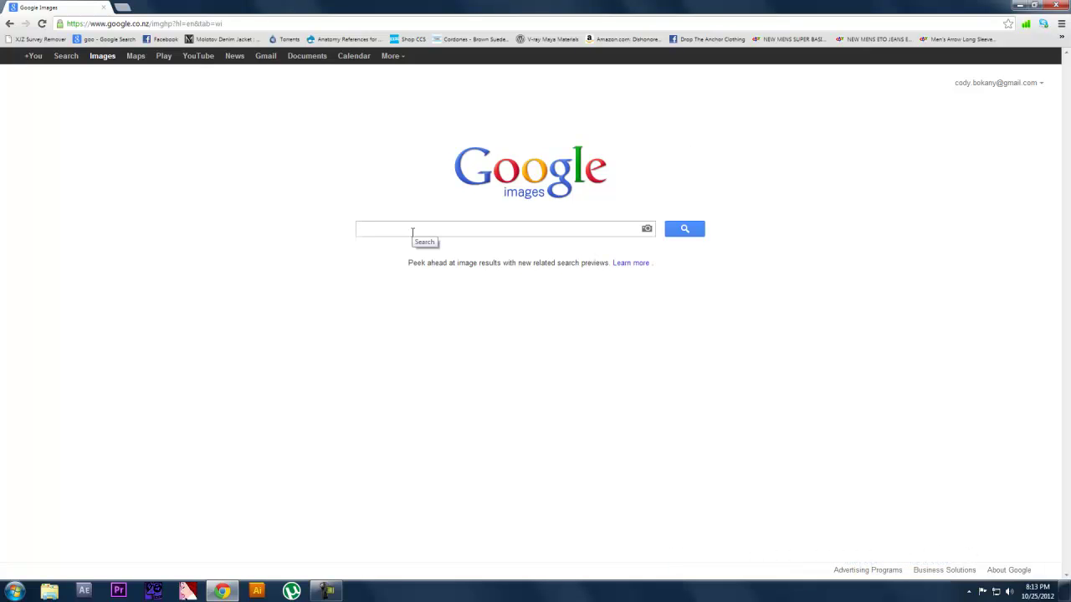
Step: Search Google Images for "assualt knife"
click(413, 232)
text(assua)
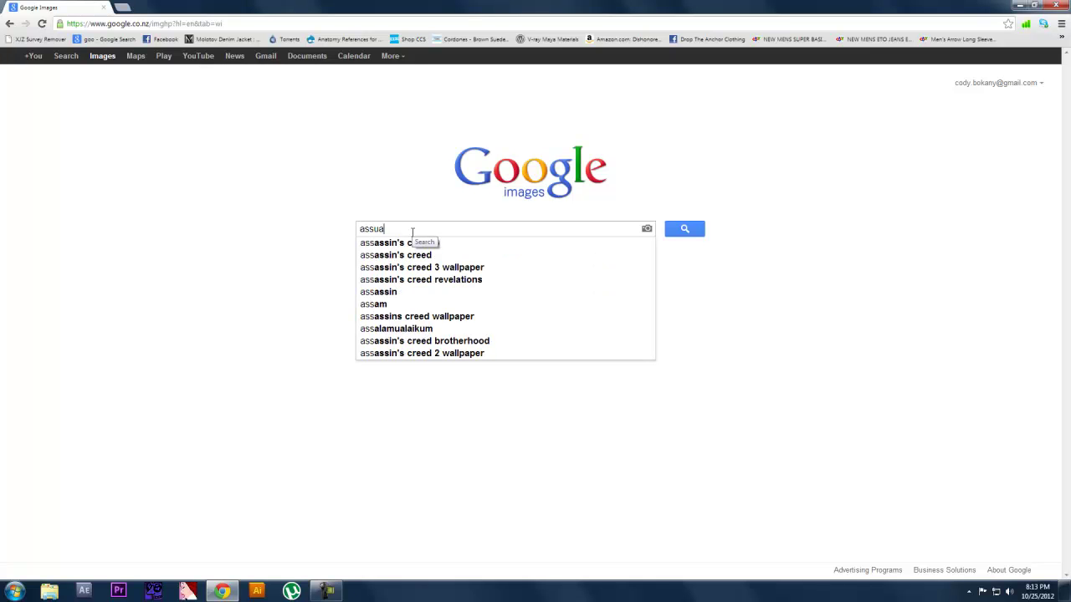
text(lt)
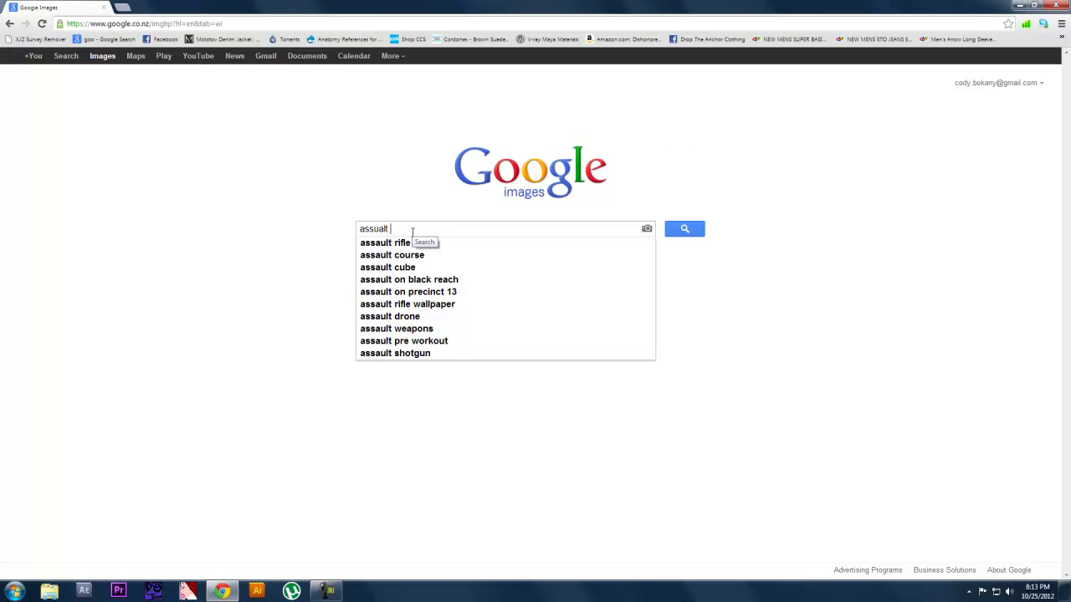
text( knife)
key(Return)
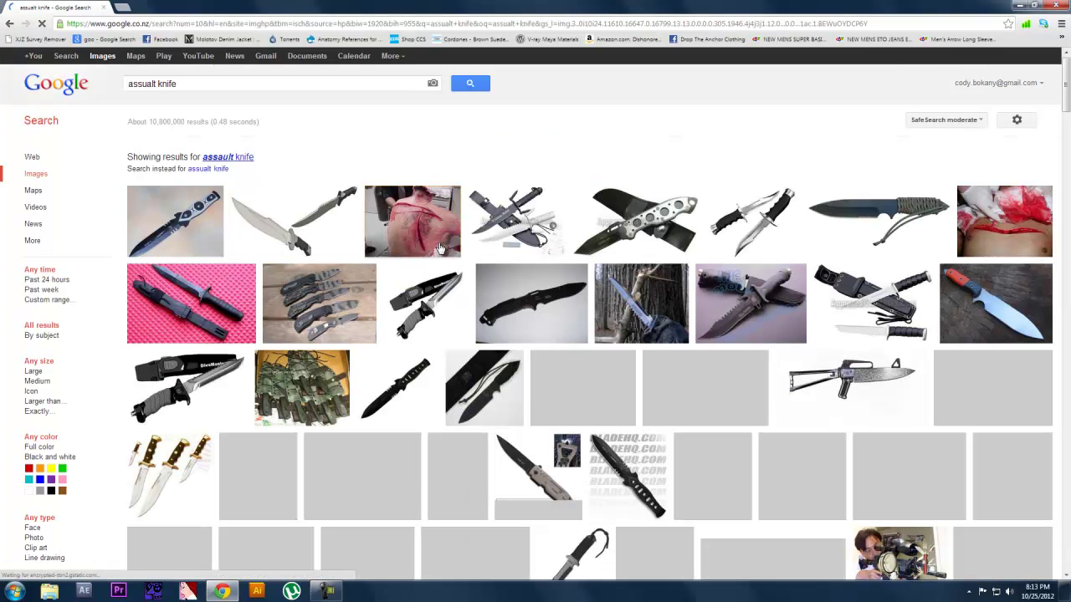
Step: Examine the knife image results across the first two pages for a clear side-view reference
mouse_move(448, 245)
scroll(414, 184, down, 1)
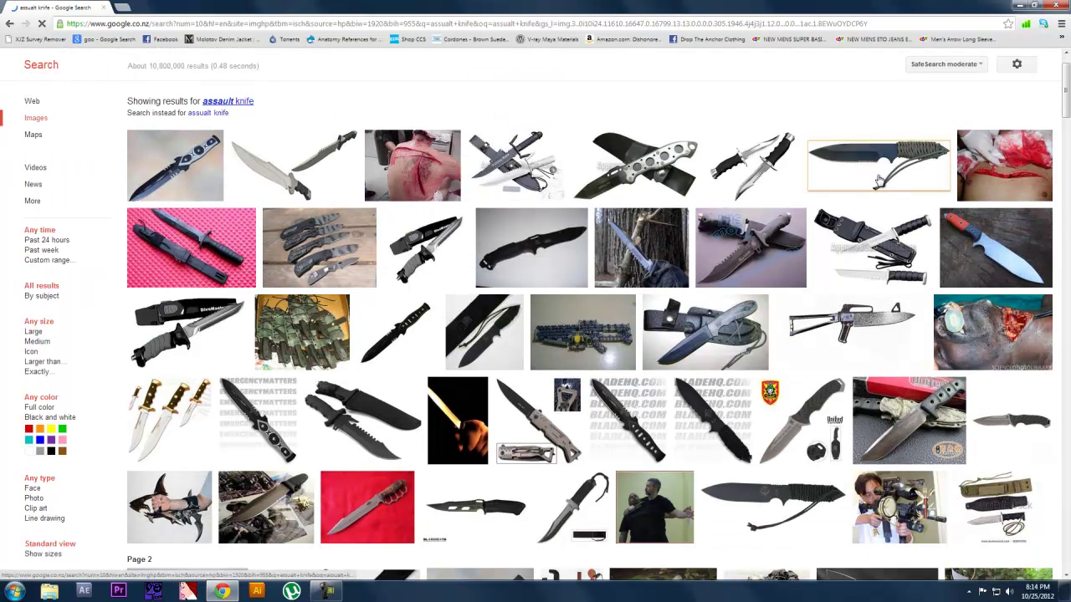
mouse_move(880, 181)
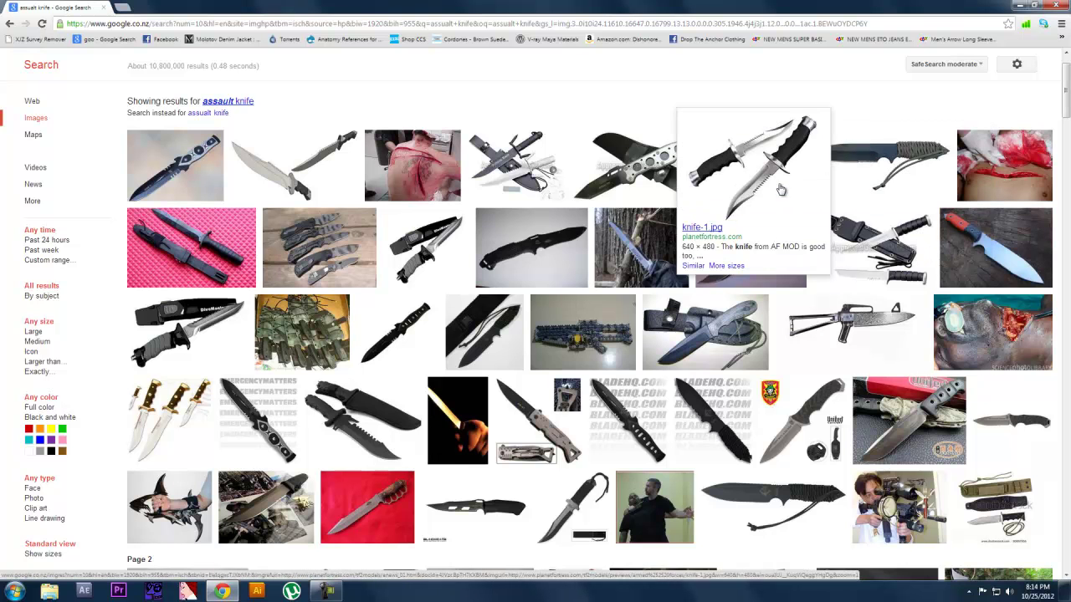
scroll(921, 293, down, 1)
mouse_move(995, 332)
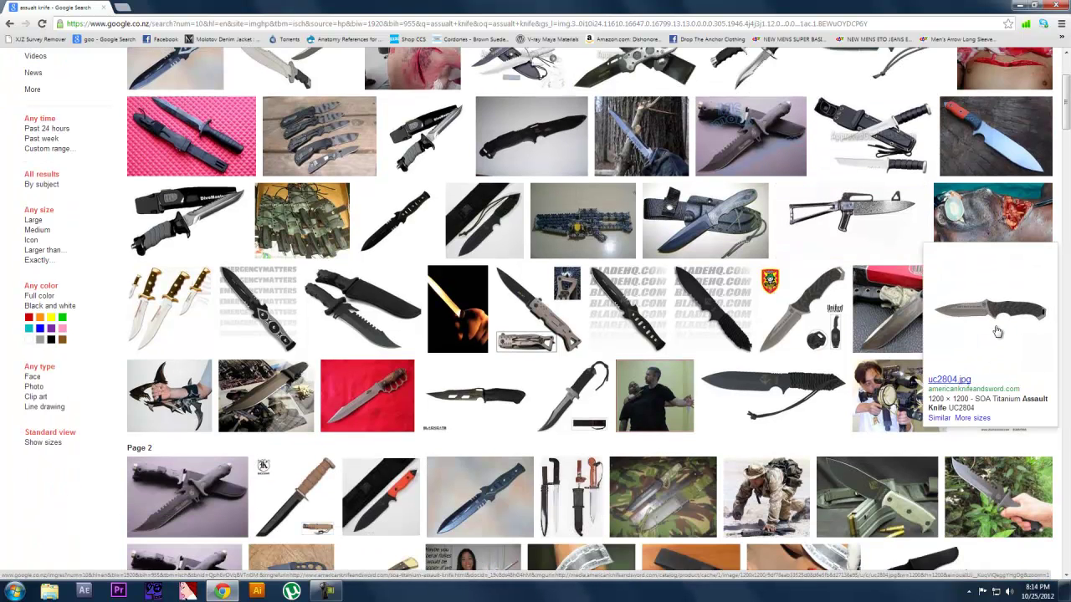
mouse_move(481, 402)
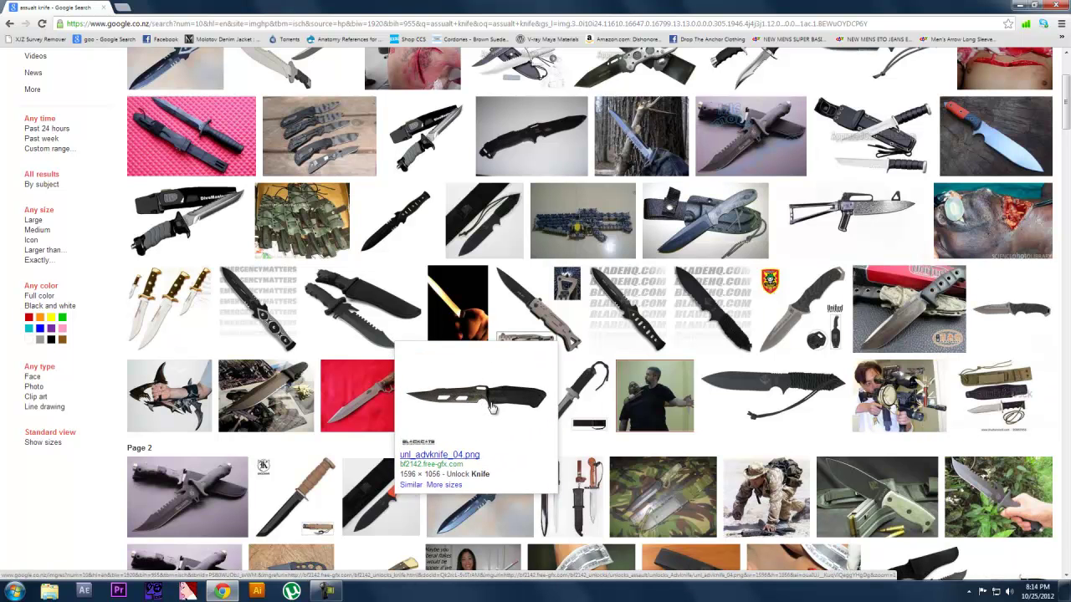
scroll(492, 407, down, 1)
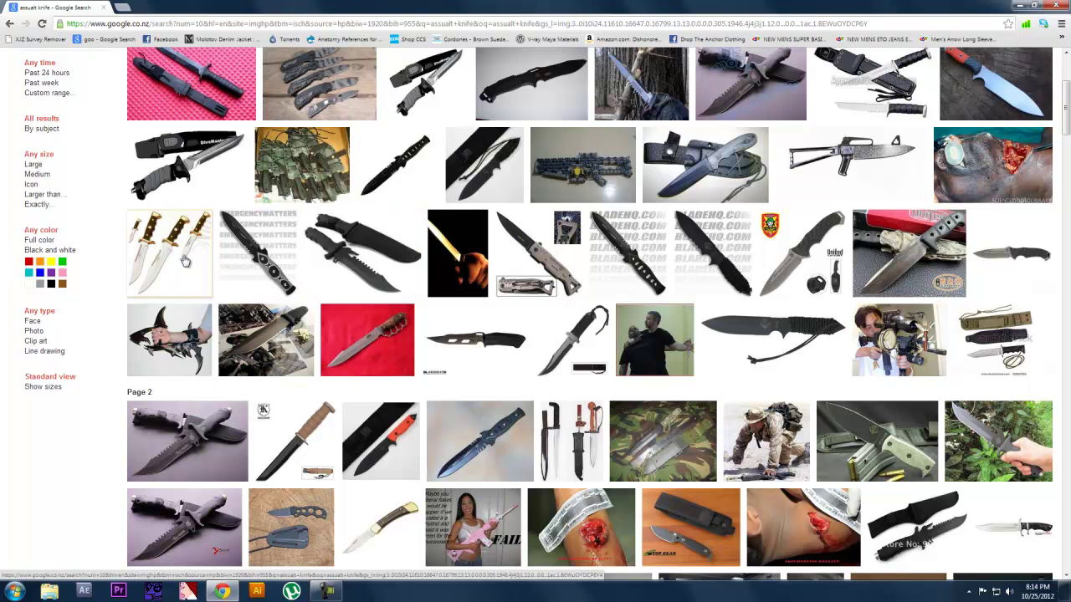
scroll(368, 384, down, 2)
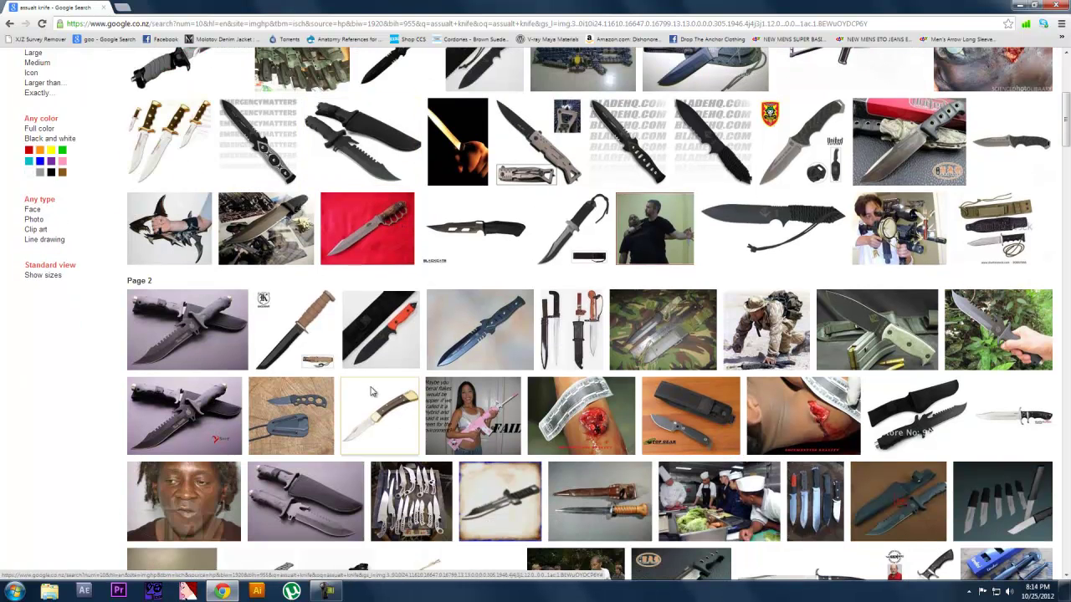
scroll(374, 401, down, 2)
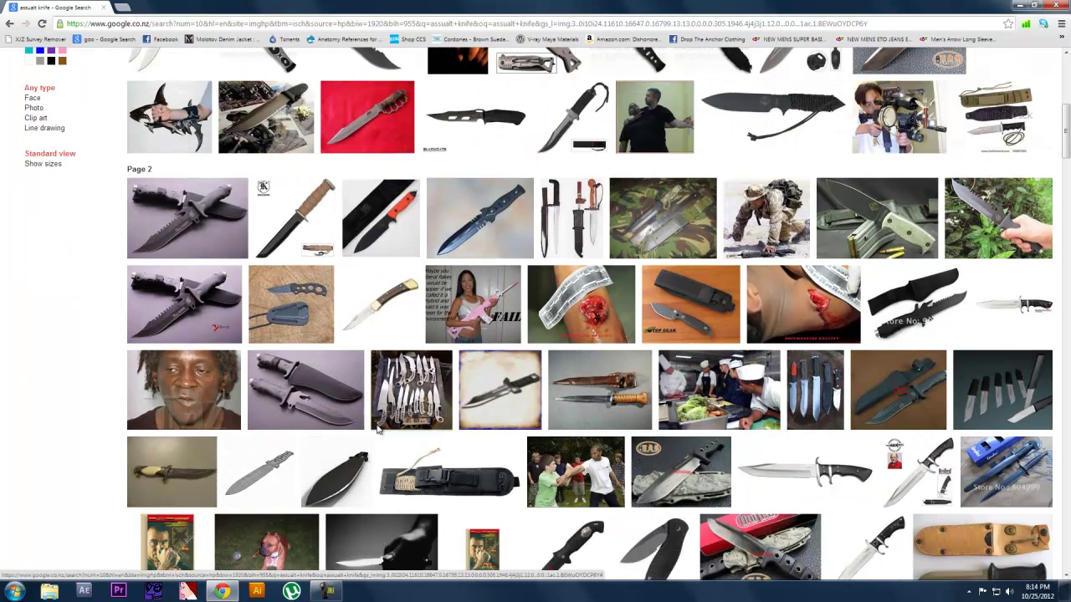
scroll(845, 431, down, 1)
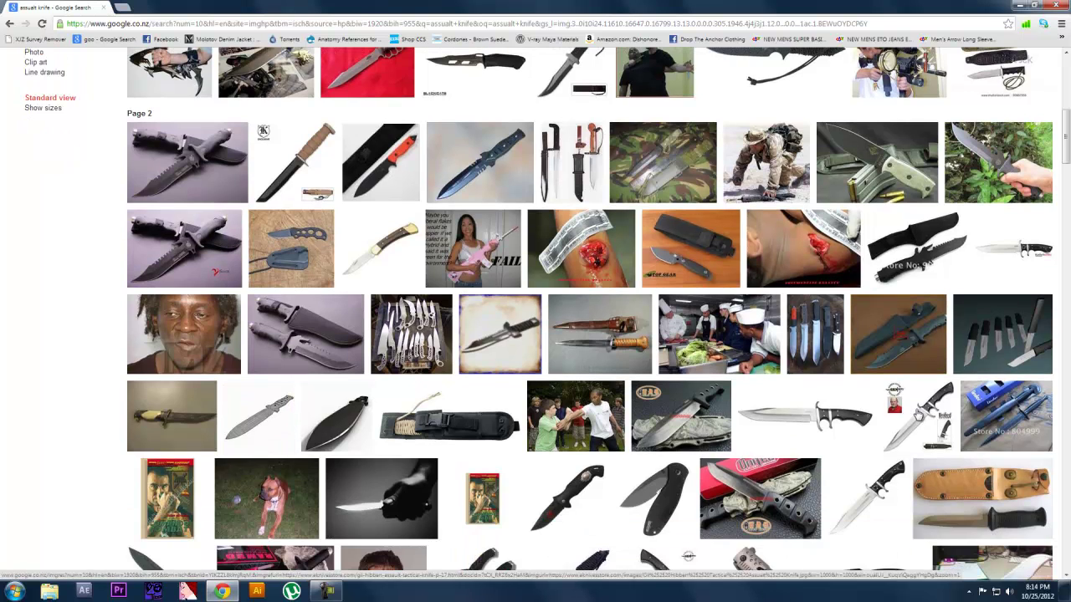
Step: Open the side-view Knife Survivor Assault and Sheath result in a new tab and display its full-size image
middle_click(847, 431)
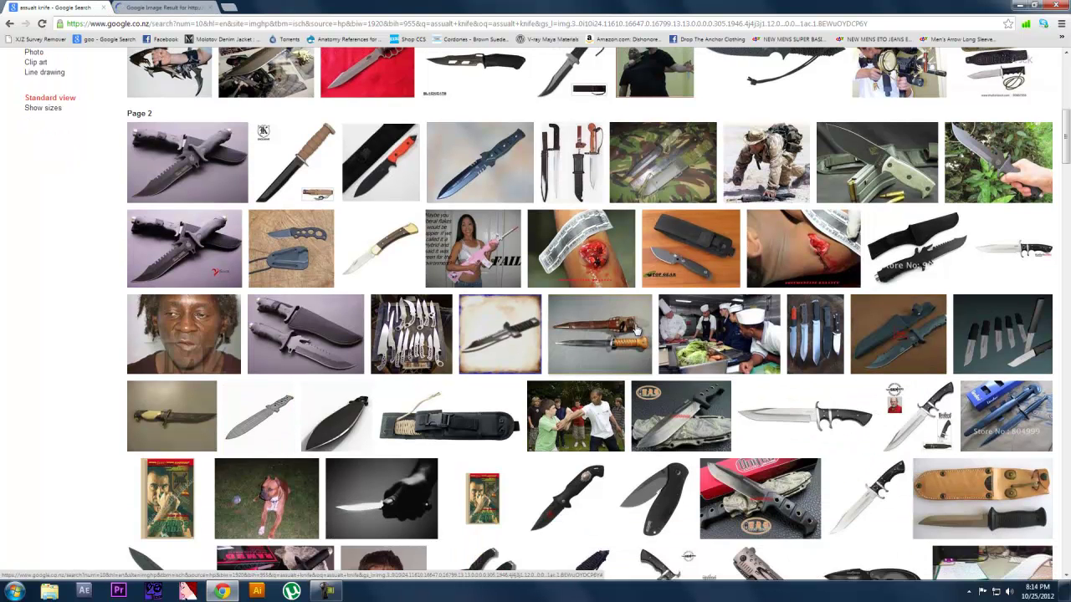
click(180, 7)
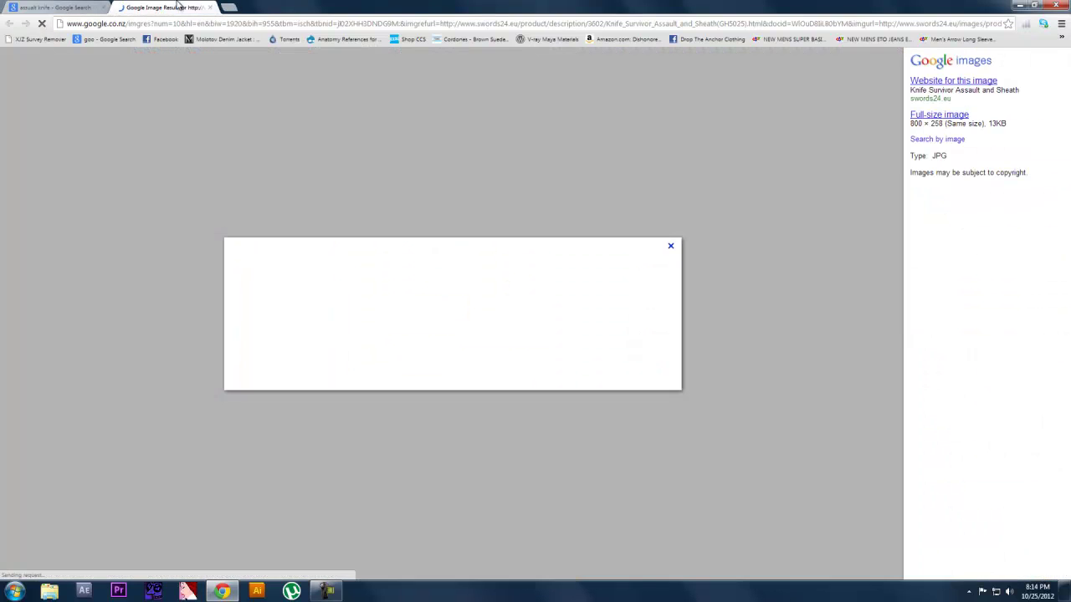
click(932, 114)
right_click(259, 120)
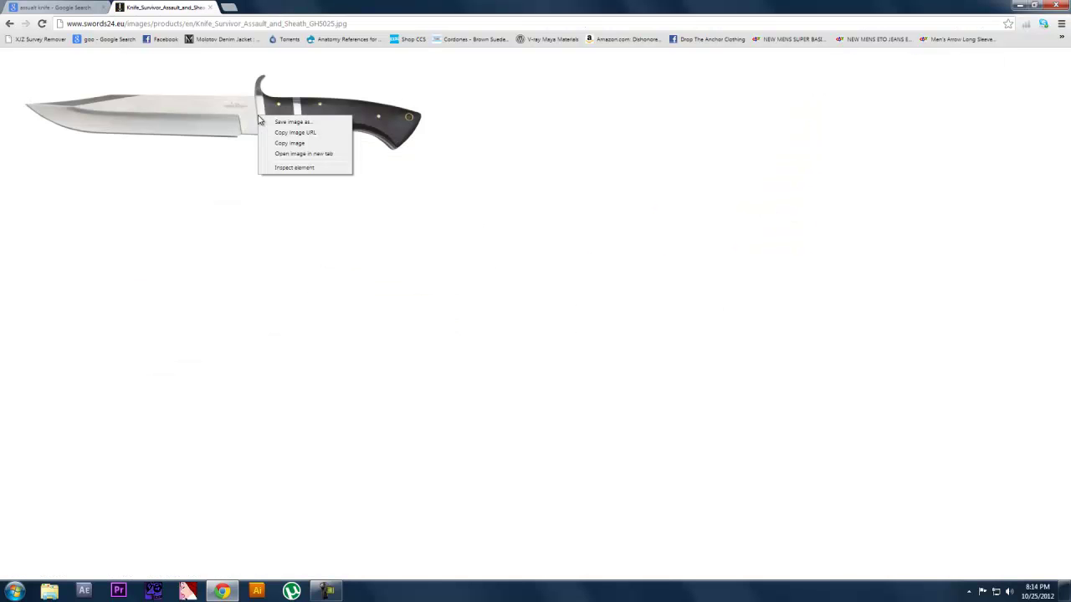
click(303, 125)
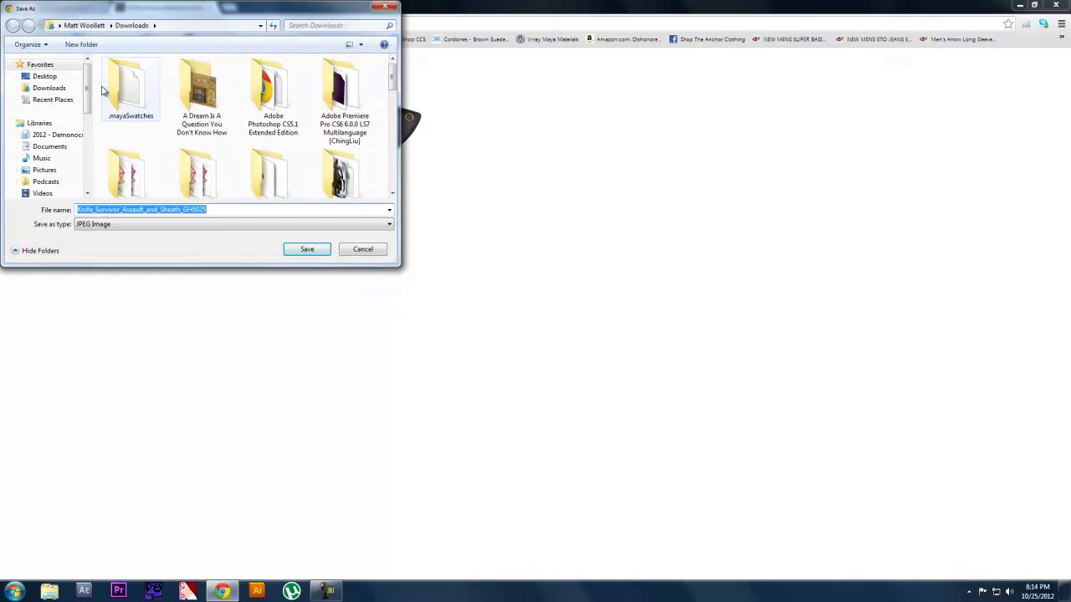
click(381, 8)
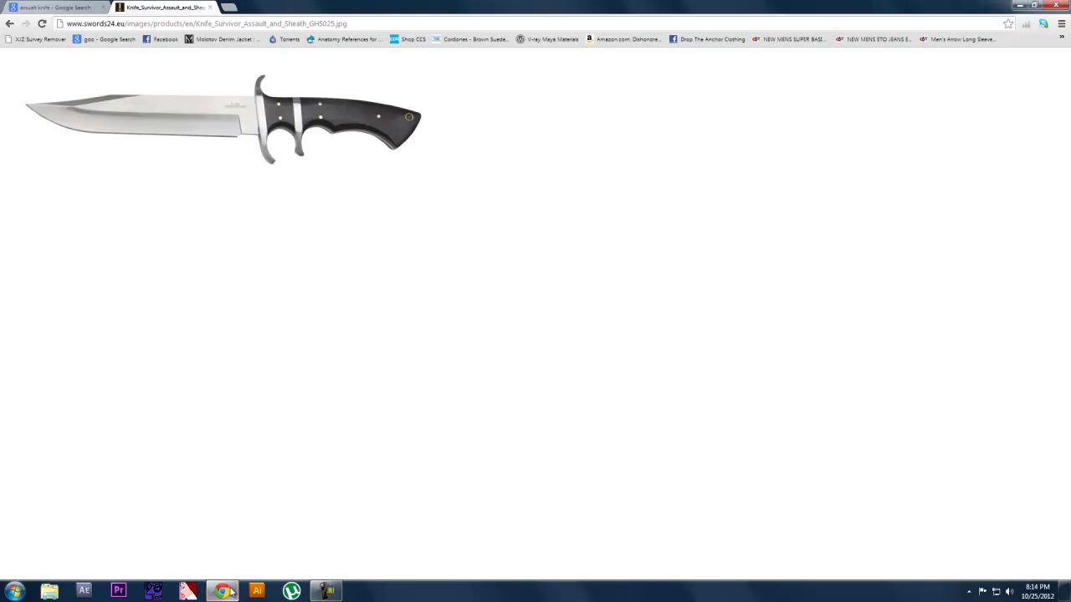
Step: Minimize the browser, start Autodesk Maya 2012 64-bit and dismiss the Essential Skills Movies window
click(232, 592)
click(14, 591)
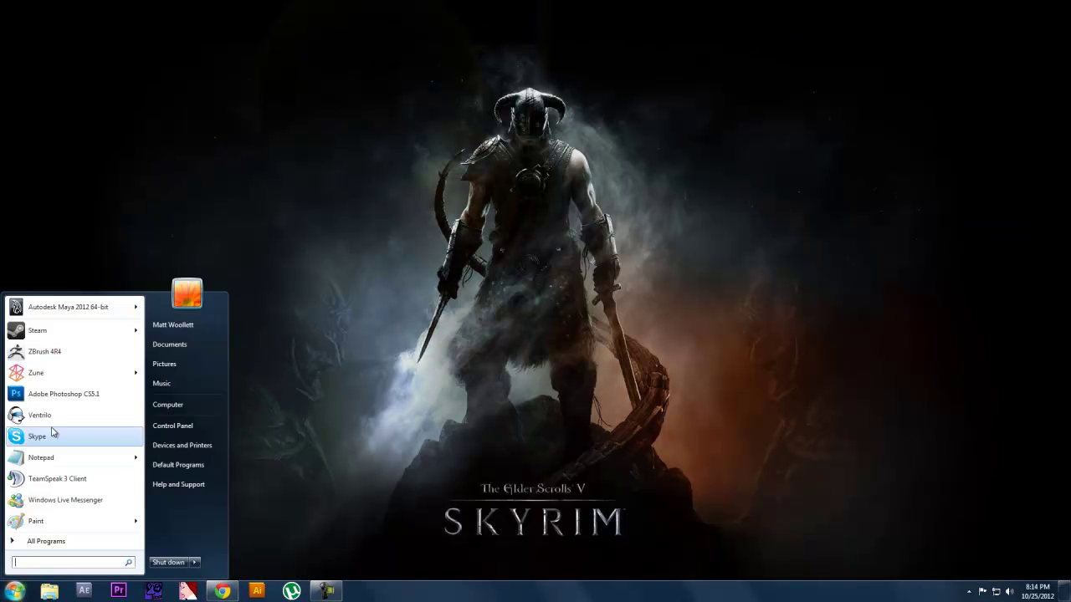
click(90, 314)
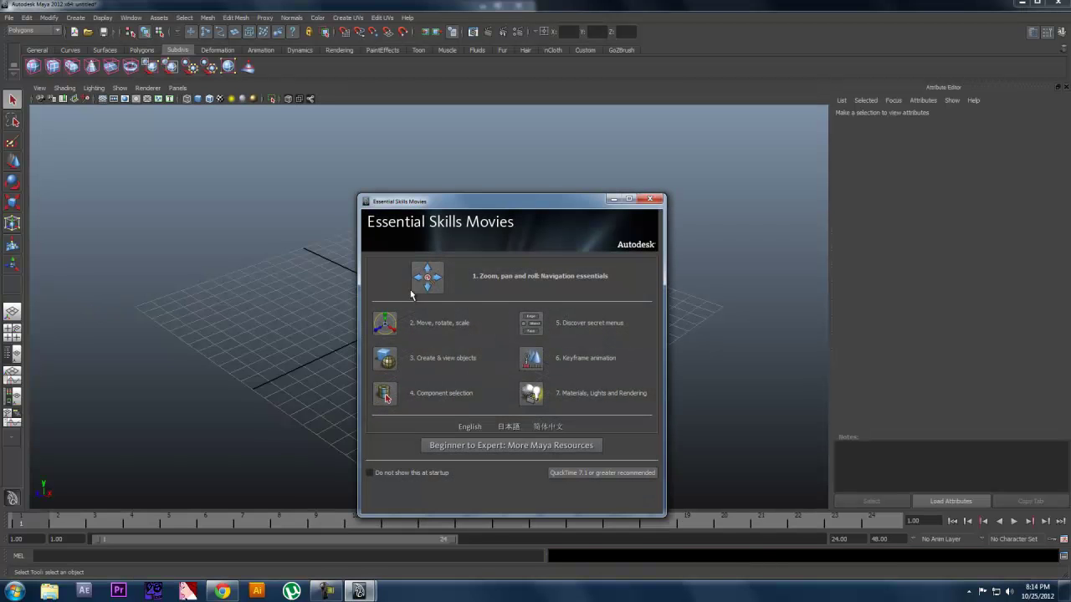
click(650, 199)
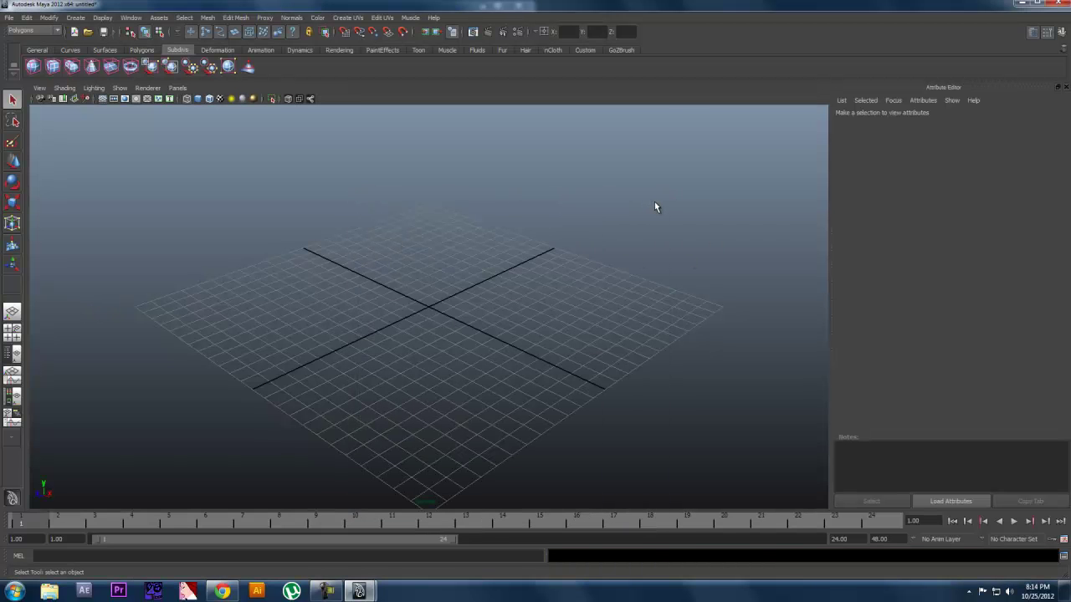
alt+drag(614, 225, 568, 237)
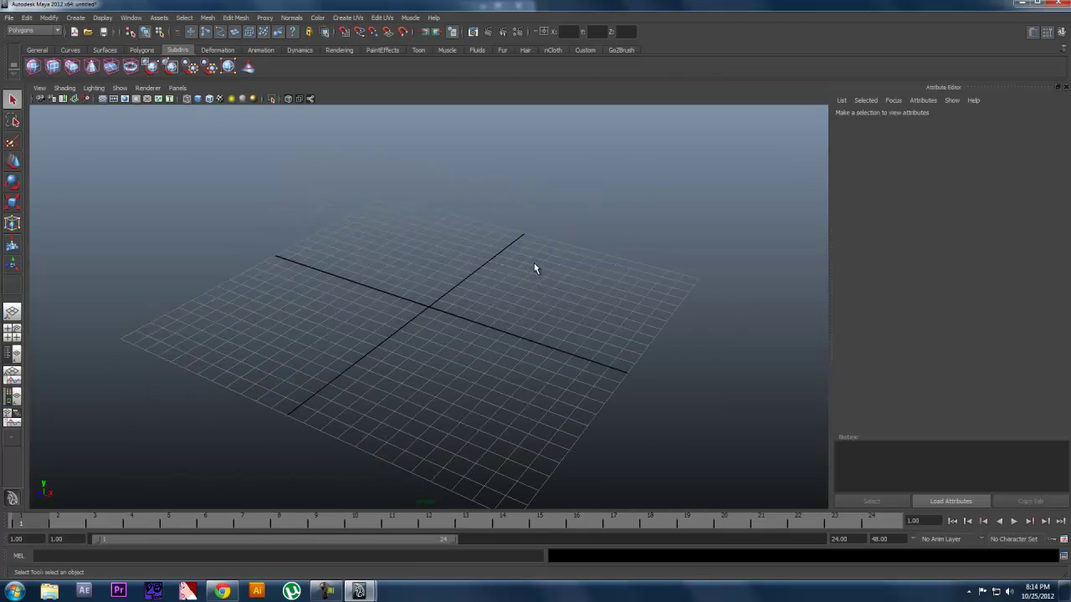
Step: Start a new Maya project in the Project Window and name it Knife
click(10, 18)
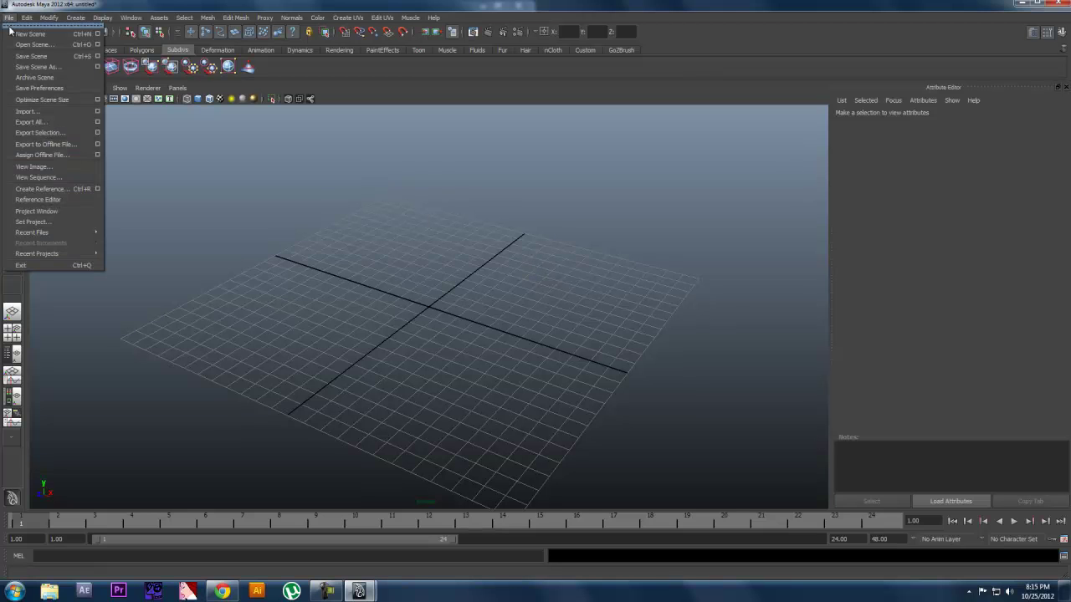
click(37, 211)
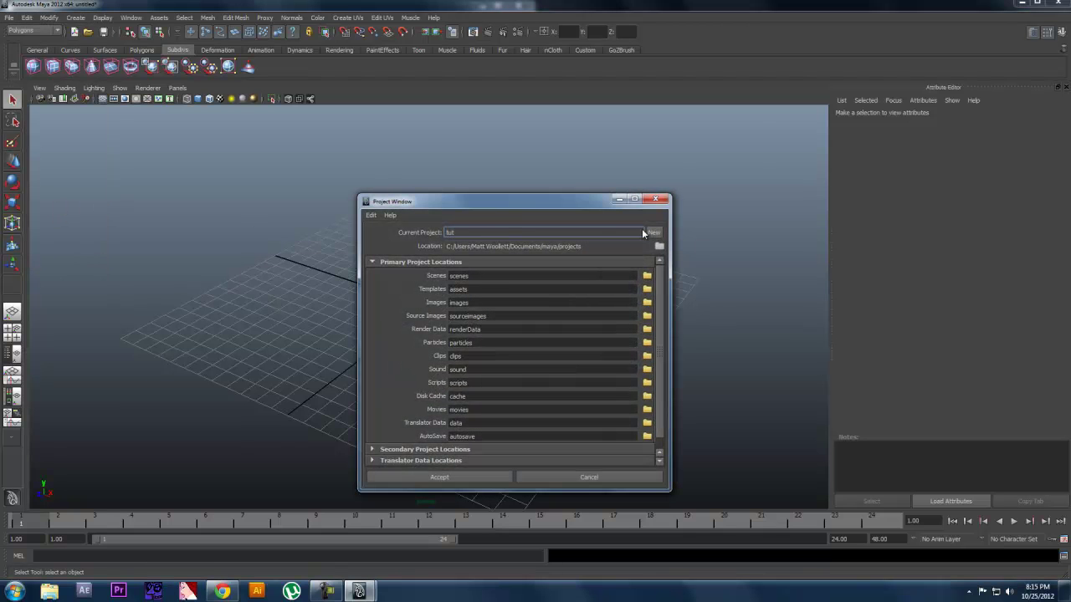
click(650, 233)
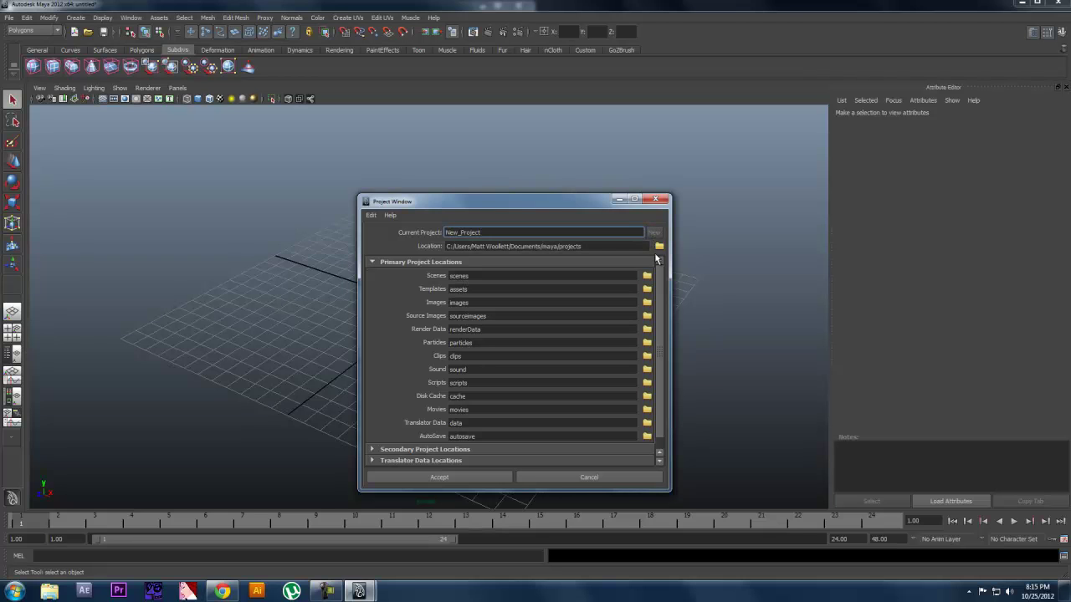
double_click(551, 235)
text(Knife)
Step: Set the Knife project's location to the Documents/maya/projects folder and accept the project settings
click(659, 247)
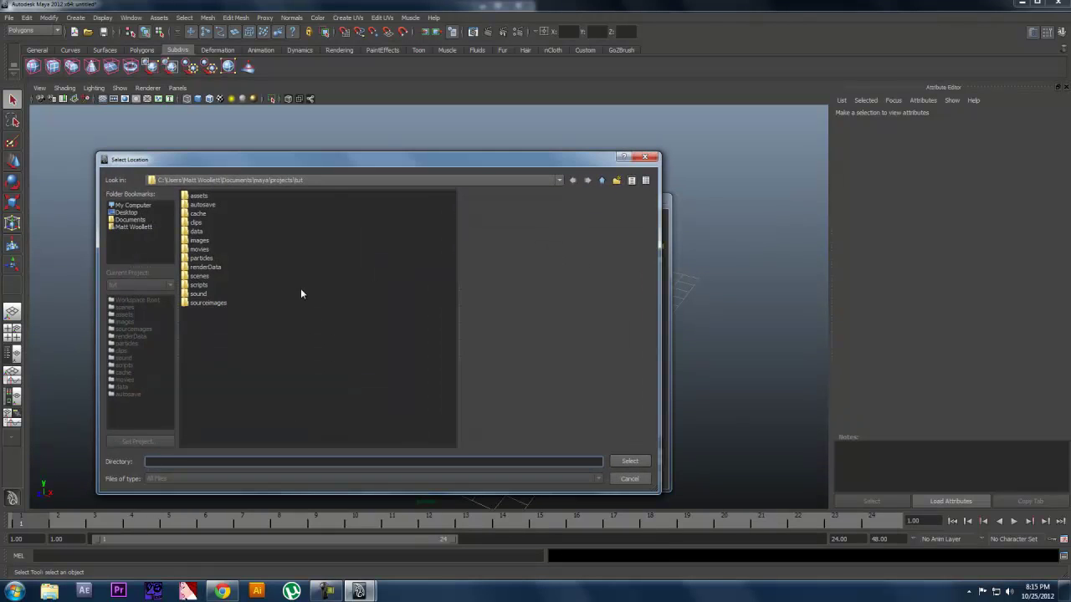
click(601, 181)
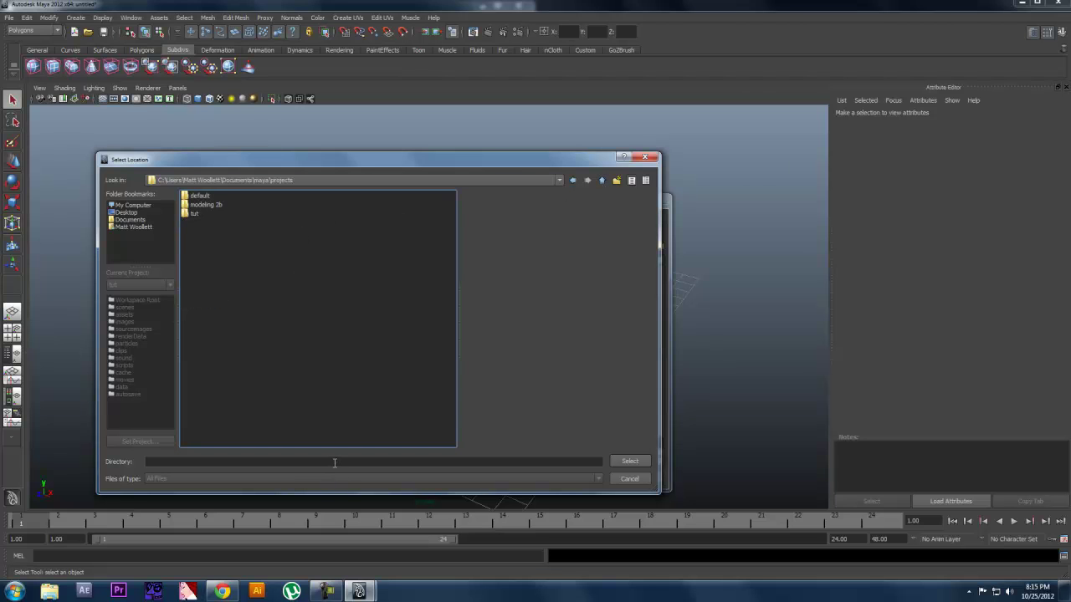
drag(491, 161, 544, 192)
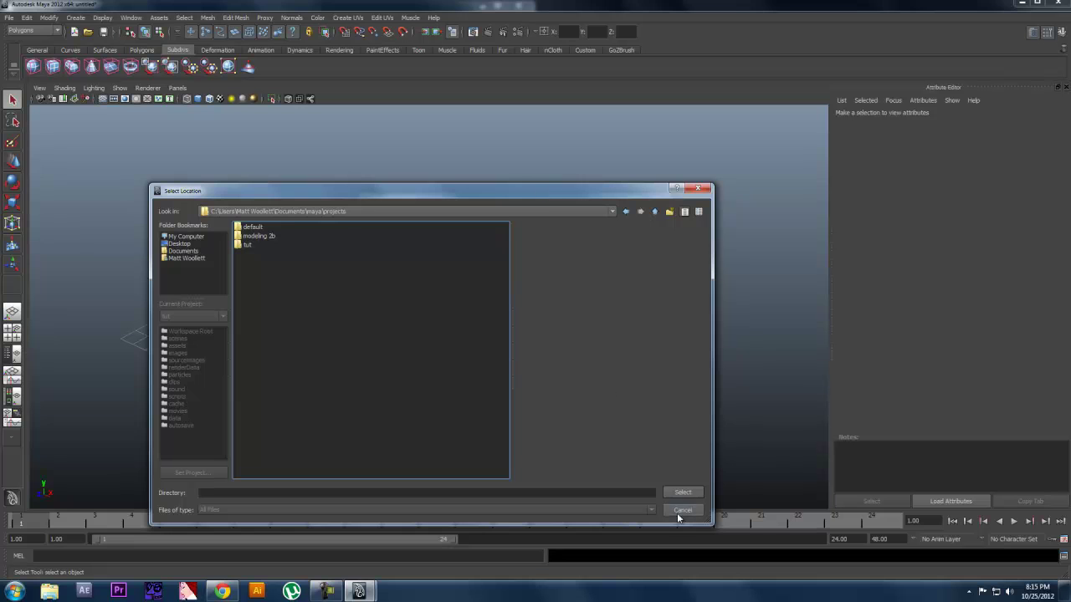
click(682, 493)
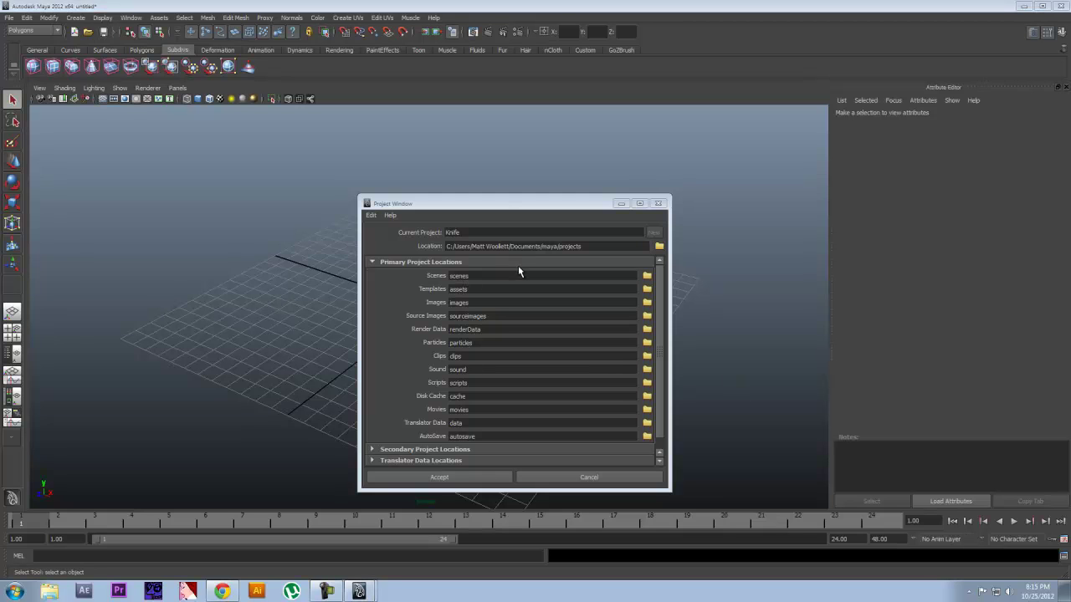
drag(501, 206, 485, 166)
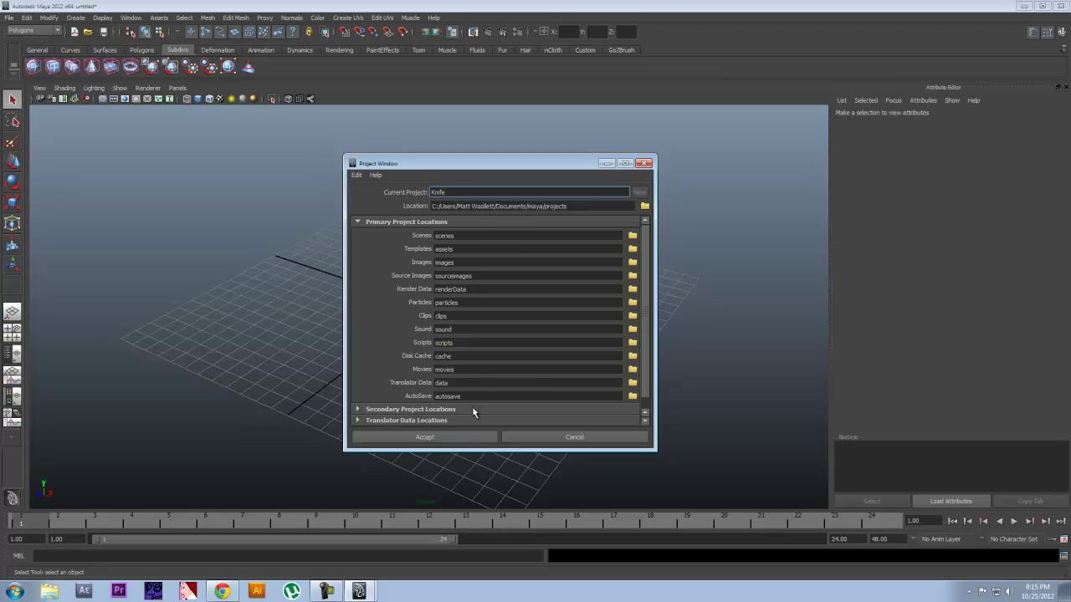
click(467, 436)
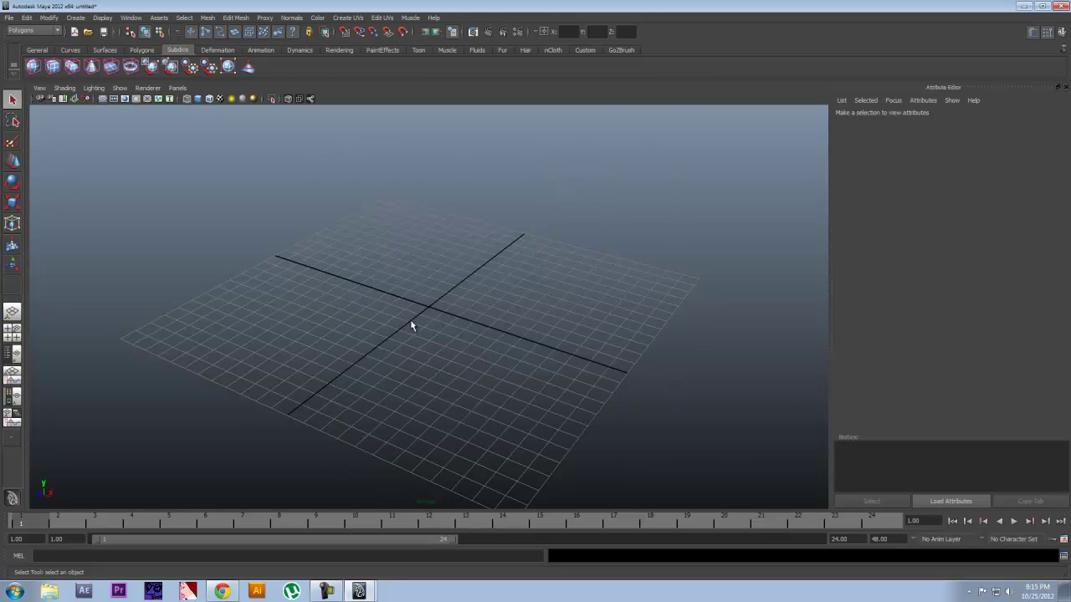
Step: Open a Windows Explorer window over Maya and show the Documents library
alt+drag(398, 318, 423, 325)
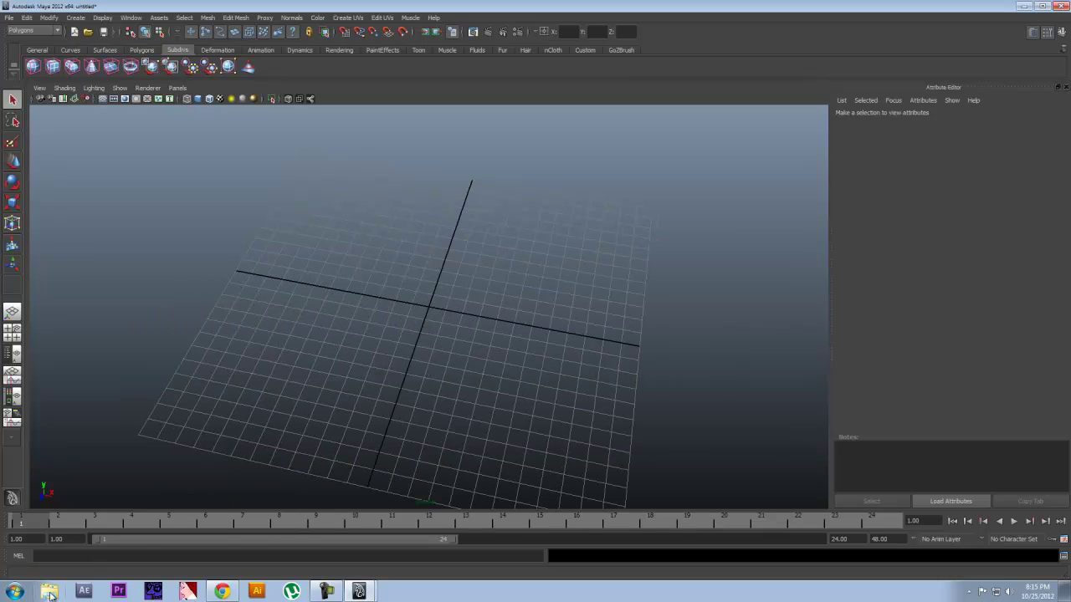
click(15, 591)
click(170, 421)
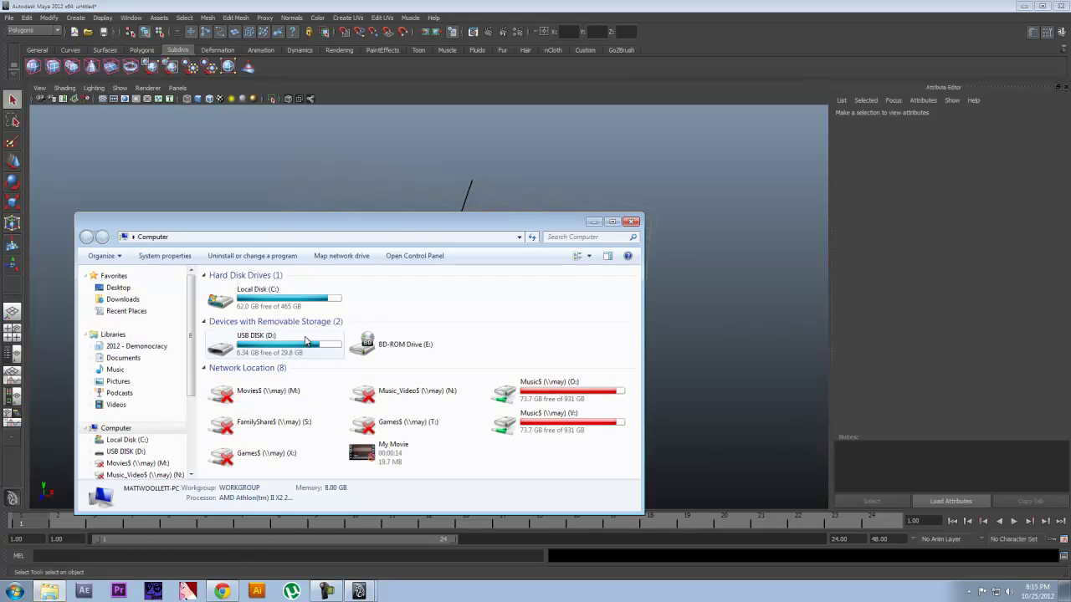
drag(403, 226, 411, 191)
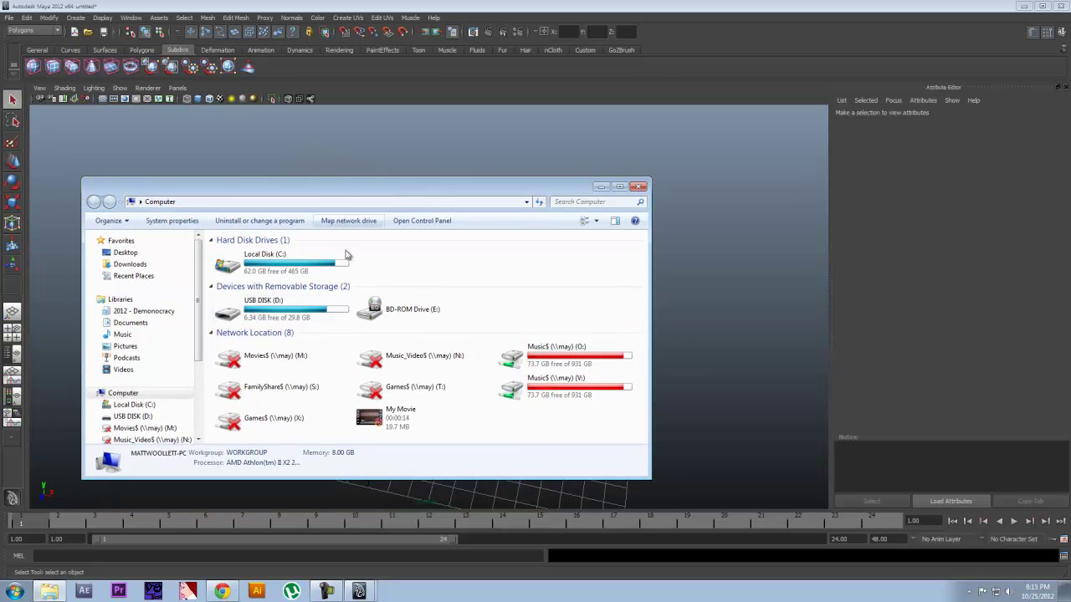
click(136, 327)
click(315, 357)
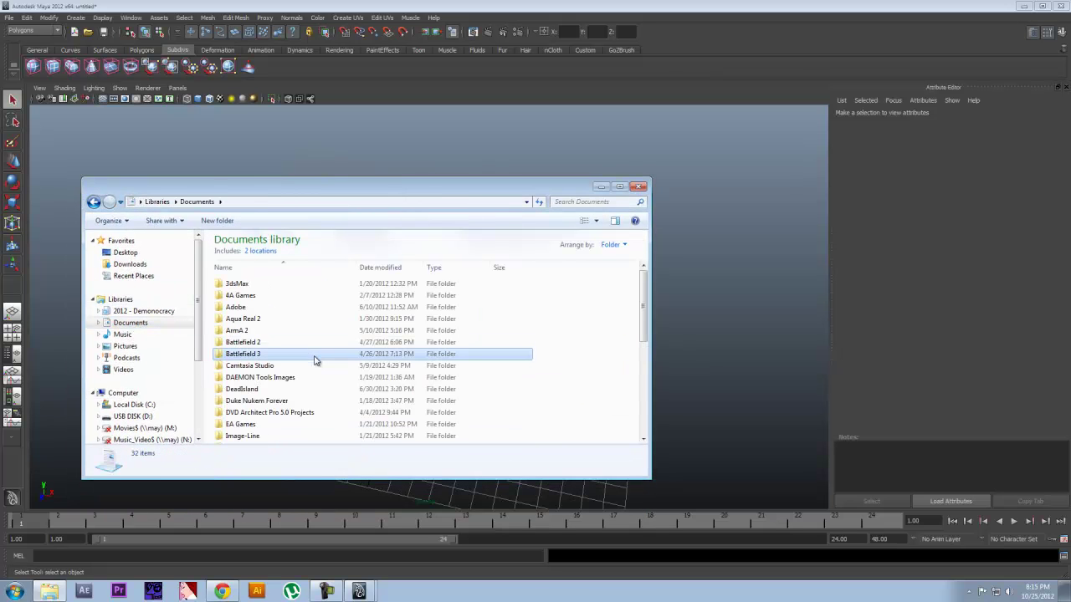
Step: Browse from the Documents library to the images folder inside maya/projects/Knife
key(m)
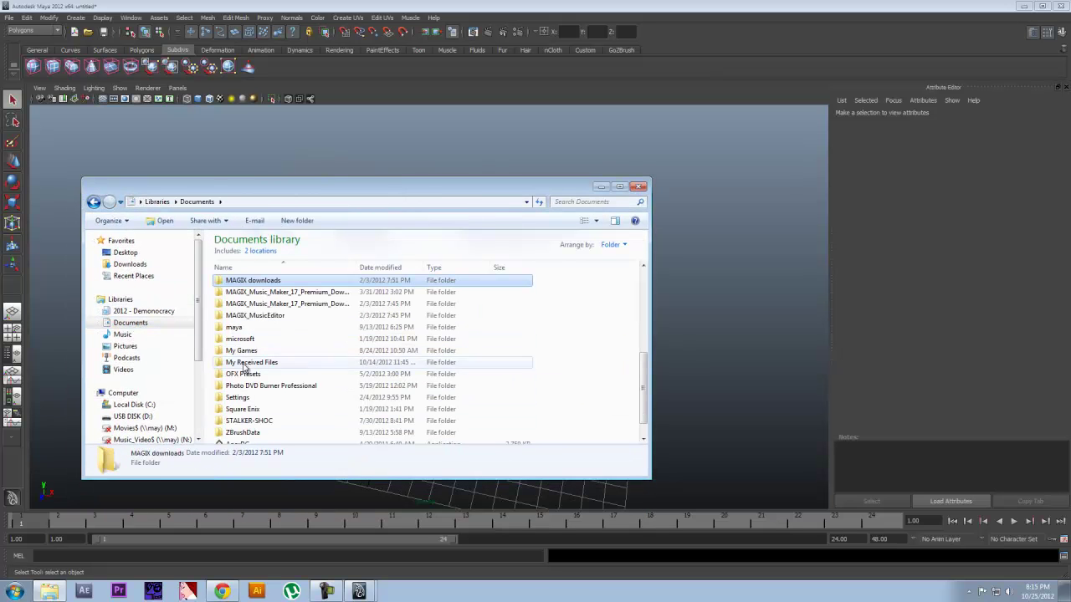
scroll(242, 413, down, 1)
scroll(244, 351, up, 2)
double_click(241, 341)
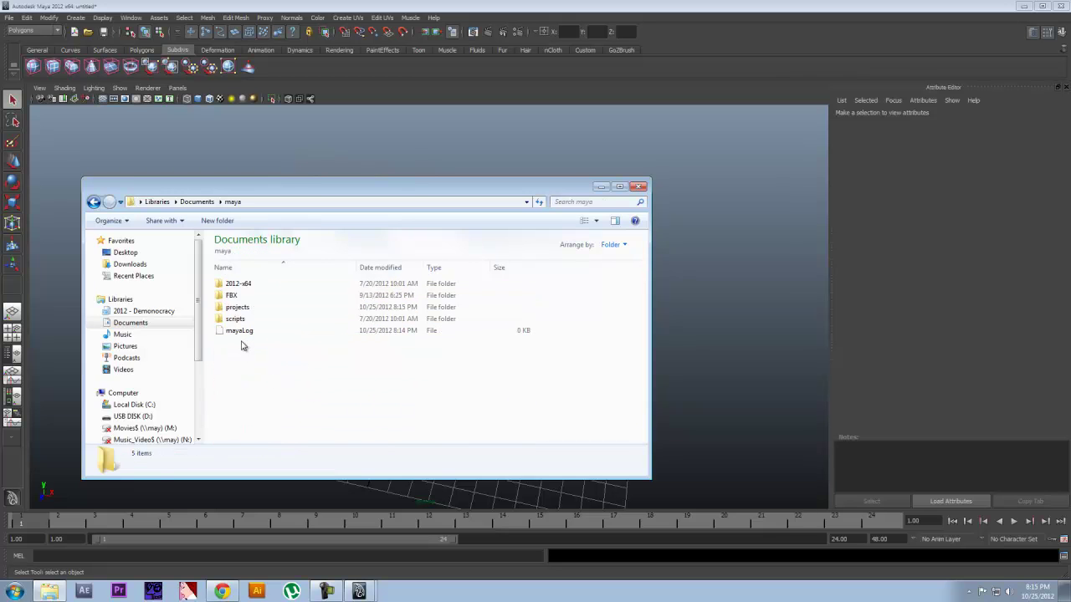
double_click(254, 309)
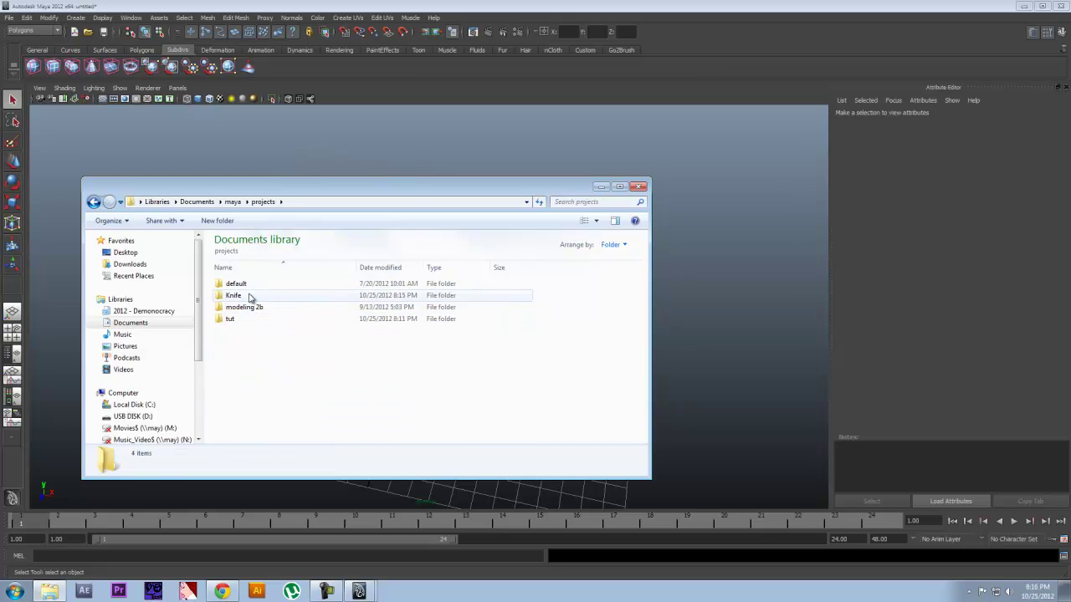
double_click(244, 296)
double_click(258, 344)
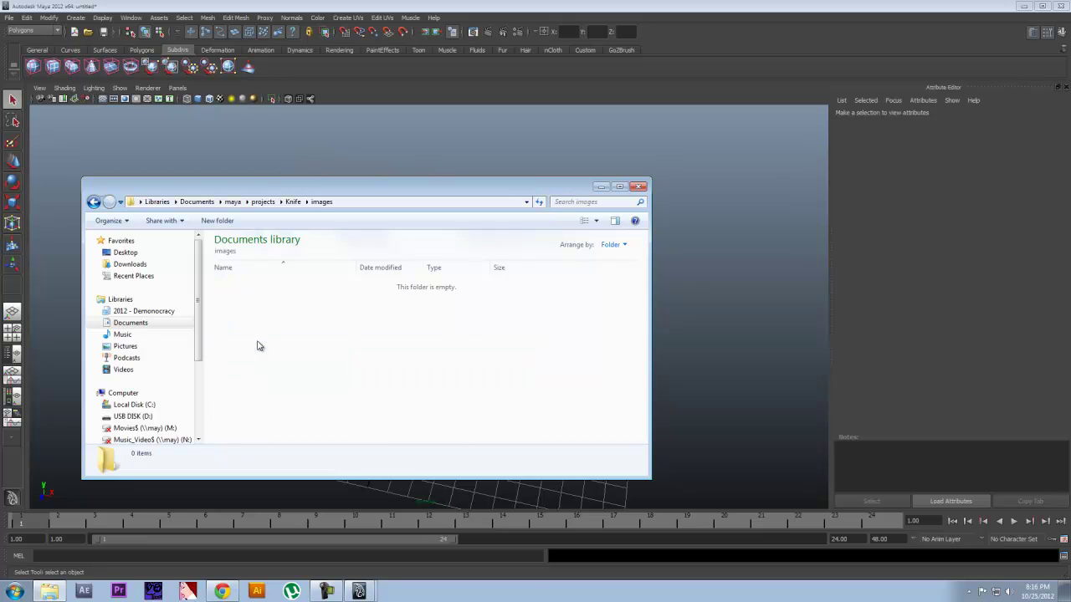
Step: Copy the full-size knife picture from Chrome into the Knife project's images folder, close Windows Explorer and switch back to Maya
click(219, 591)
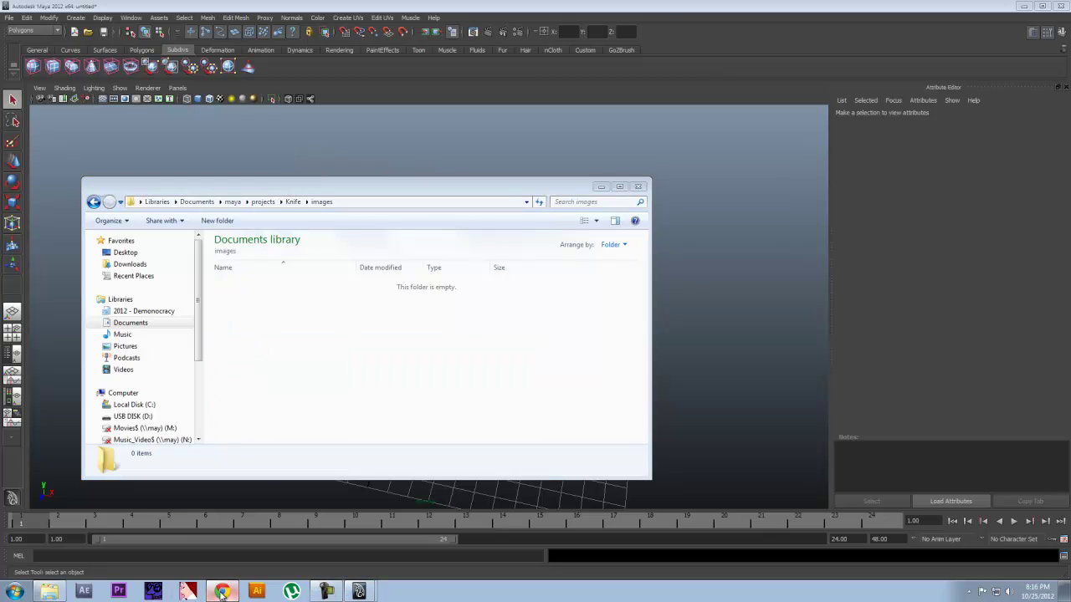
drag(297, 140, 266, 319)
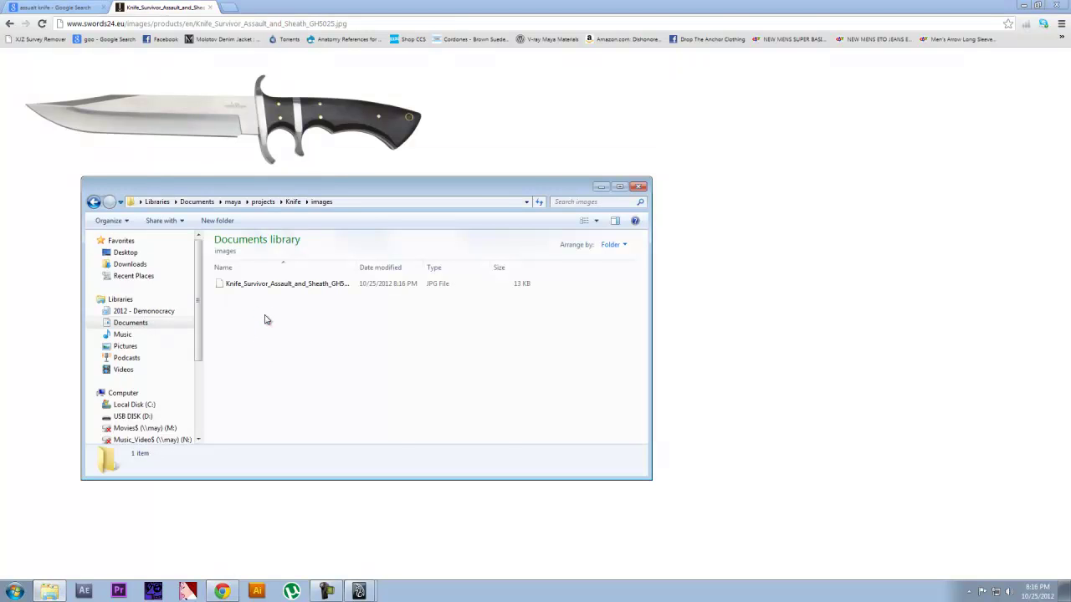
click(339, 287)
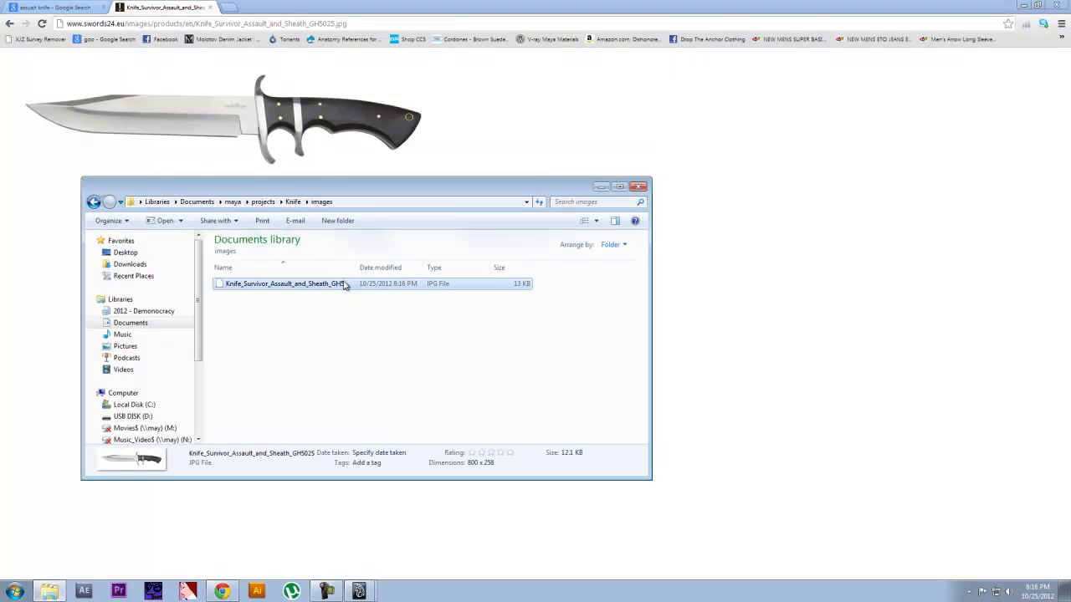
click(638, 185)
click(367, 594)
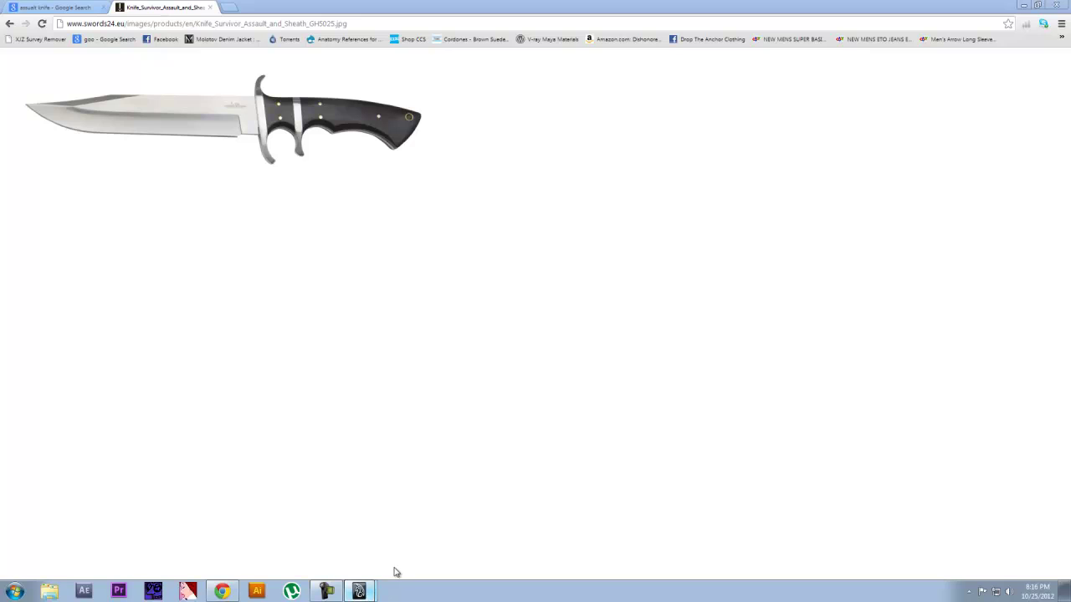
Step: Close the Attribute Editor so the perspective view gets the full window width
alt+drag(459, 376, 475, 306)
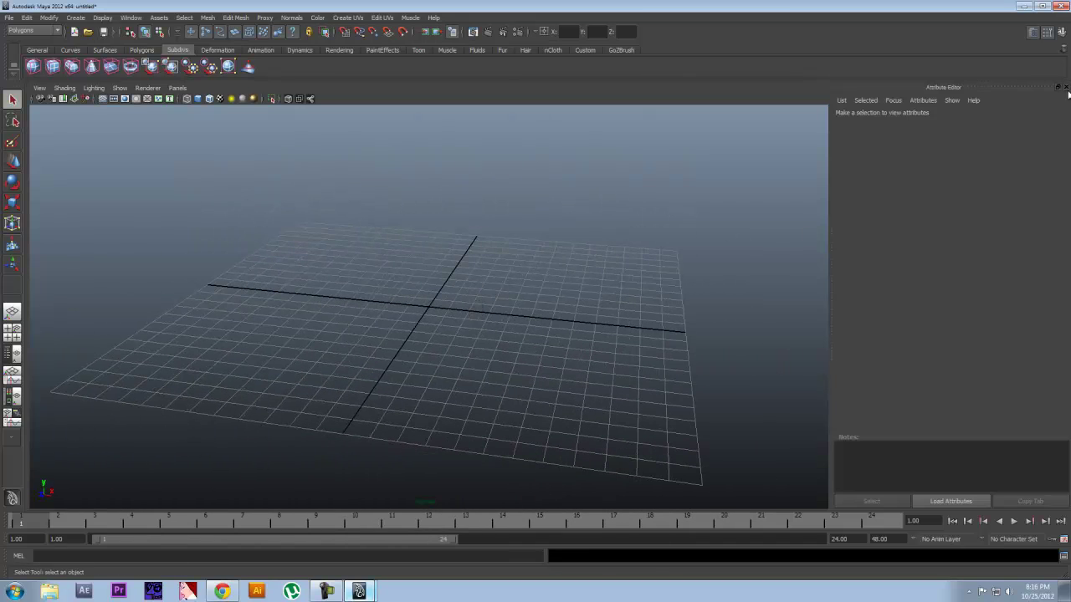
click(1059, 87)
scroll(481, 385, down, 2)
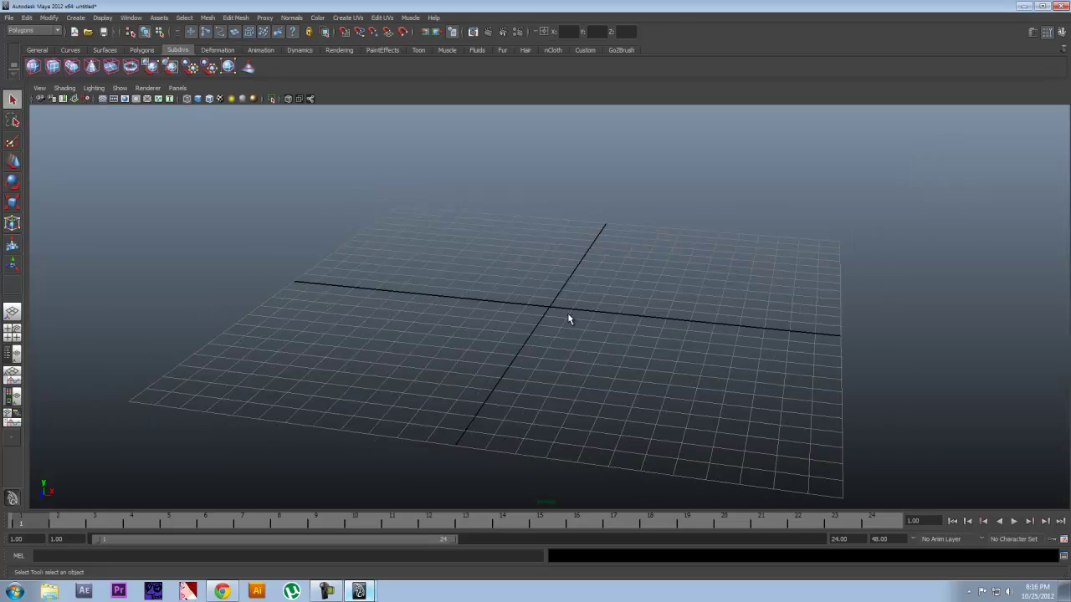
alt+middle_drag(569, 319, 559, 323)
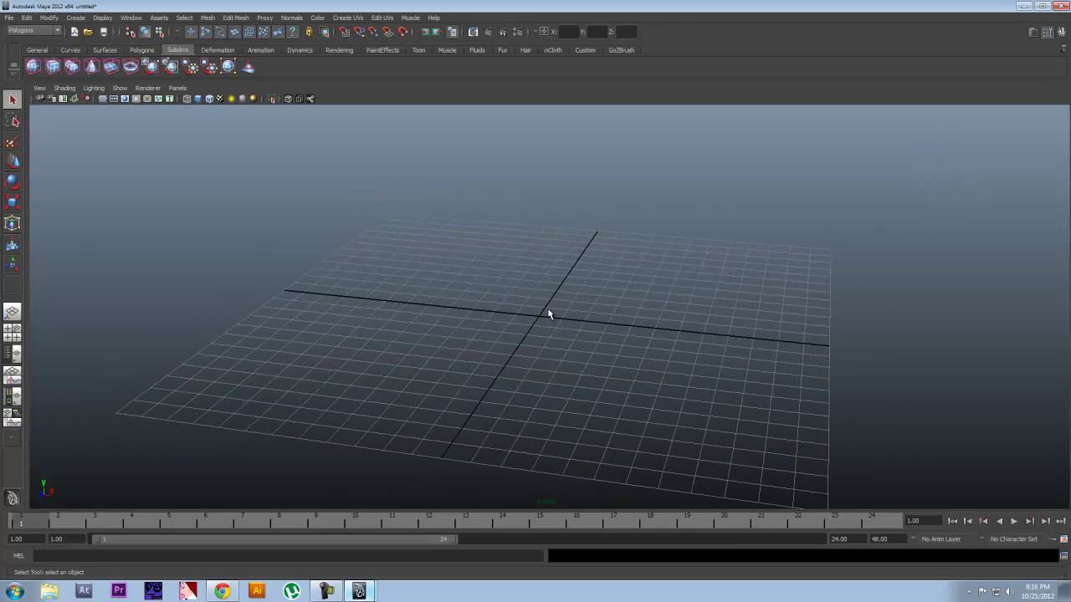
mouse_move(537, 300)
alt+middle_down()
mouse_move(557, 309)
mouse_move(543, 294)
mouse_move(542, 305)
alt+middle_up()
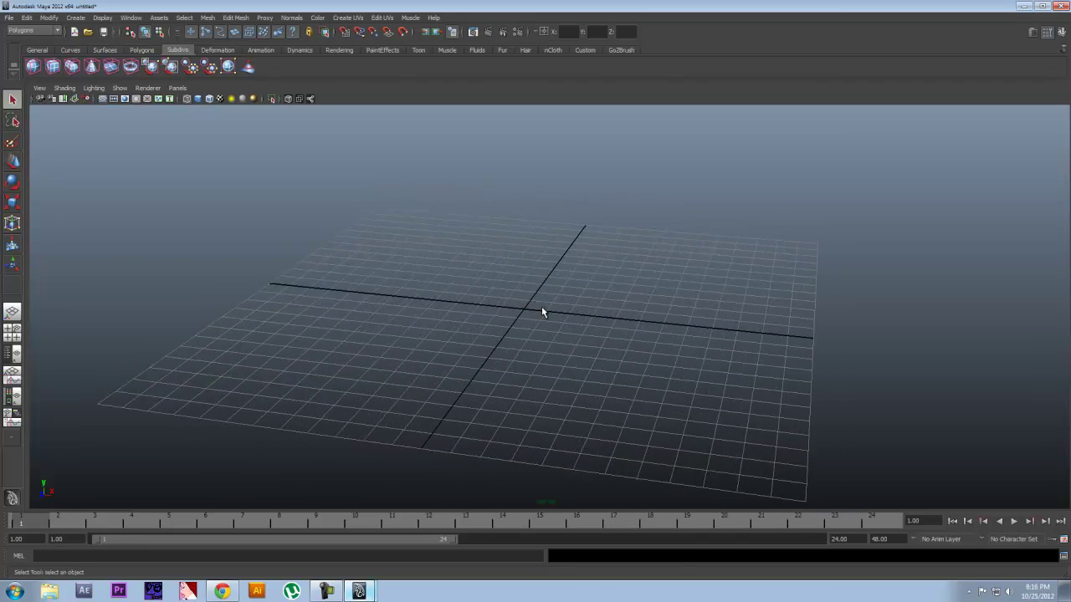
alt+right_drag(542, 306, 558, 324)
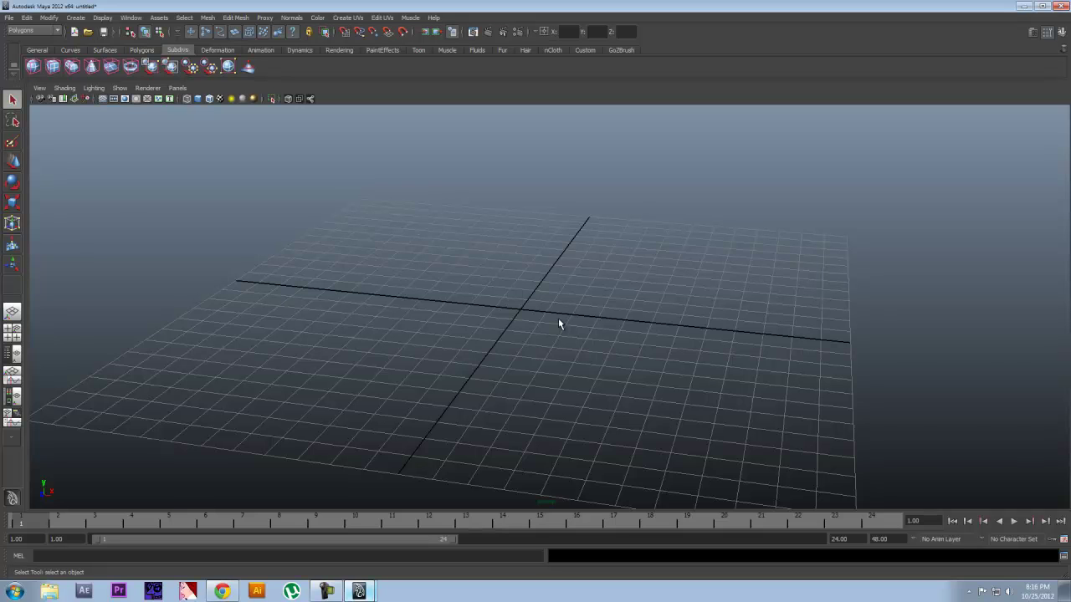
Step: Switch to the four-view layout and import Knife_Survivor_Assault_and_Sheath_GH5025.jpg from the Knife project's images folder as an image plane in the side view
key(space)
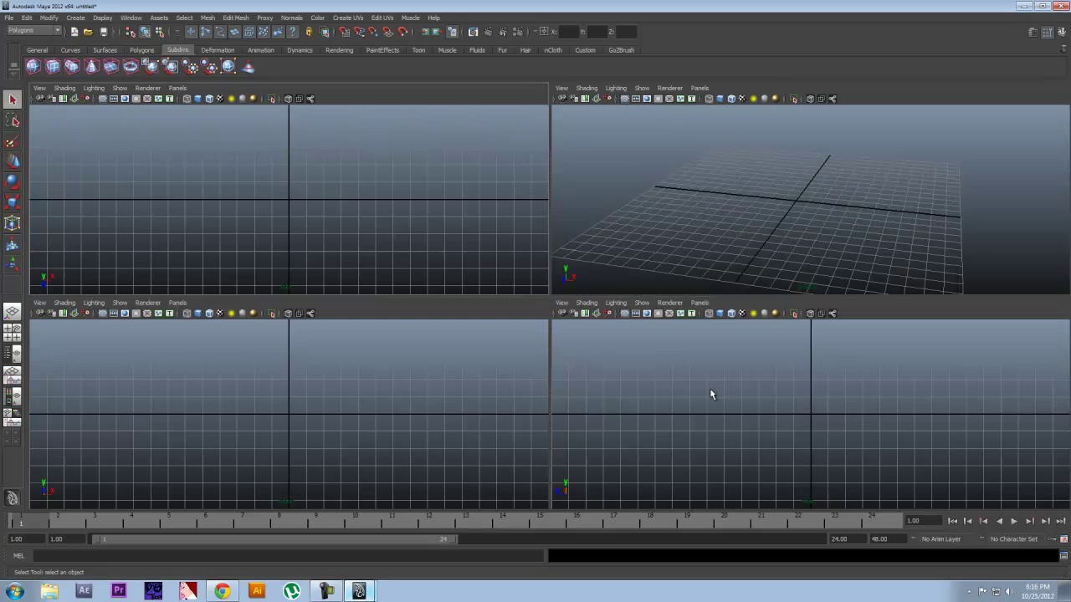
click(772, 441)
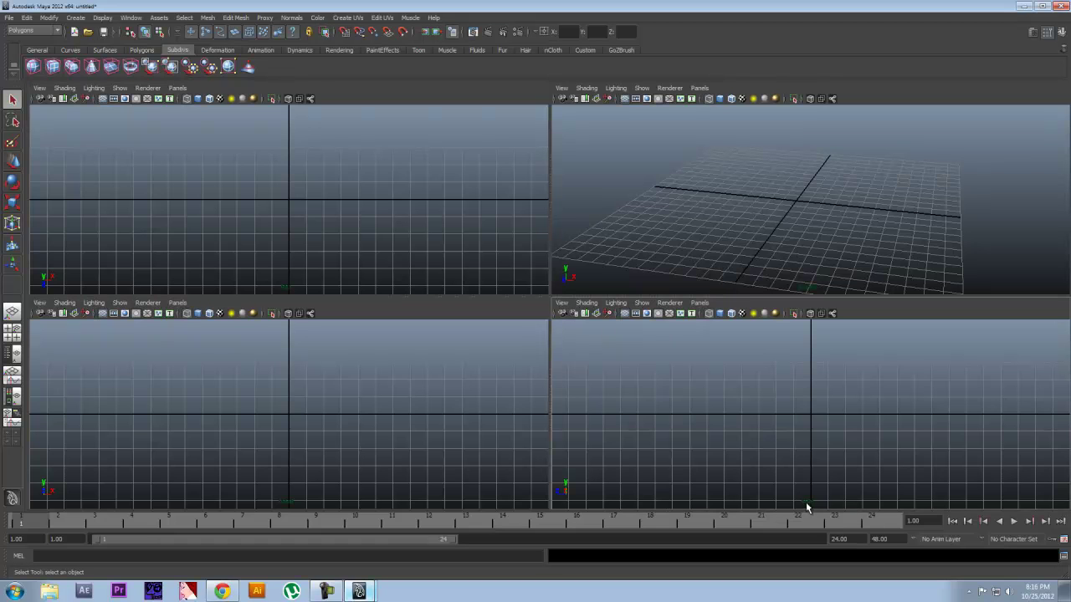
click(562, 302)
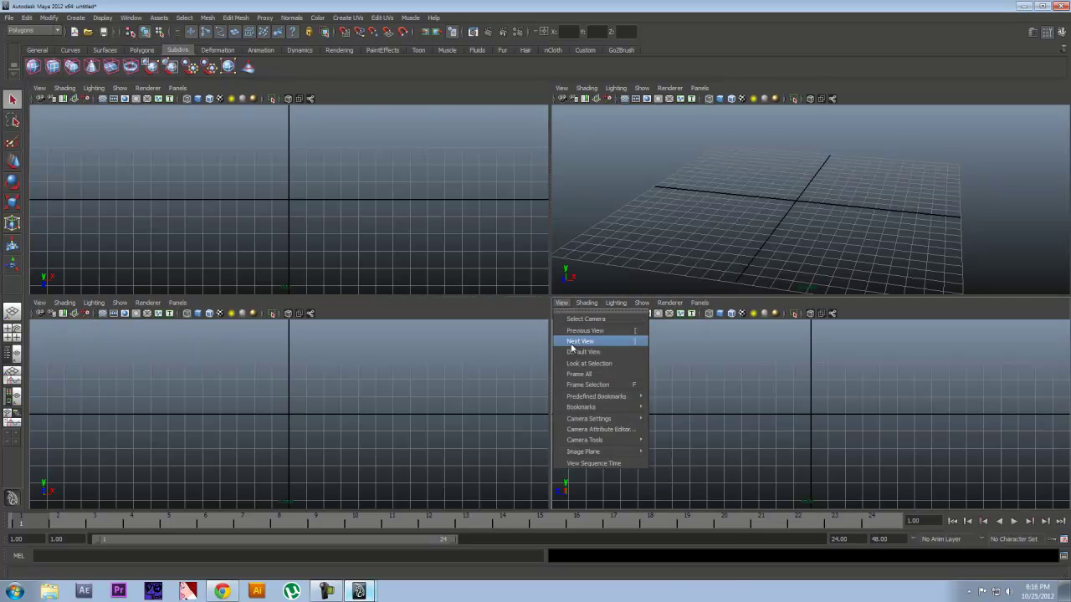
mouse_move(617, 456)
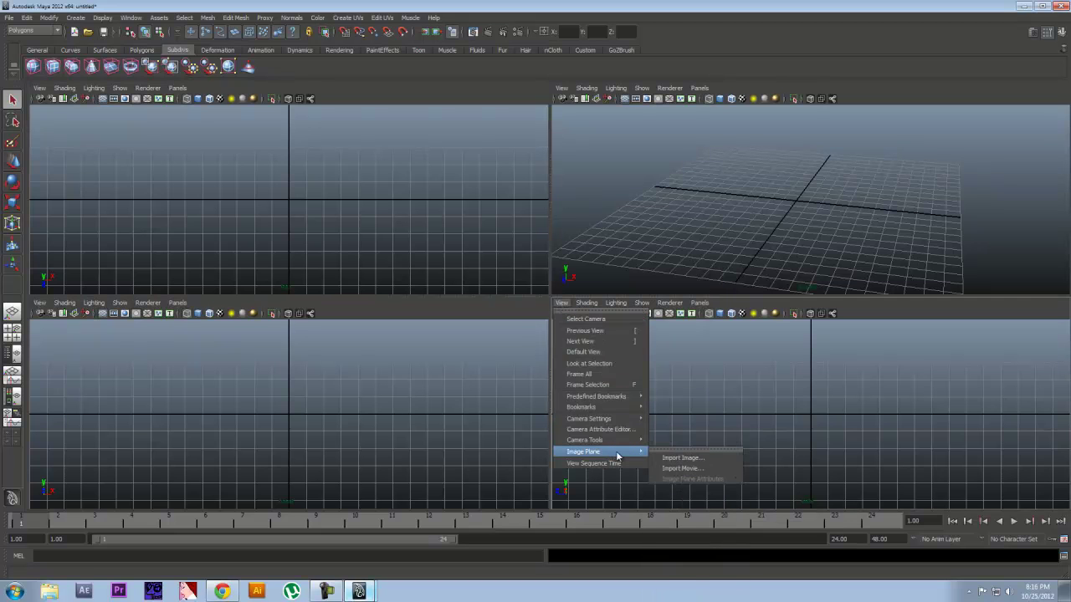
click(668, 460)
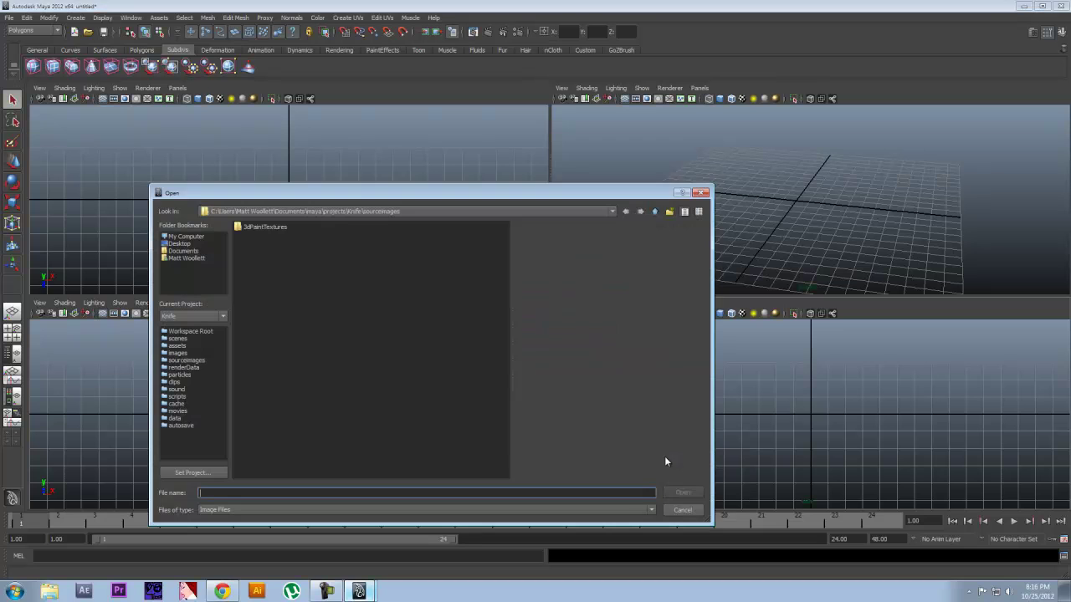
click(657, 212)
click(656, 212)
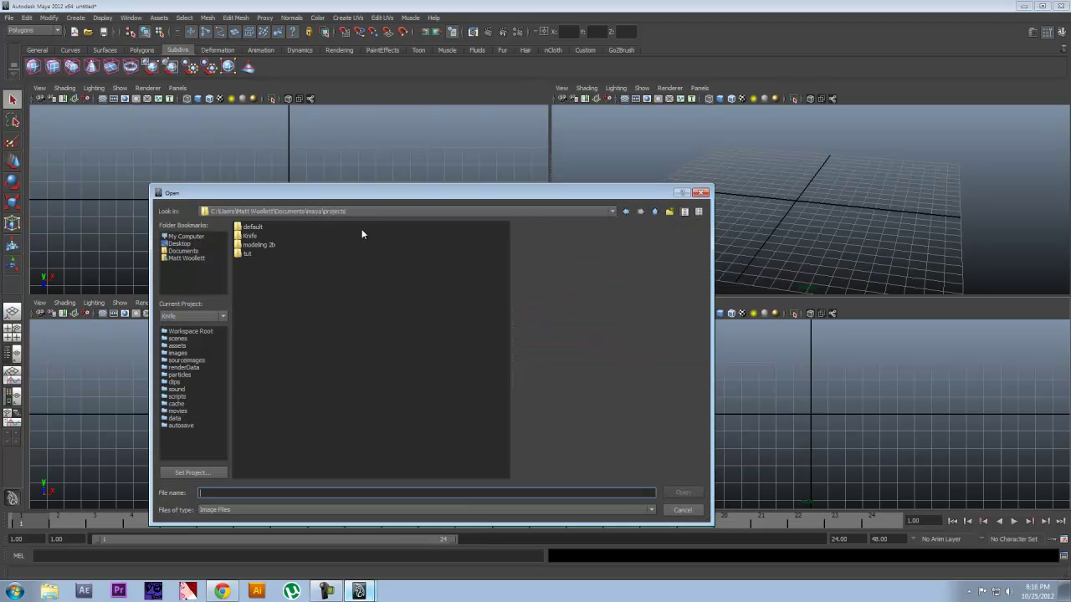
double_click(253, 238)
double_click(251, 272)
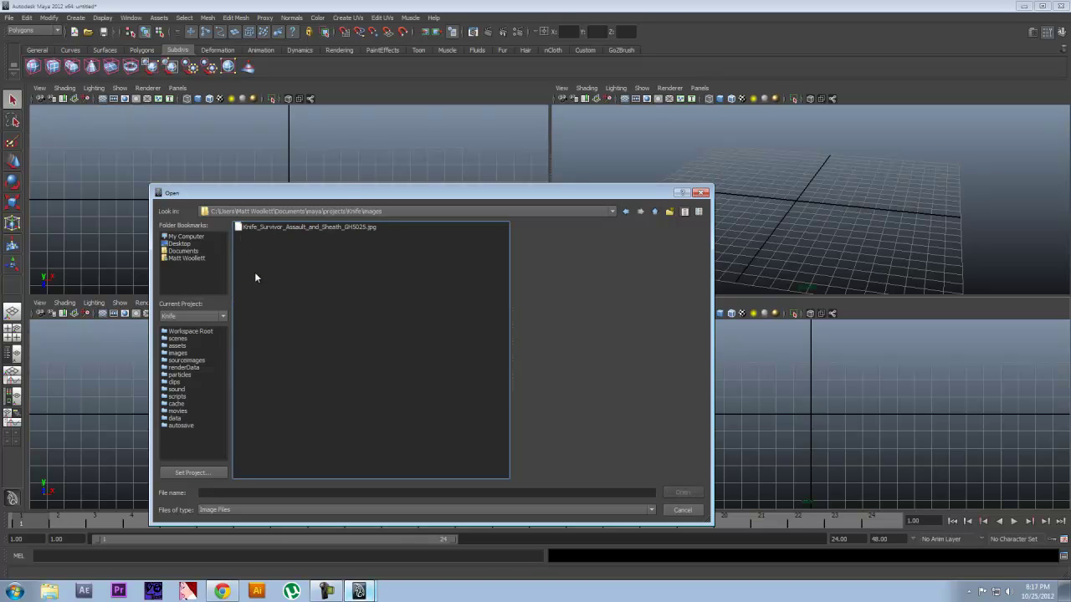
click(292, 228)
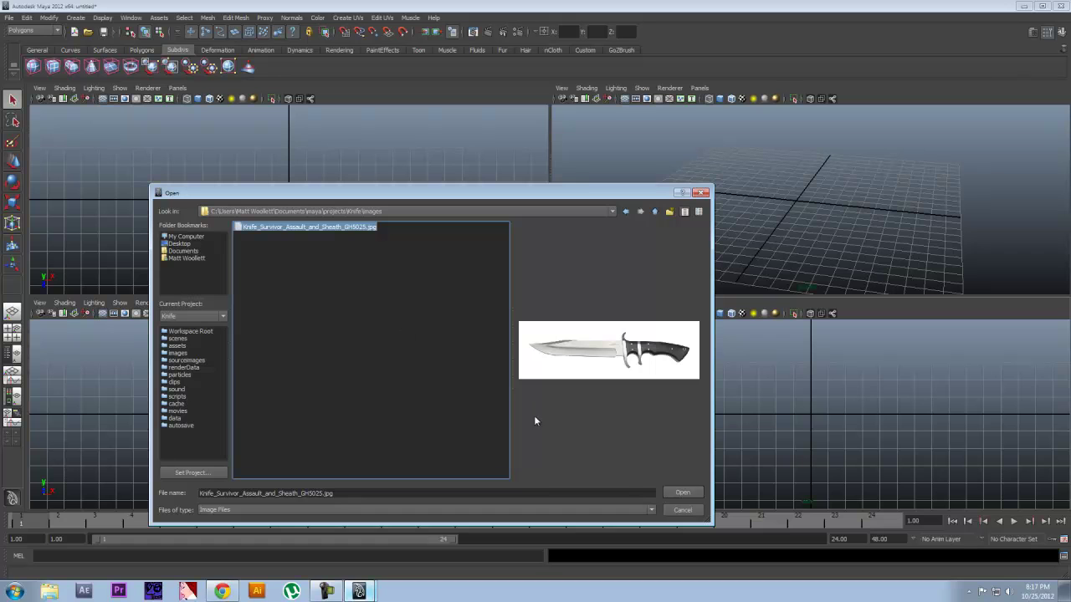
click(680, 494)
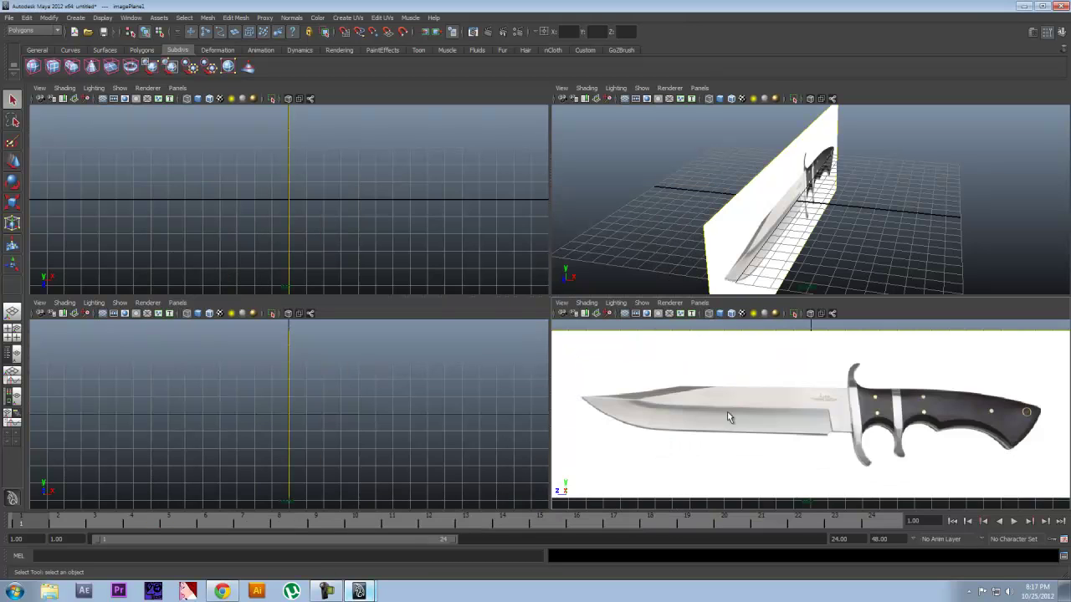
Step: Frame the knife image plane and check its placement in the perspective and side views
key(f)
alt+drag(777, 207, 823, 214)
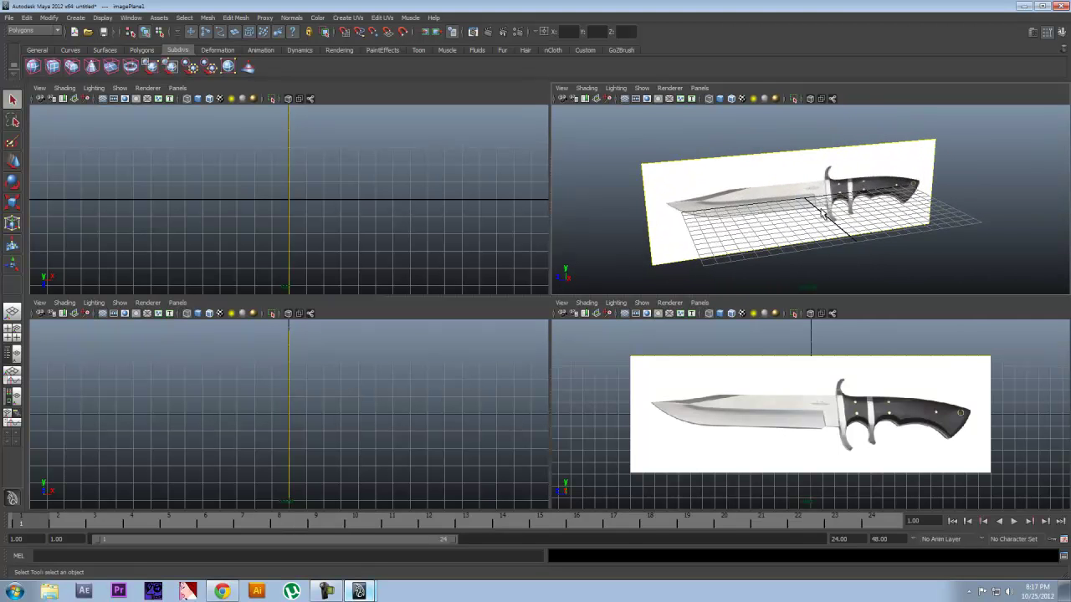
click(784, 232)
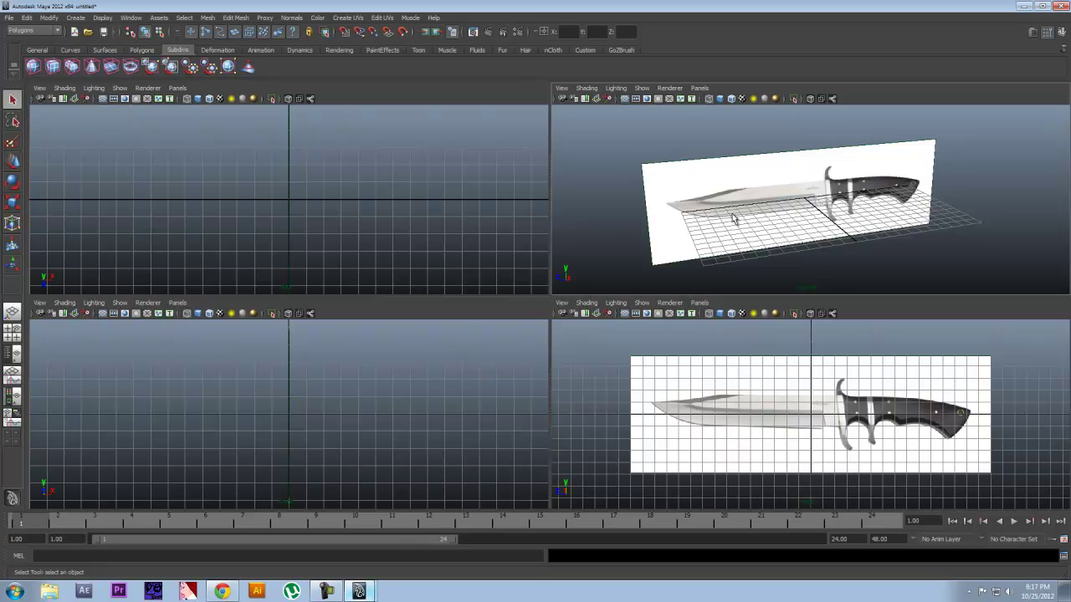
click(831, 216)
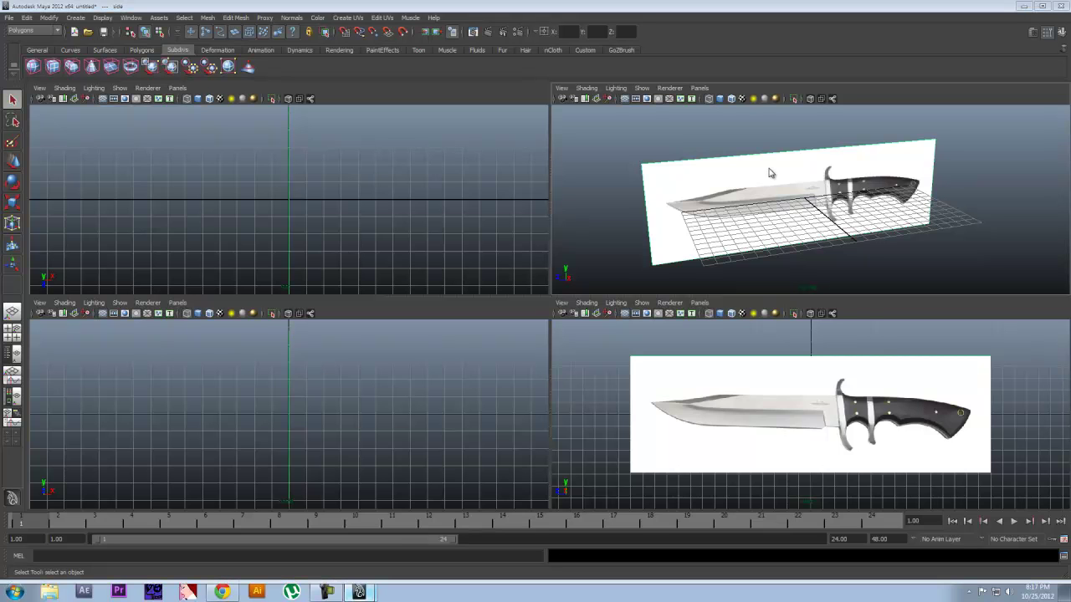
Step: Create a polygon cube on the grid in front of the image plane, drawn as a long thin box along the blade
click(770, 171)
mouse_move(785, 197)
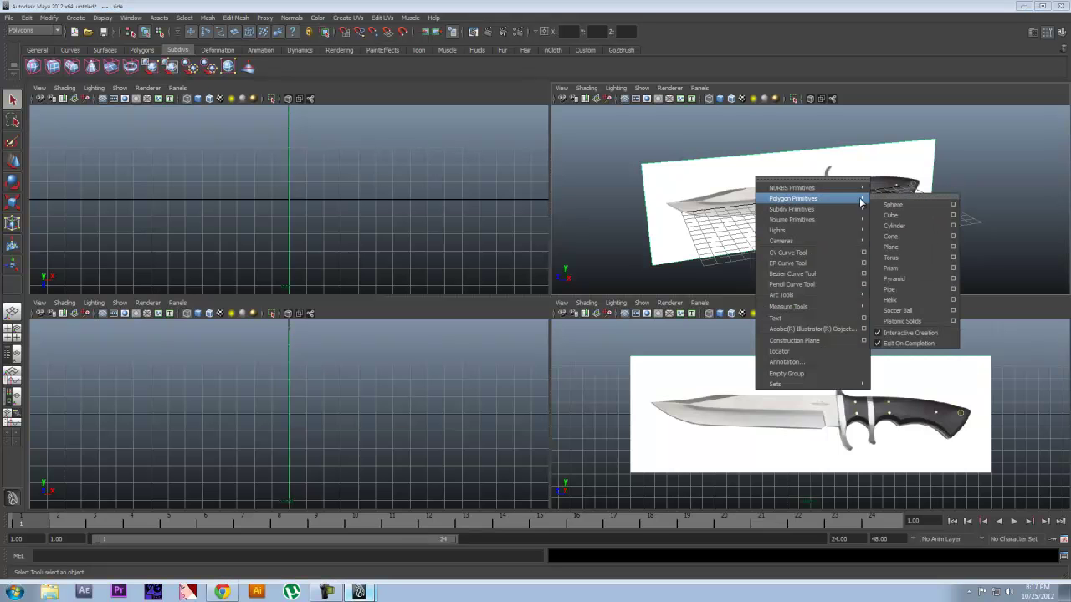
click(891, 215)
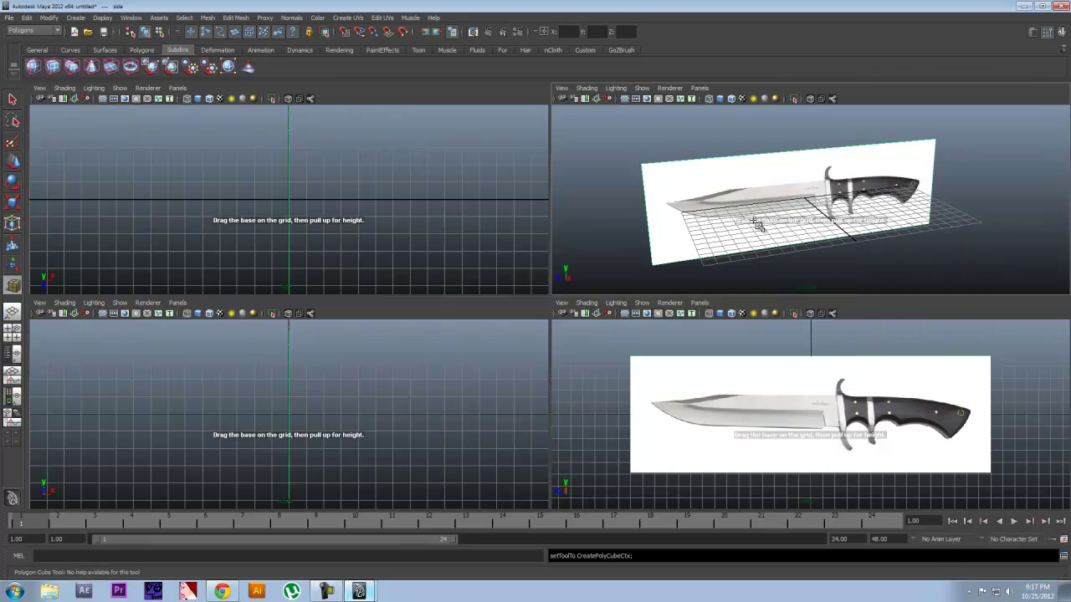
drag(686, 226, 777, 187)
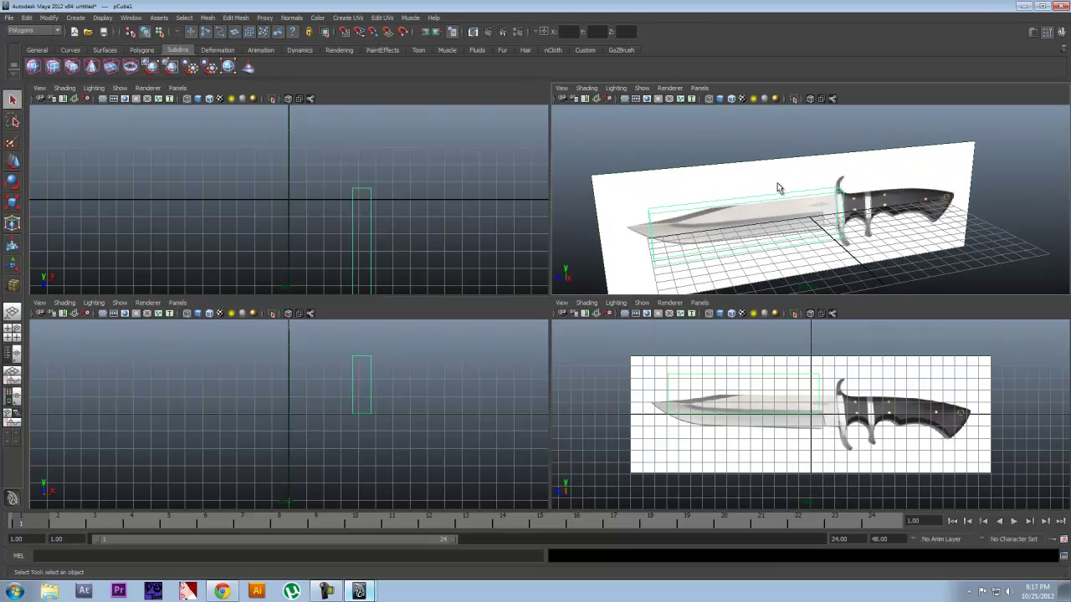
Step: Display the perspective view smooth shaded and show the cube's settings in the Attribute Editor
click(722, 100)
scroll(755, 461, up, 2)
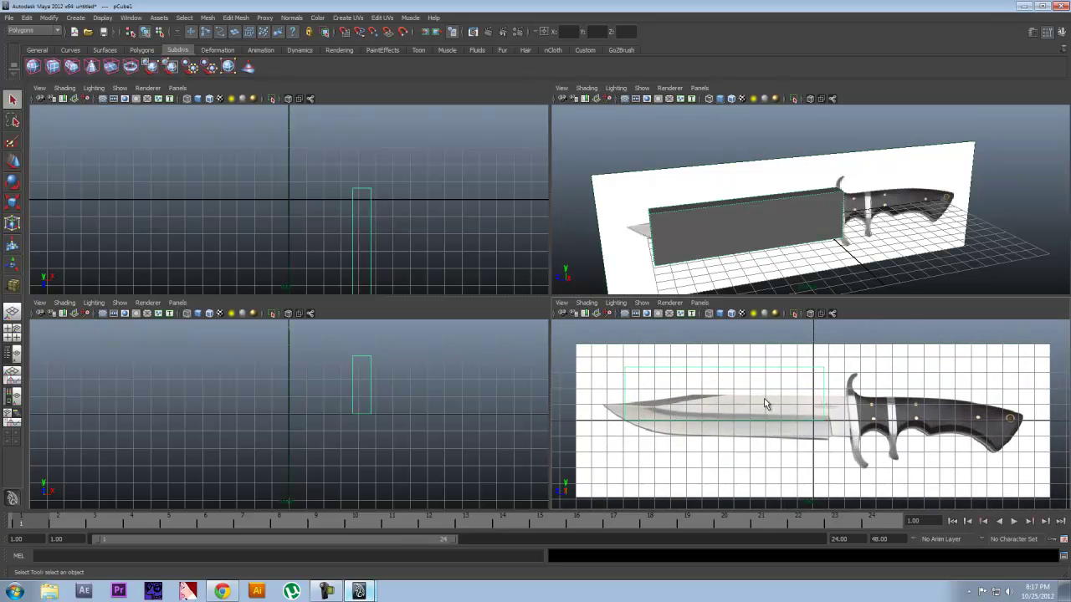
alt+middle_drag(779, 237, 794, 199)
alt+drag(794, 199, 790, 200)
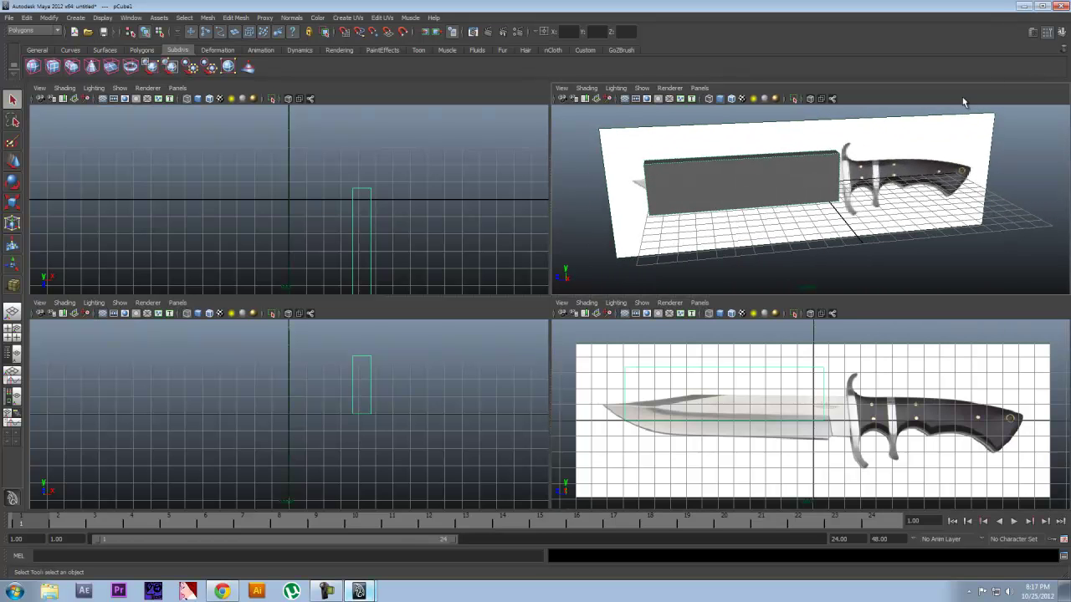
click(1034, 32)
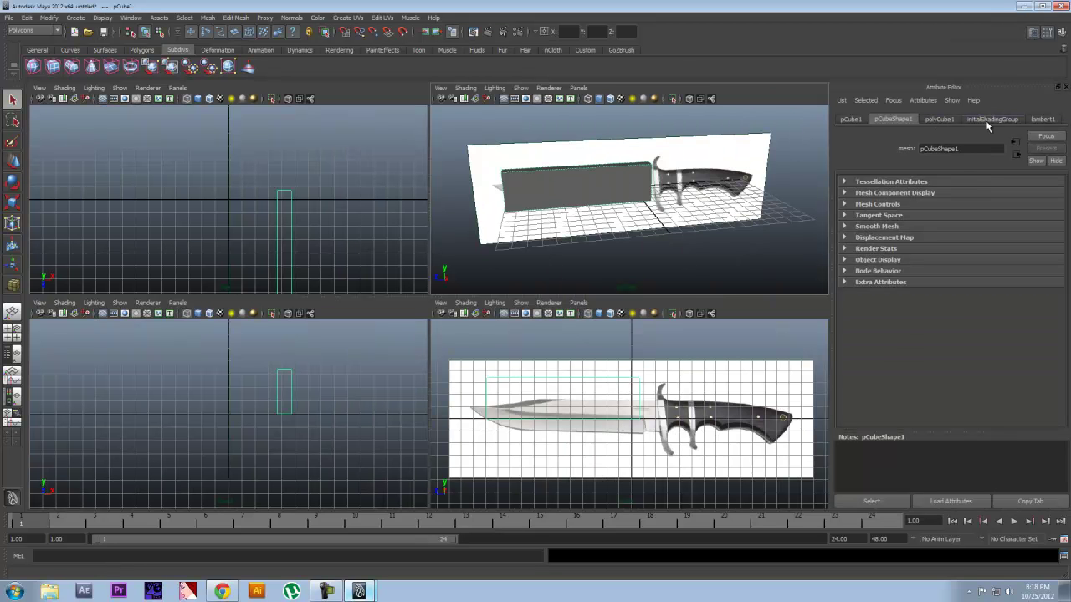
Step: Set the cube's subdivisions to 1 in width, 4 in height and 7 in depth
click(941, 120)
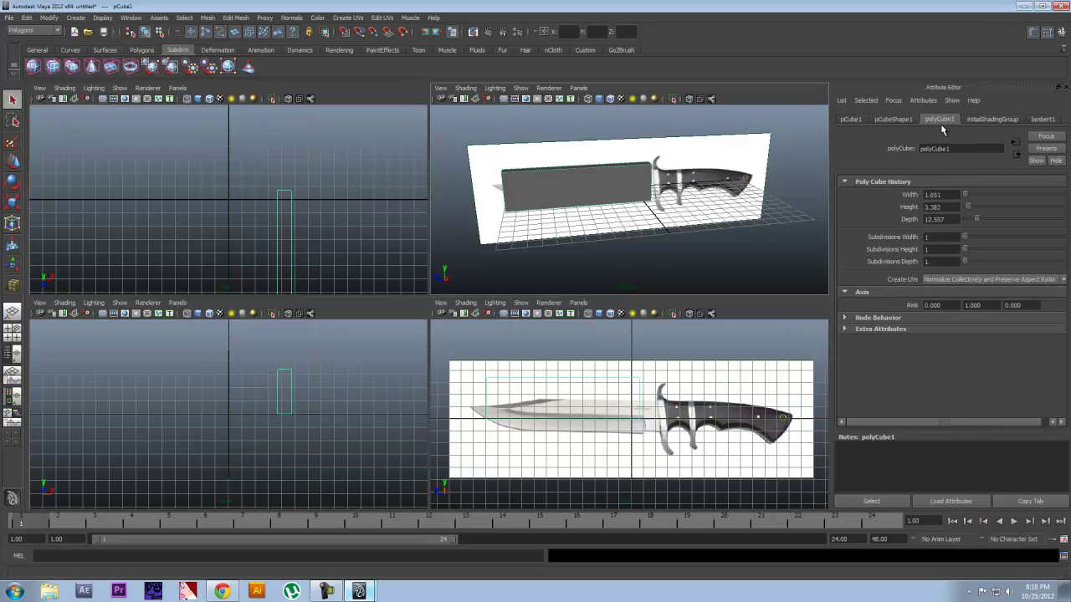
scroll(707, 224, up, 3)
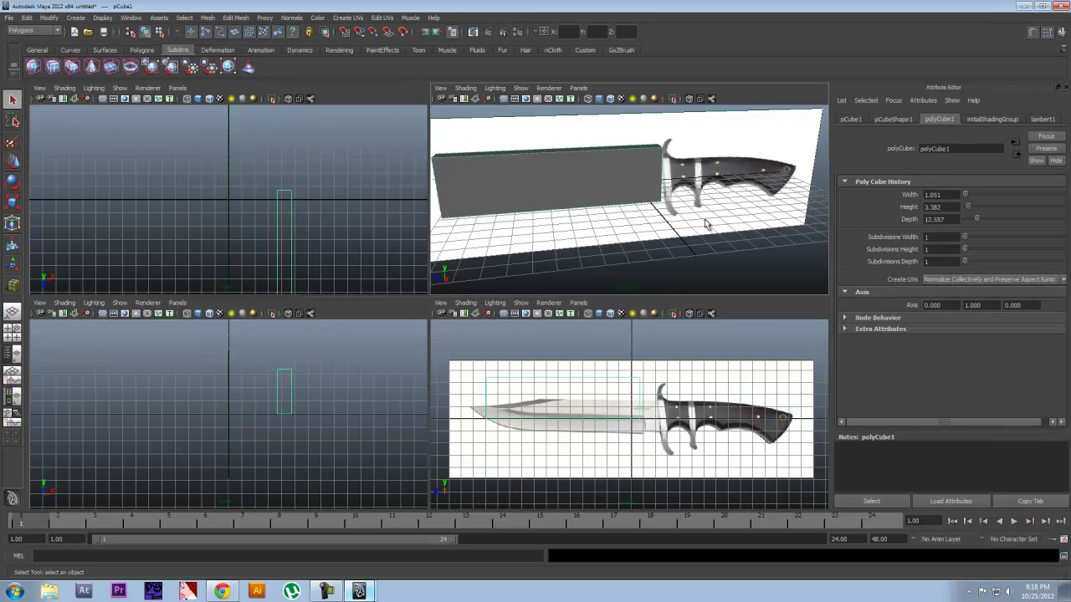
drag(966, 250, 971, 250)
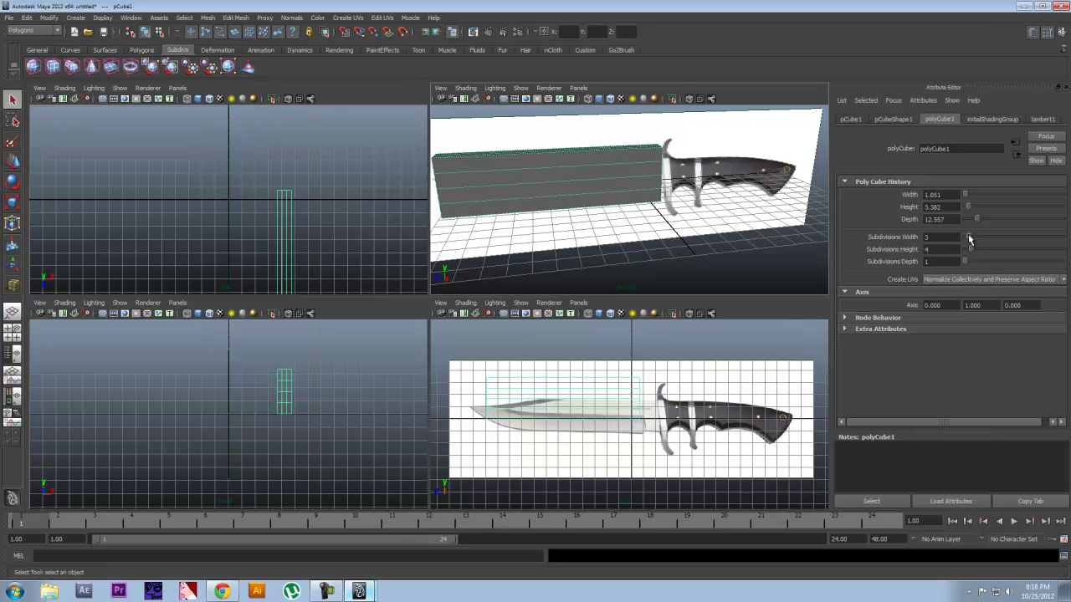
drag(970, 265, 977, 265)
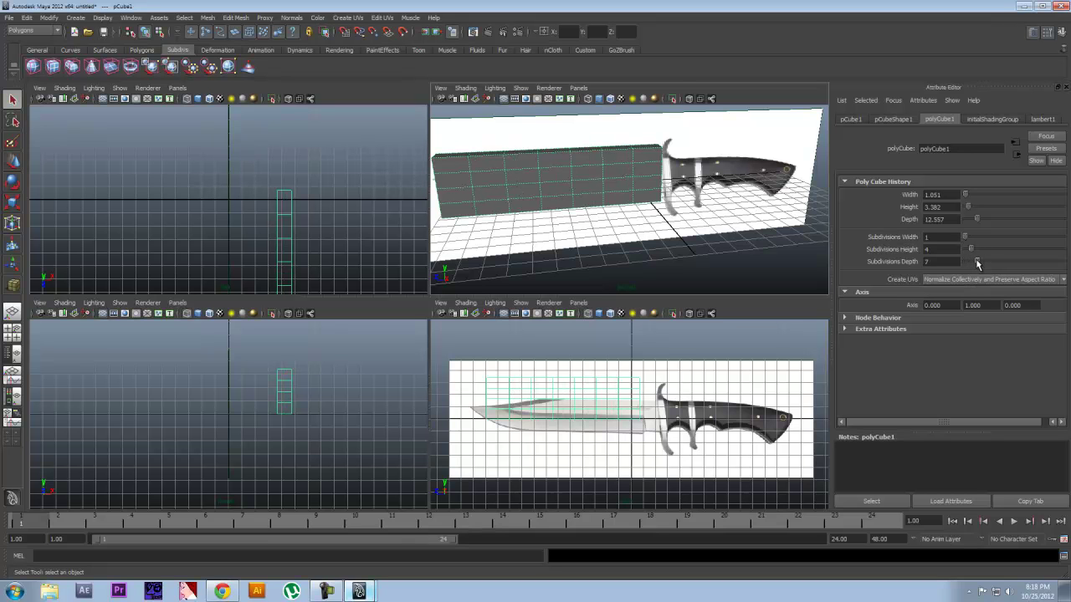
Step: Move the subdivided box down and toward the handle in the side view so it overlays the blade and meets the guard
scroll(626, 384, up, 2)
alt+middle_drag(631, 398, 677, 409)
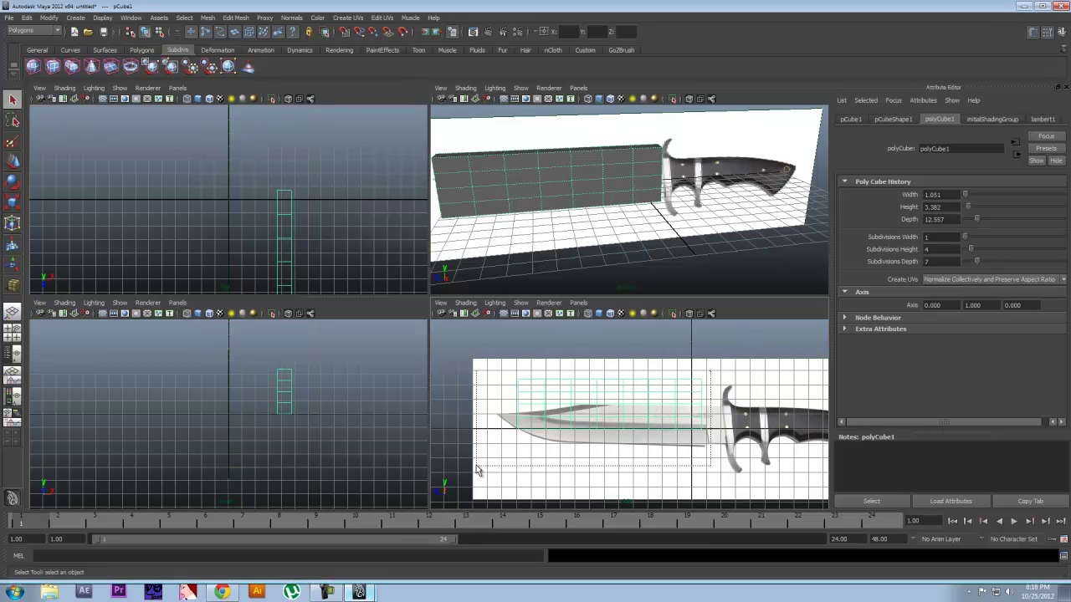
key(w)
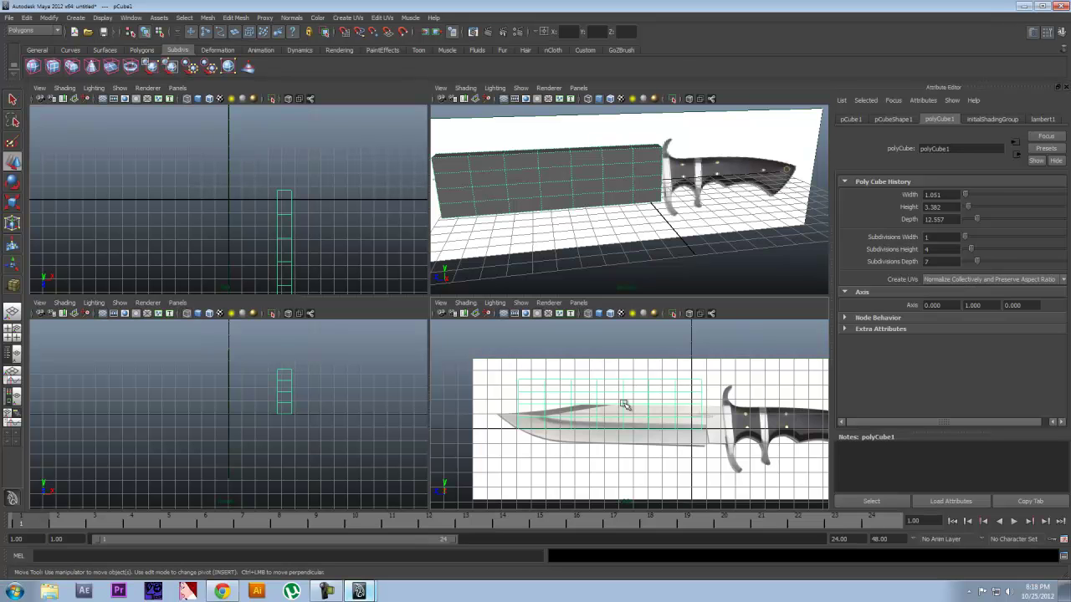
drag(609, 354, 609, 374)
drag(548, 427, 564, 428)
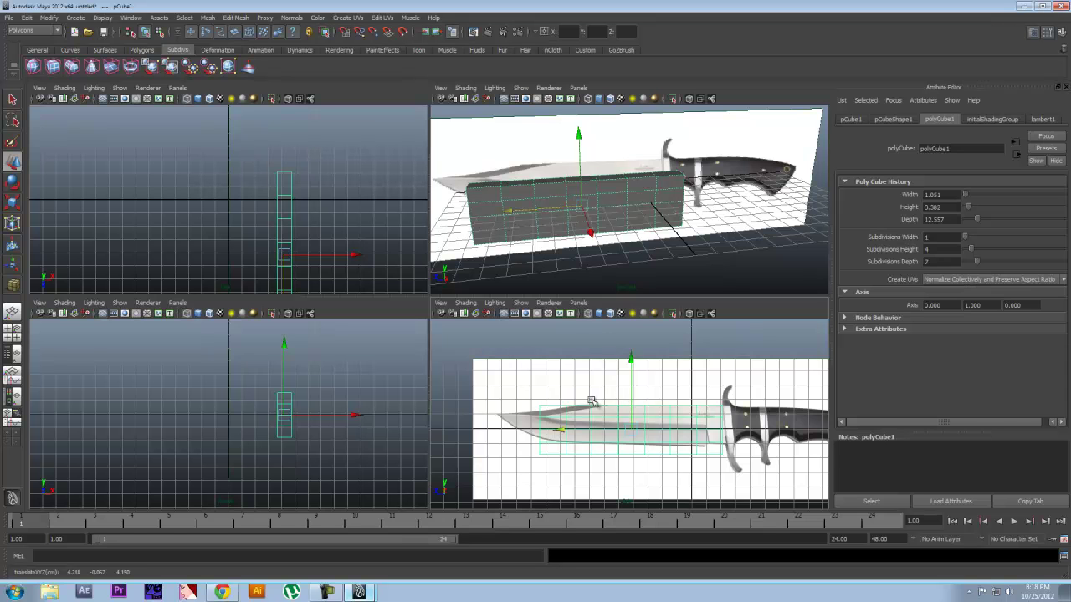
Step: In vertex mode, shift the three front vertex columns toward the blade tip, then stretch the first two out to the point
key(F9)
scroll(639, 471, up, 3)
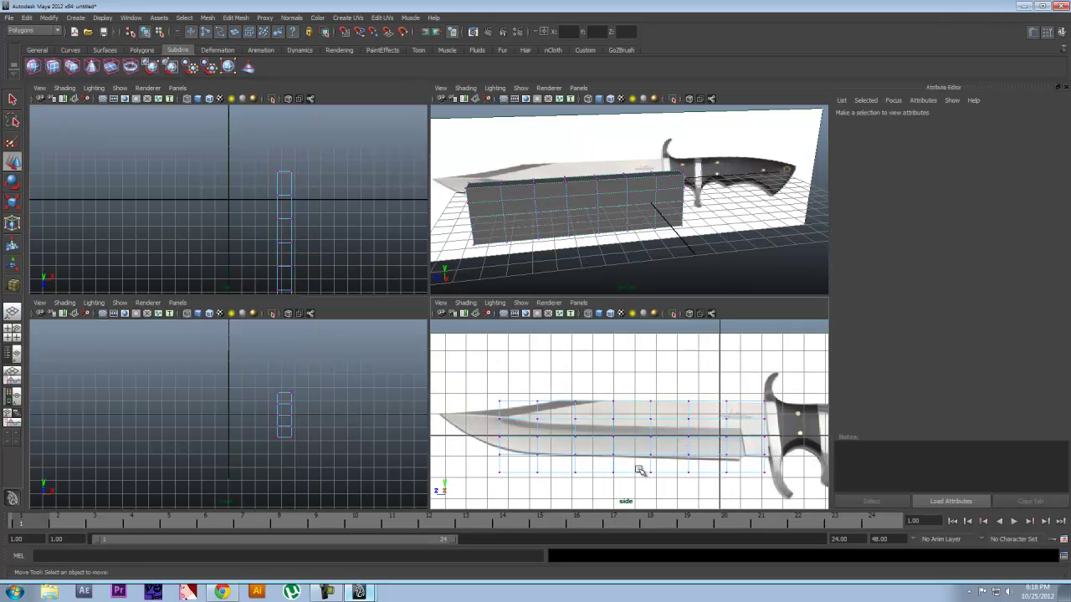
drag(476, 377, 579, 475)
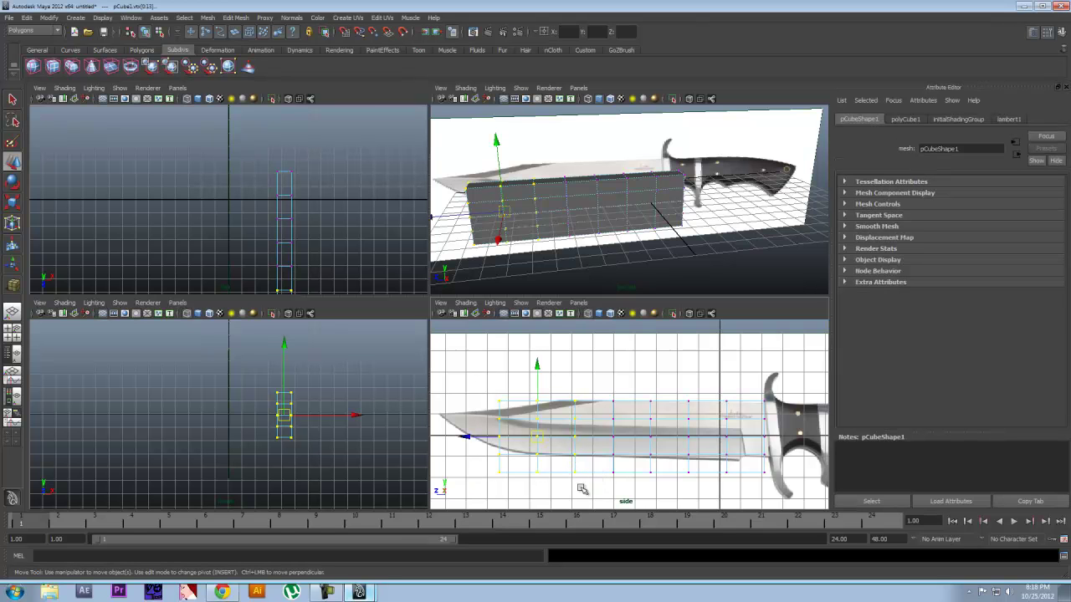
drag(537, 448, 454, 435)
alt+middle_drag(530, 459, 592, 436)
drag(516, 361, 590, 457)
drag(516, 413, 471, 414)
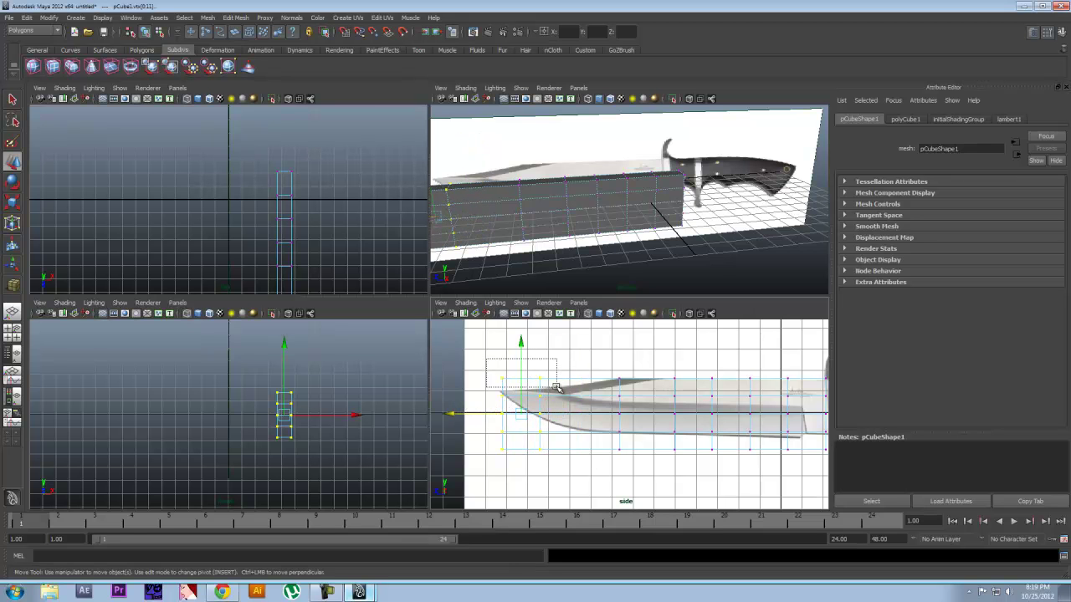
Step: Move the second vertex column back and down onto the blade's sloping spine, and lower the front column to the tip
click(502, 375)
drag(576, 369, 526, 467)
drag(471, 414, 499, 414)
drag(567, 353, 565, 362)
drag(485, 363, 537, 462)
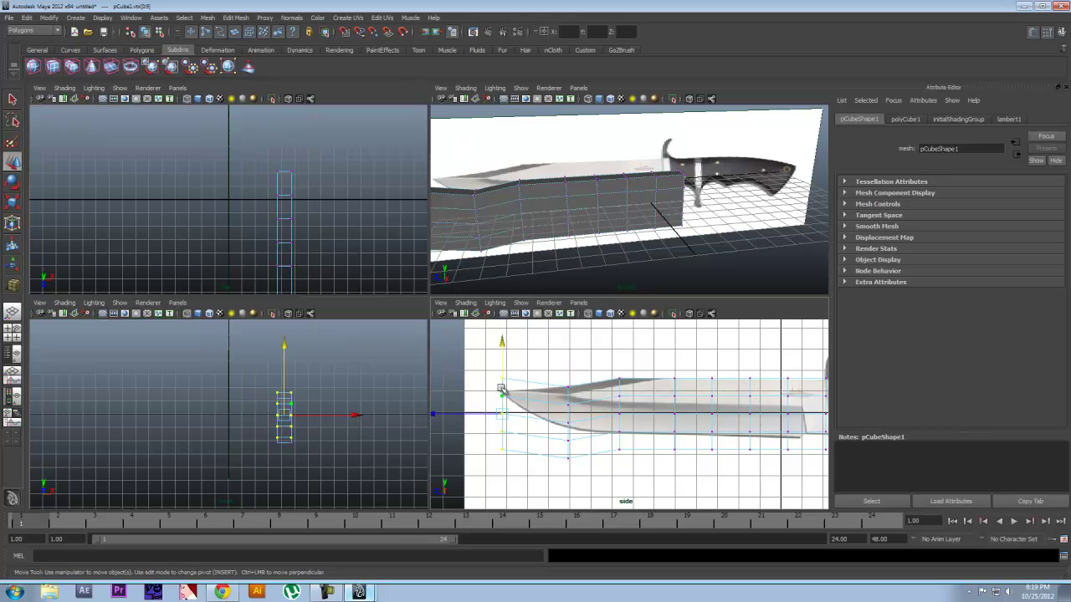
drag(503, 351, 503, 364)
Step: Shift the lower vertices at the rear end of the box toward the handle to meet the guard in the side view
alt+middle_drag(699, 413, 619, 396)
alt+middle_drag(660, 432, 727, 413)
scroll(748, 444, down, 2)
scroll(718, 439, up, 2)
drag(756, 362, 738, 433)
drag(772, 371, 729, 426)
click(702, 403)
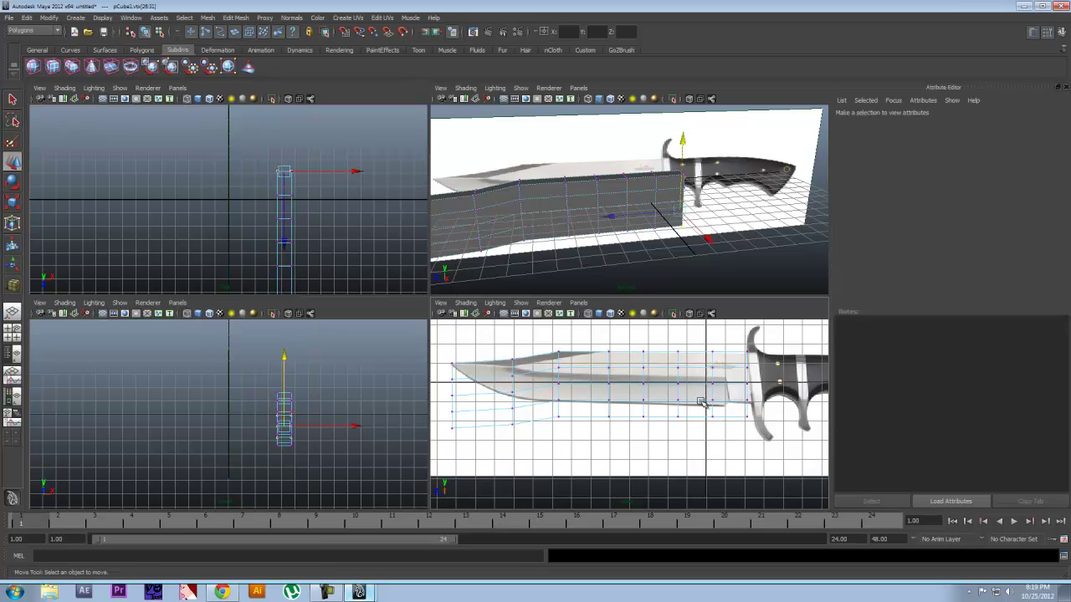
drag(756, 377, 736, 424)
drag(680, 400, 685, 401)
drag(774, 394, 748, 424)
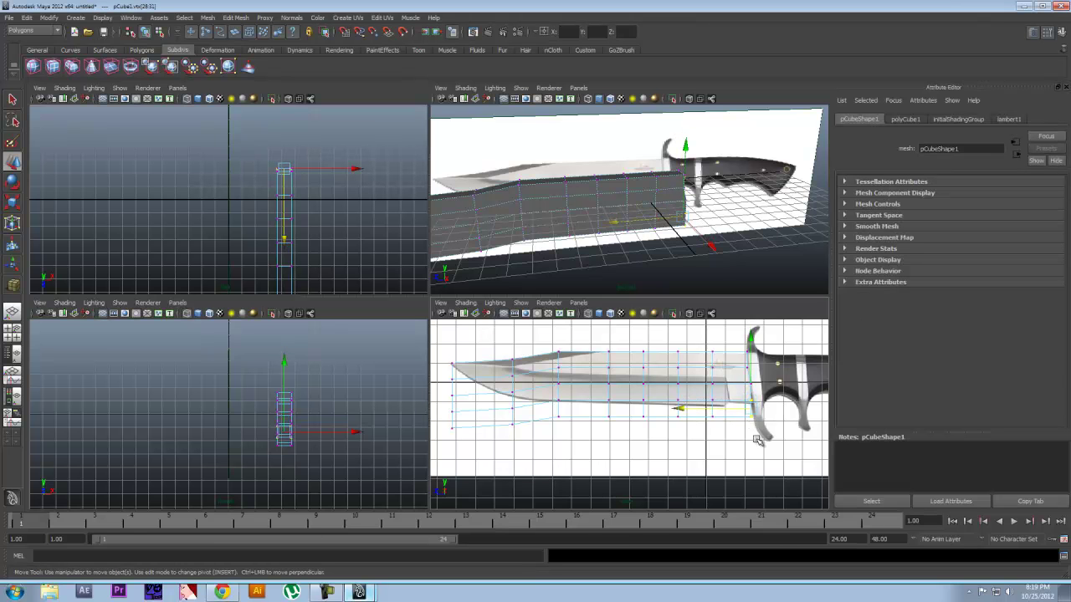
click(755, 439)
Step: Move the lower vertices of the front column back and up onto the curved cutting edge behind the tip
alt+middle_drag(738, 452, 753, 438)
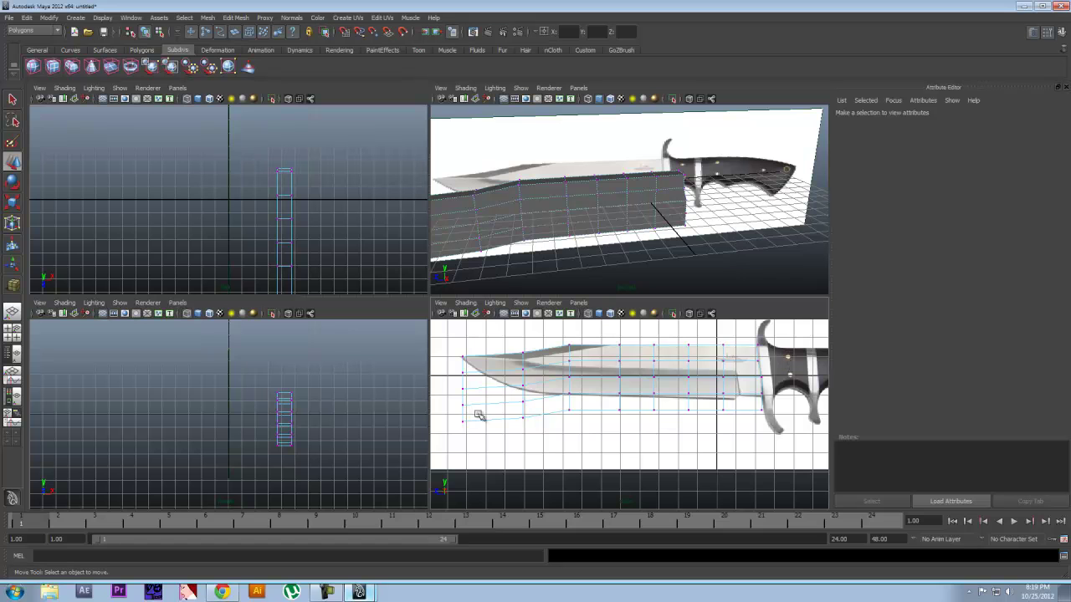
drag(513, 359, 535, 428)
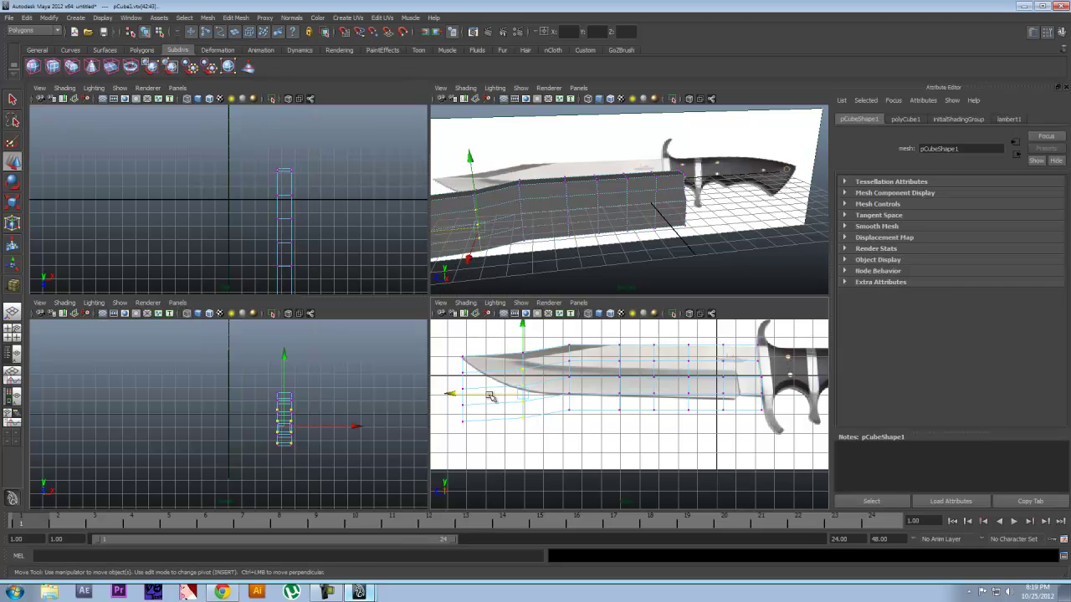
click(506, 398)
drag(449, 369, 485, 435)
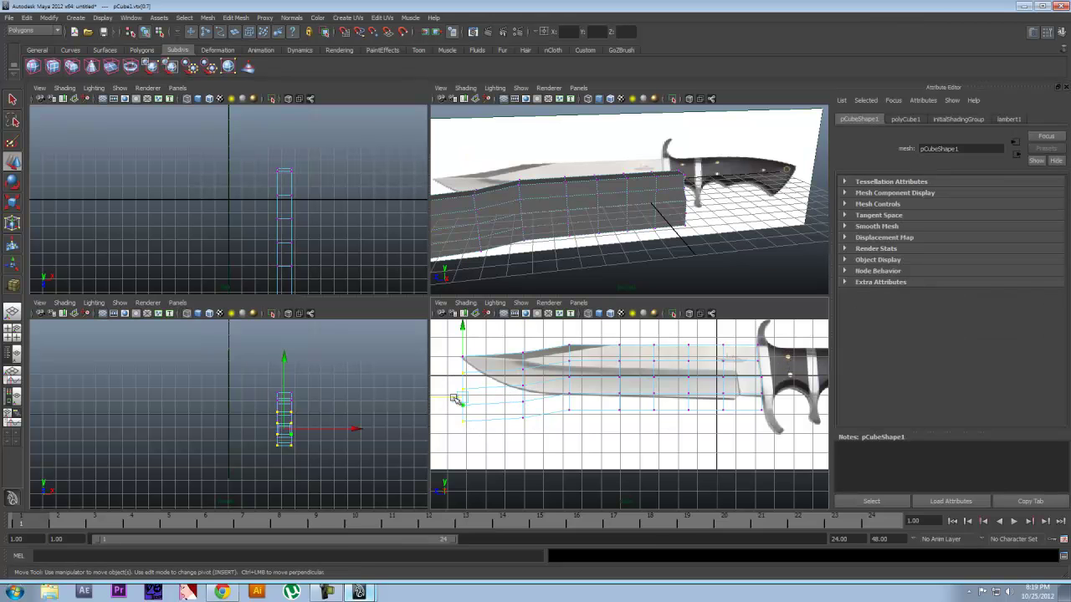
drag(476, 362, 468, 403)
drag(487, 347, 487, 339)
mouse_move(500, 388)
mouse_down()
mouse_move(473, 416)
mouse_move(483, 401)
mouse_up()
drag(503, 354, 503, 346)
Step: Raise the lower vertices of the second column and the front column's bottom vertices onto the curved cutting edge
drag(538, 394, 512, 431)
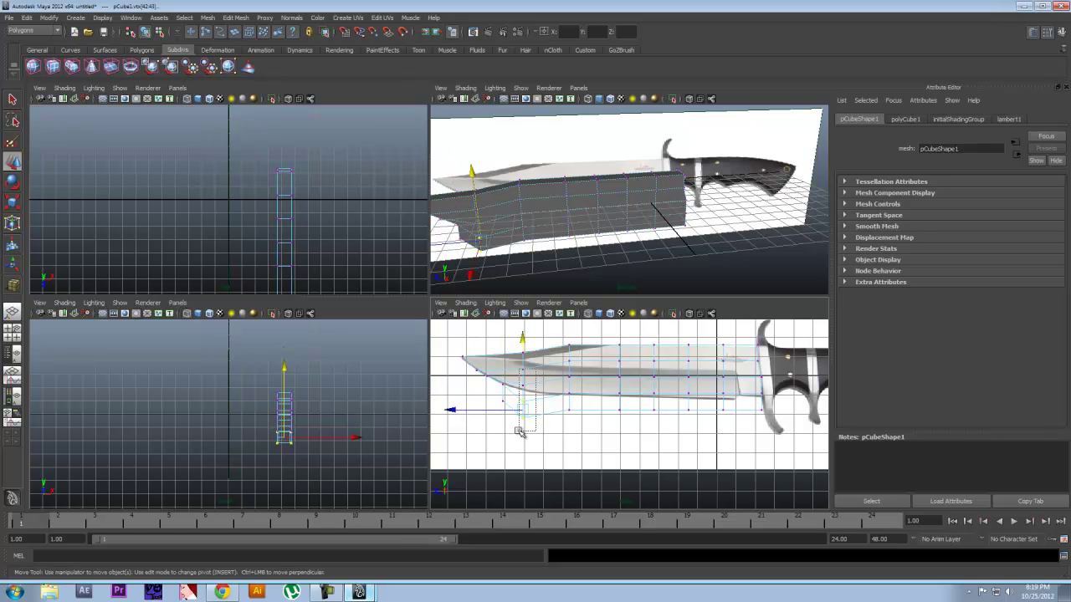
drag(524, 342, 523, 331)
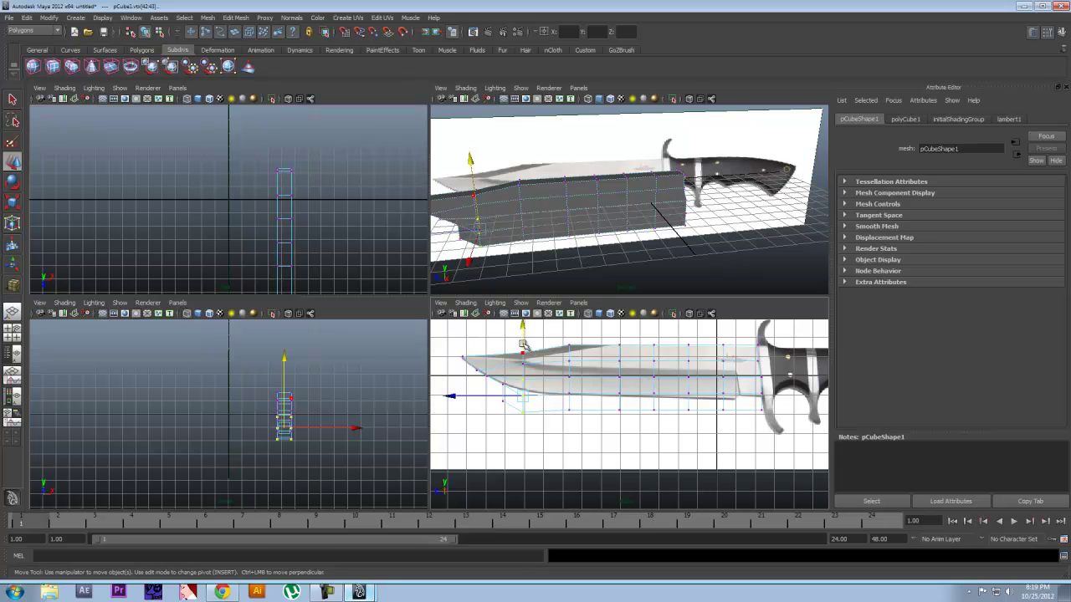
drag(523, 344, 523, 334)
drag(525, 381, 524, 341)
key(ctrl+z)
drag(534, 412, 519, 389)
drag(522, 337, 521, 333)
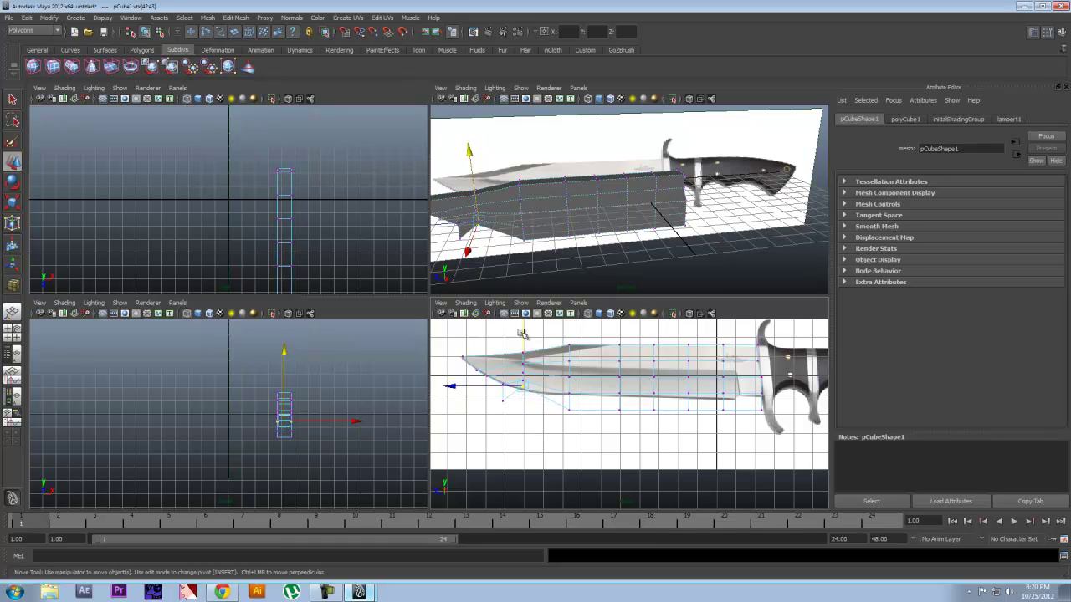
drag(507, 394, 494, 400)
drag(514, 358, 516, 346)
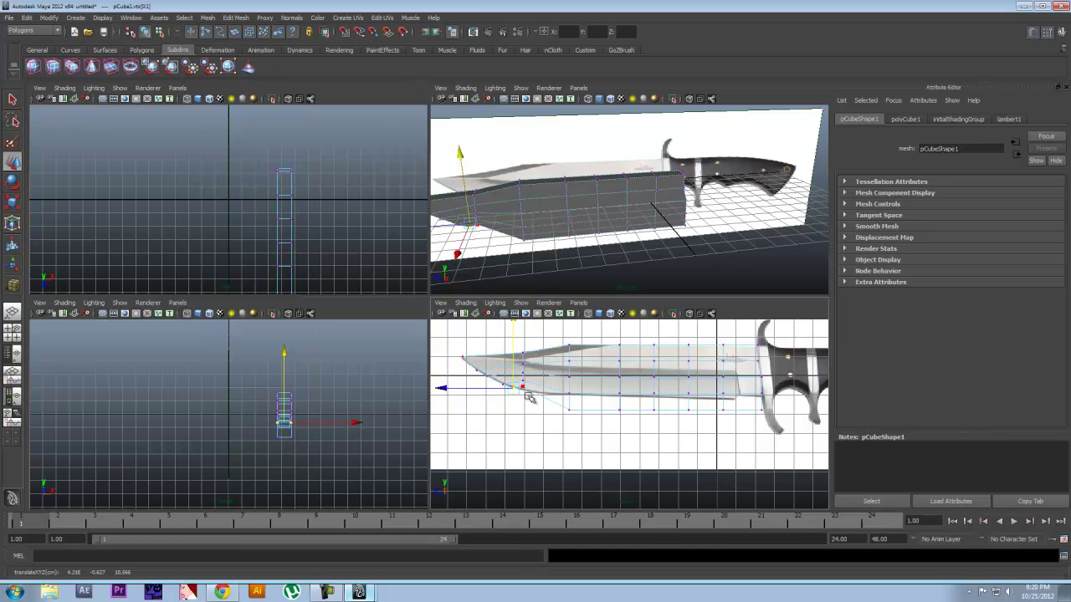
scroll(526, 395, up, 3)
alt+middle_drag(483, 405, 541, 418)
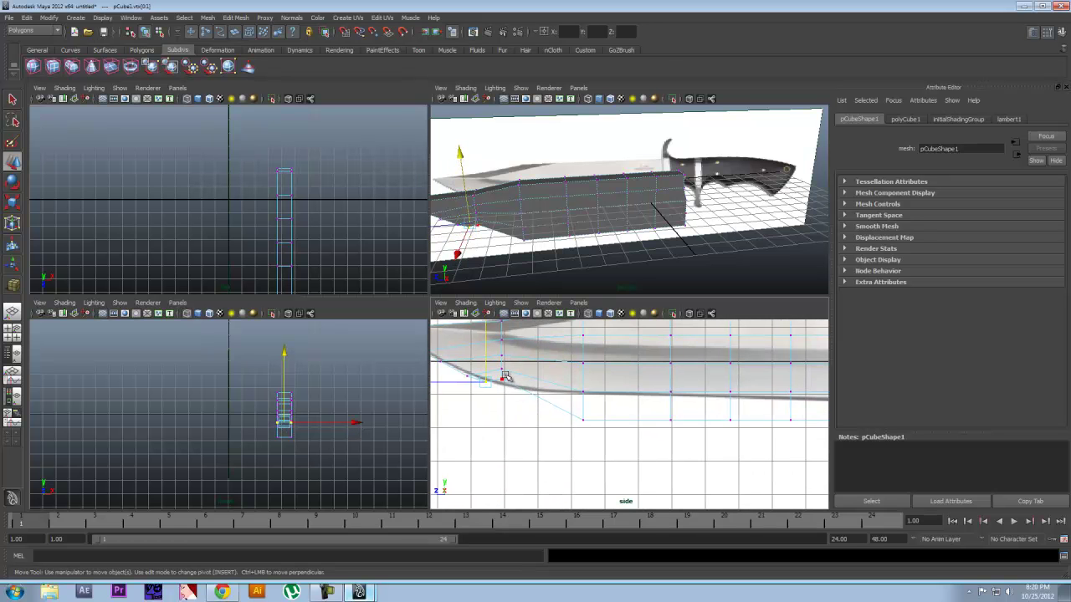
drag(498, 388, 503, 352)
Step: Raise the lower two vertex rows along the rest of the box so the bottom row follows the blade's lower edge
scroll(649, 398, down, 3)
alt+middle_drag(661, 407, 609, 409)
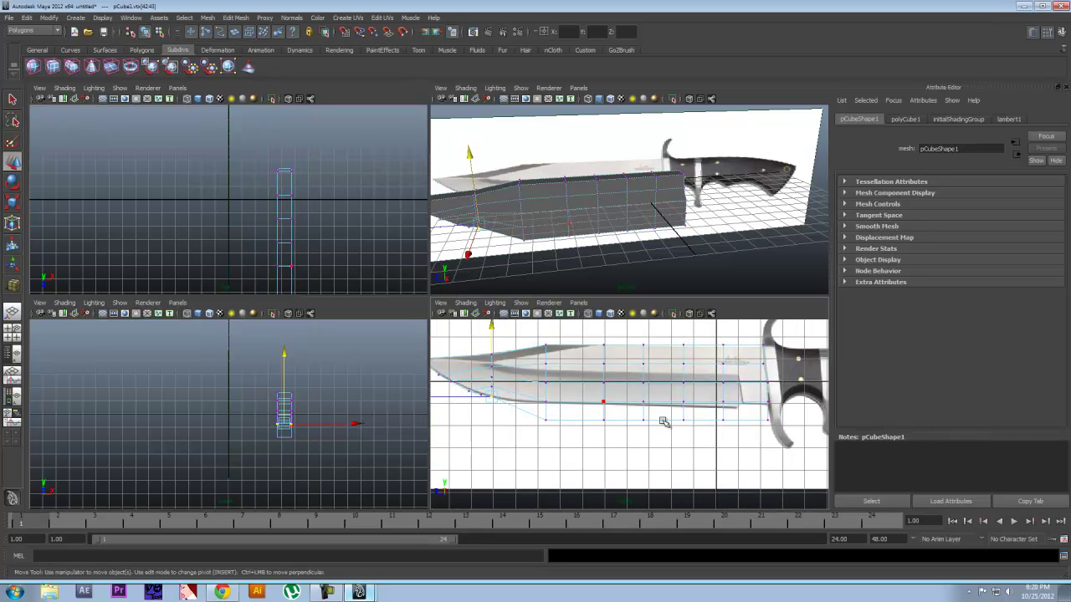
drag(801, 402, 532, 418)
drag(654, 341, 655, 328)
drag(783, 403, 538, 452)
drag(645, 344, 658, 333)
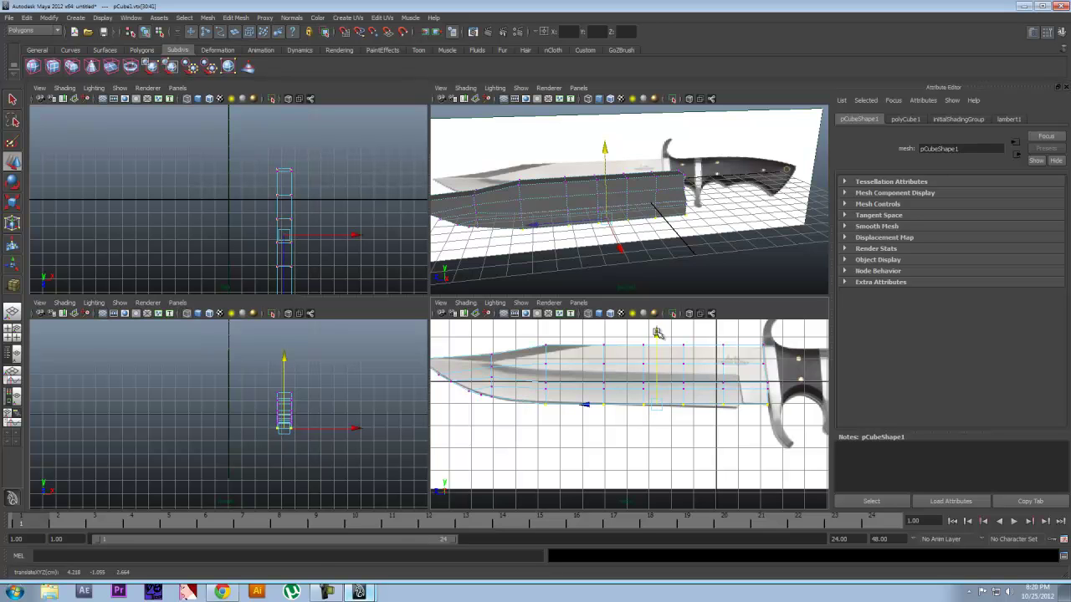
Step: Fine-tune the bottom-edge vertices to the blade's slightly sloping edge and align those near the guard with the ricasso notch
drag(730, 401, 601, 415)
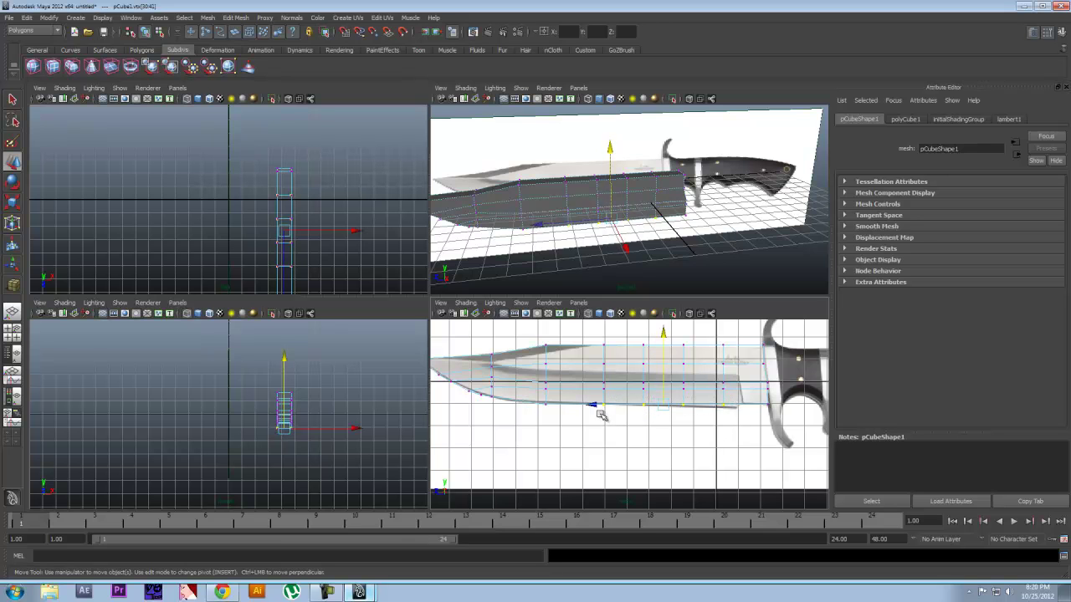
drag(678, 411, 676, 411)
drag(704, 333, 704, 337)
click(744, 411)
drag(716, 401, 713, 423)
drag(690, 376, 688, 377)
scroll(750, 415, up, 3)
drag(785, 410, 783, 411)
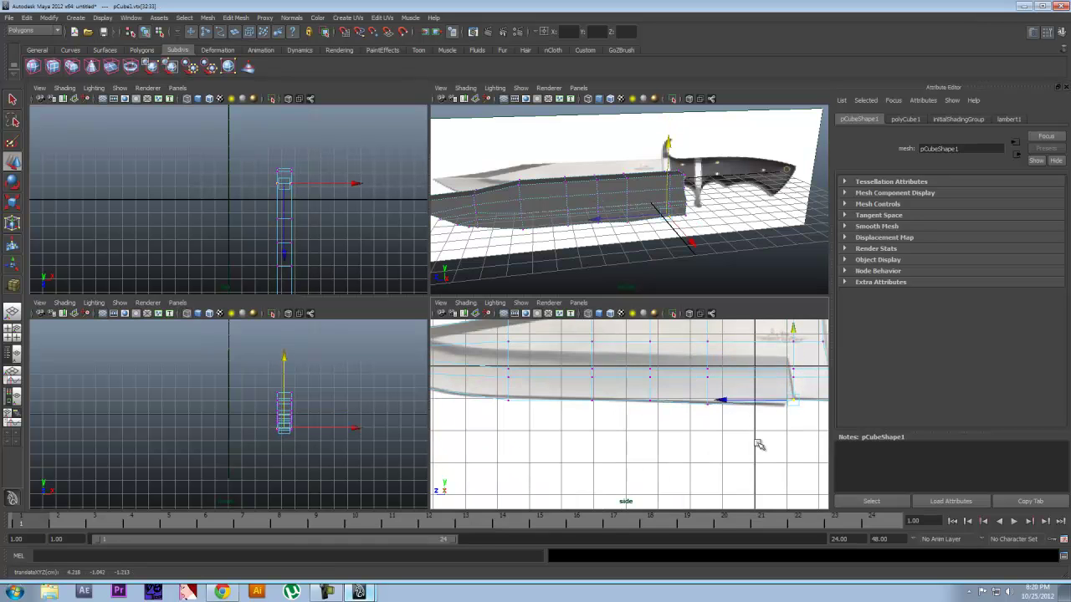
Step: Move the vertex column in front of the ricasso back to the rear end of the cutting edge
scroll(757, 444, down, 3)
drag(657, 333, 698, 444)
drag(644, 383, 694, 381)
click(676, 395)
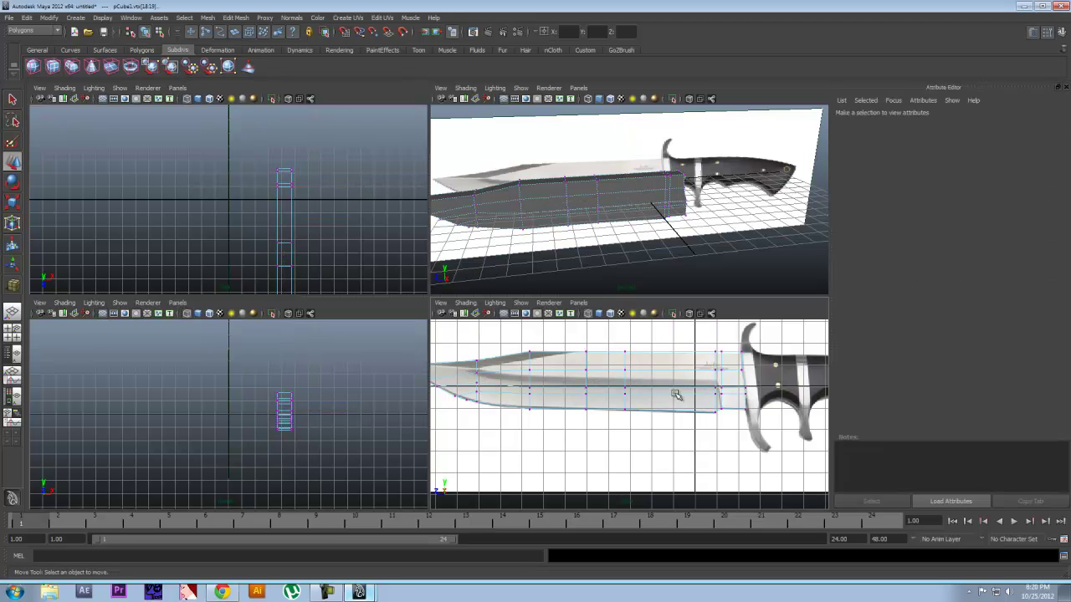
Step: Select the whole blade mesh and scale it down along X to make the blade thinner
alt+drag(600, 168, 593, 203)
scroll(593, 171, down, 3)
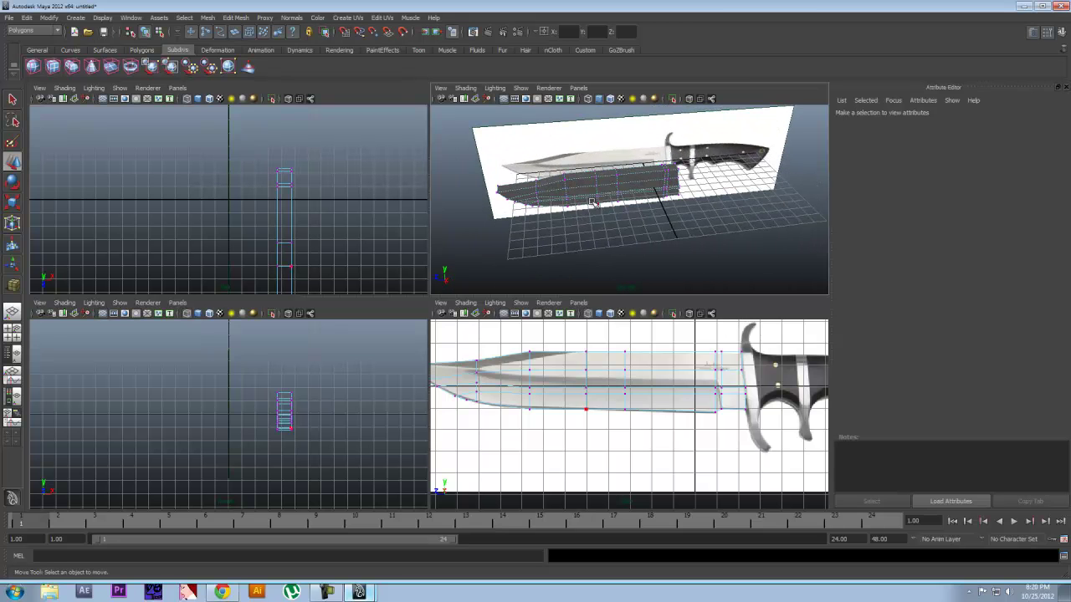
click(638, 175)
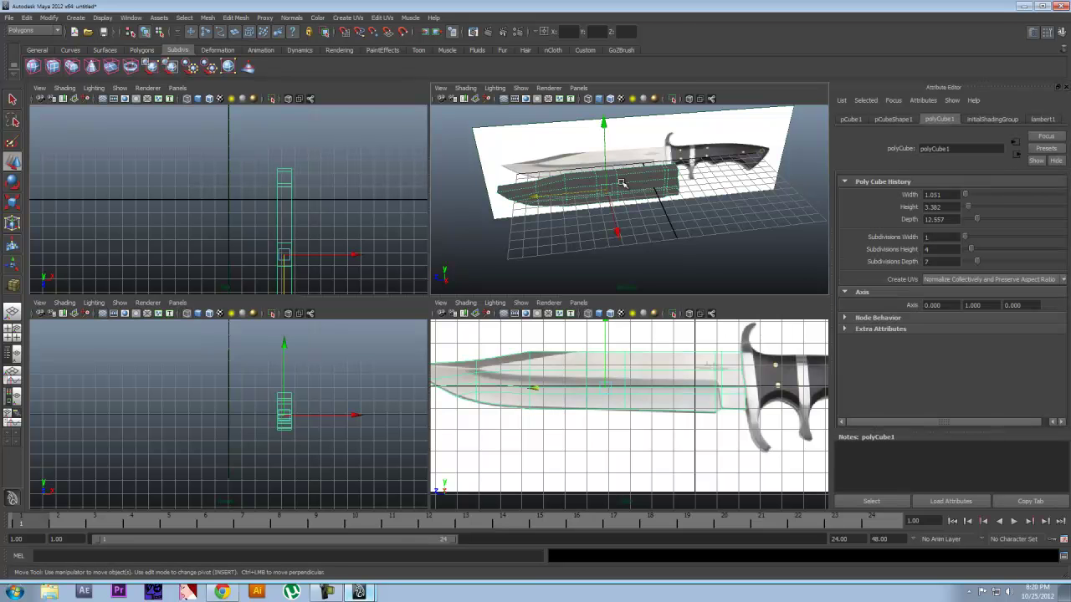
key(e)
key(r)
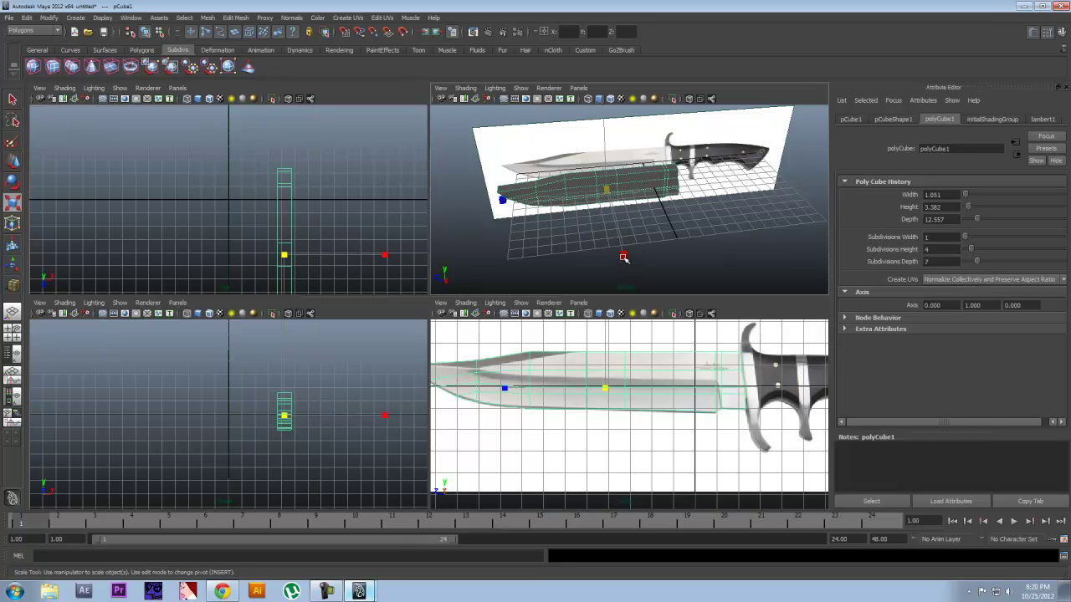
drag(625, 260, 585, 220)
click(609, 226)
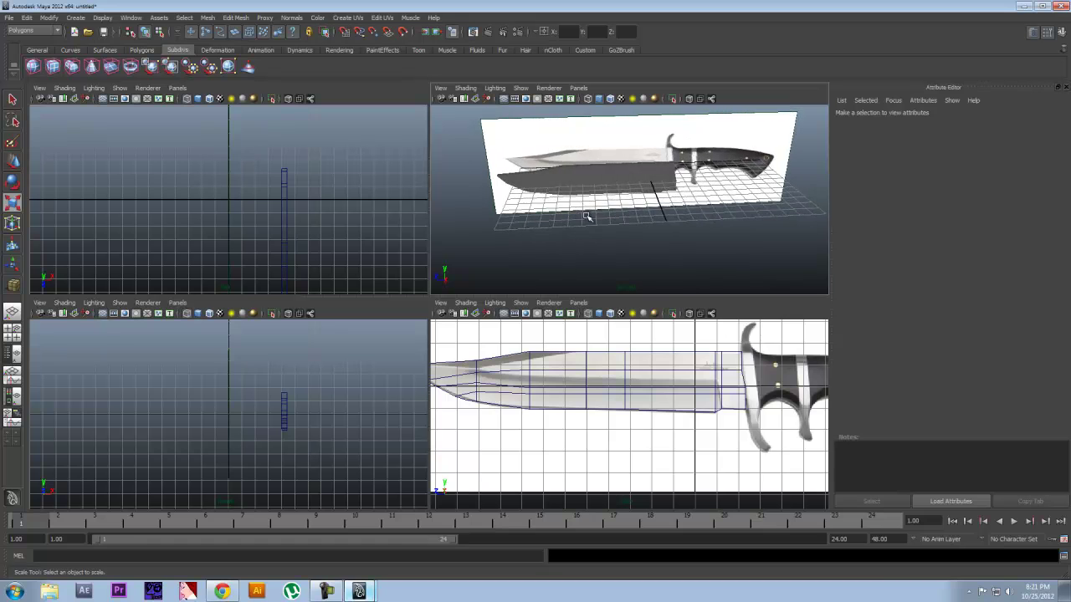
Step: Select the whole blade mesh in the perspective view and bring its upper side into view
scroll(531, 270, up, 3)
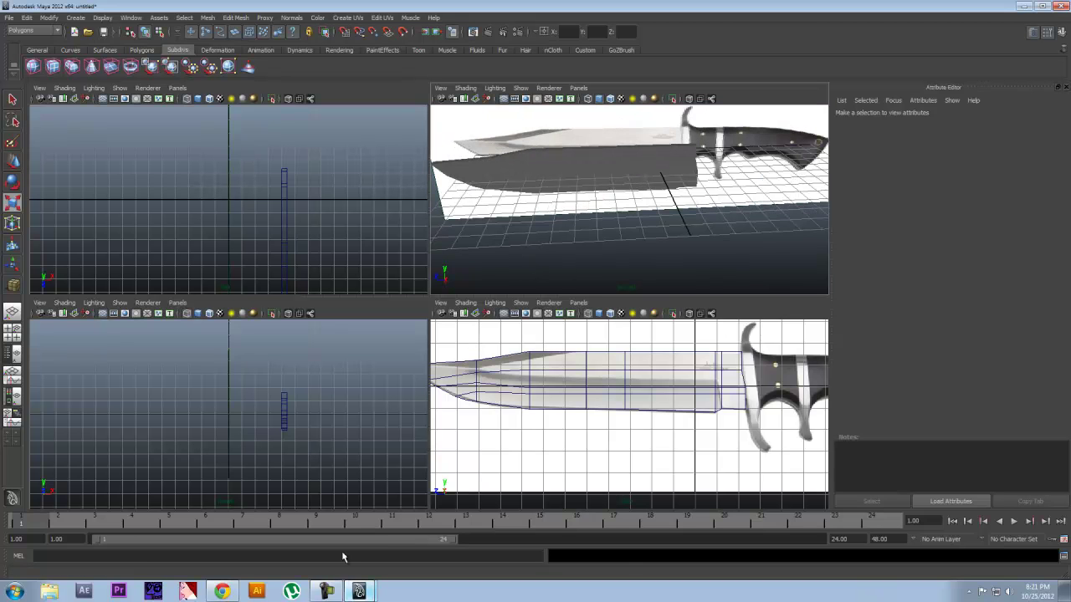
click(327, 591)
alt+drag(563, 202, 650, 232)
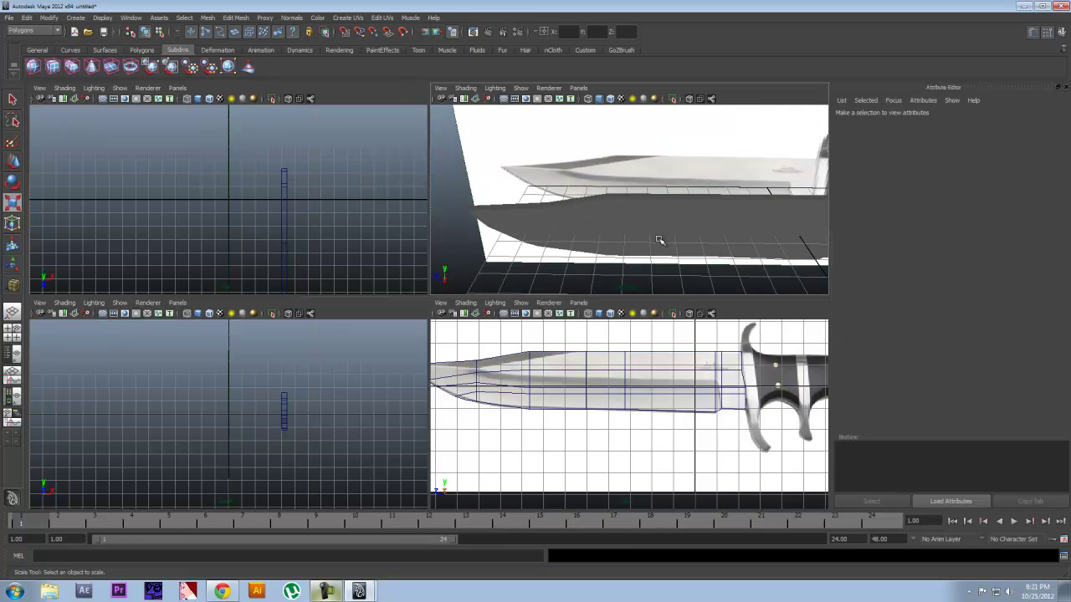
click(657, 239)
alt+right_drag(658, 239, 612, 227)
key(r)
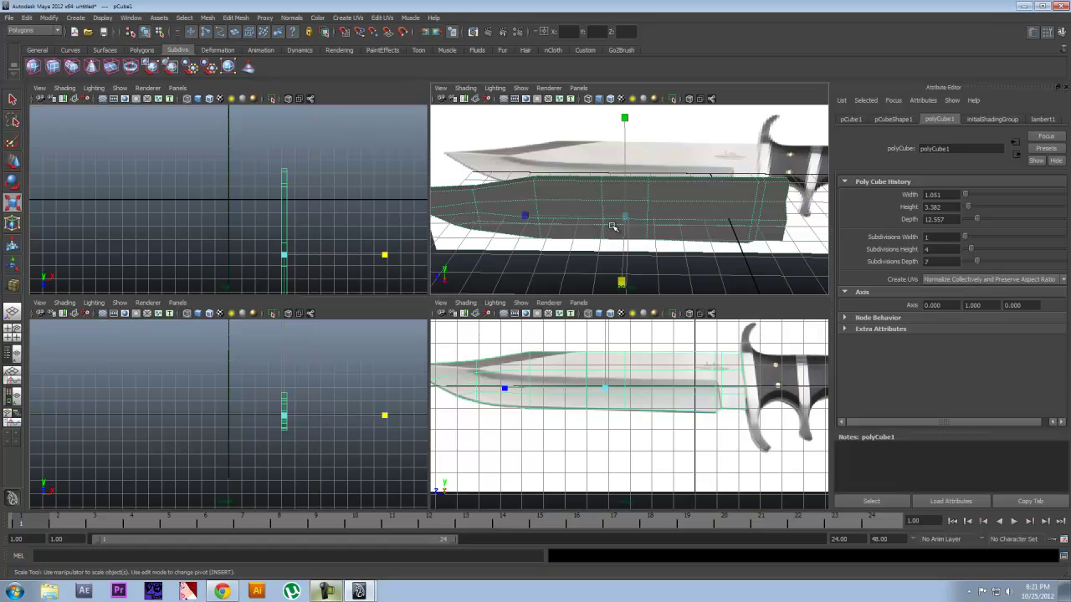
alt+drag(612, 225, 664, 242)
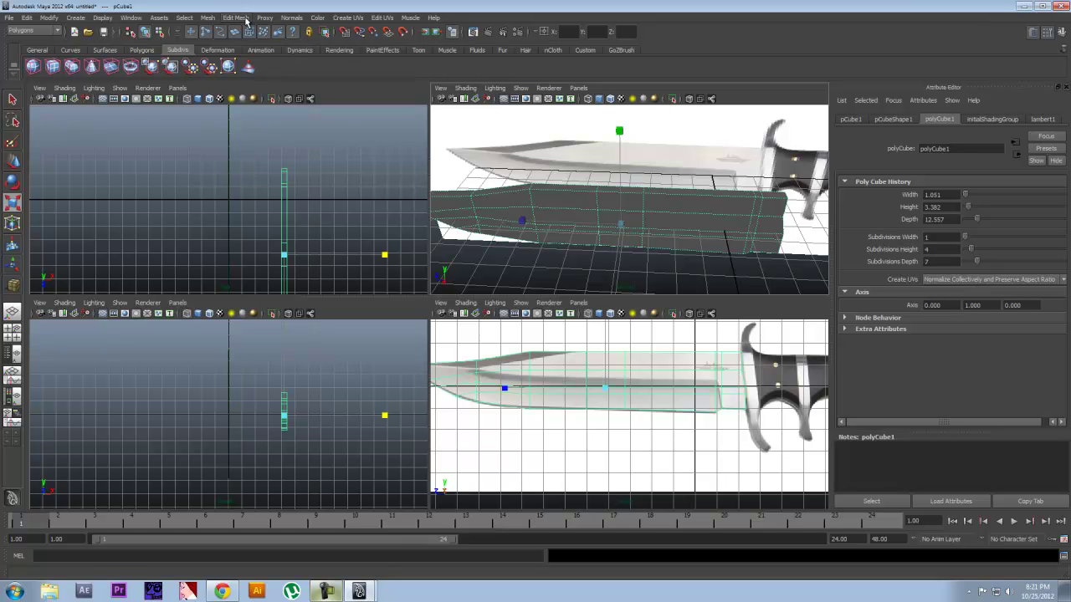
Step: Insert an edge loop running lengthwise around the blade's narrow faces, close to one side, with the Insert Edge Loop Tool
click(33, 31)
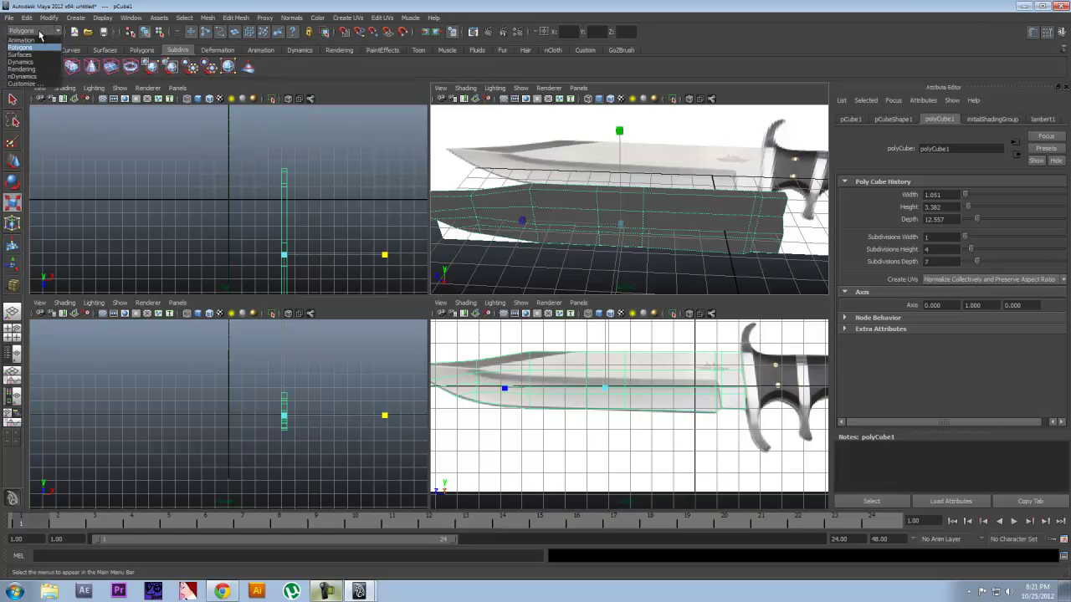
click(43, 34)
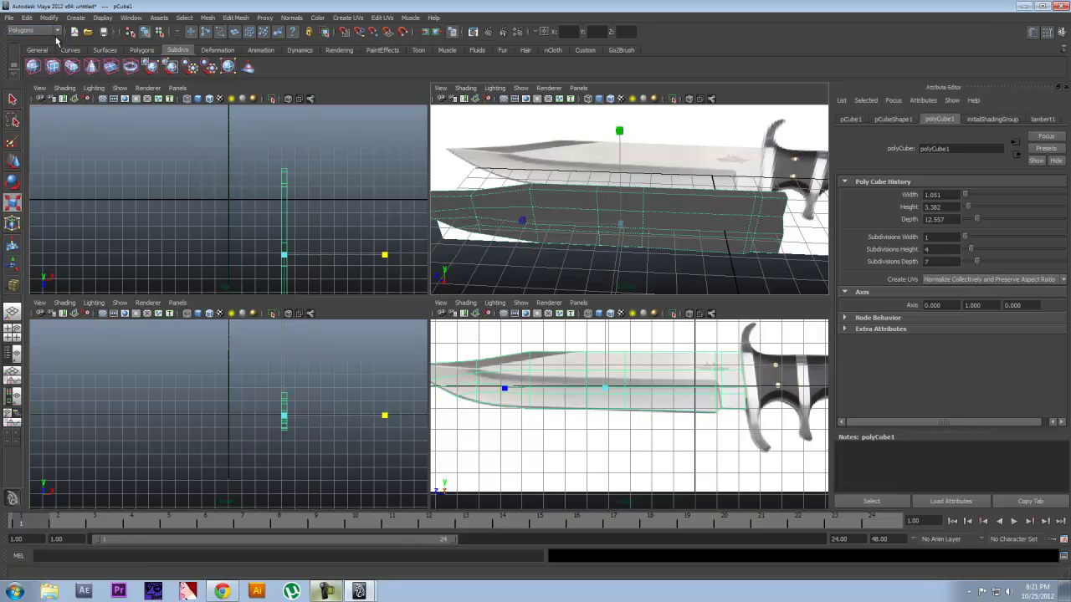
click(55, 34)
click(40, 47)
click(238, 18)
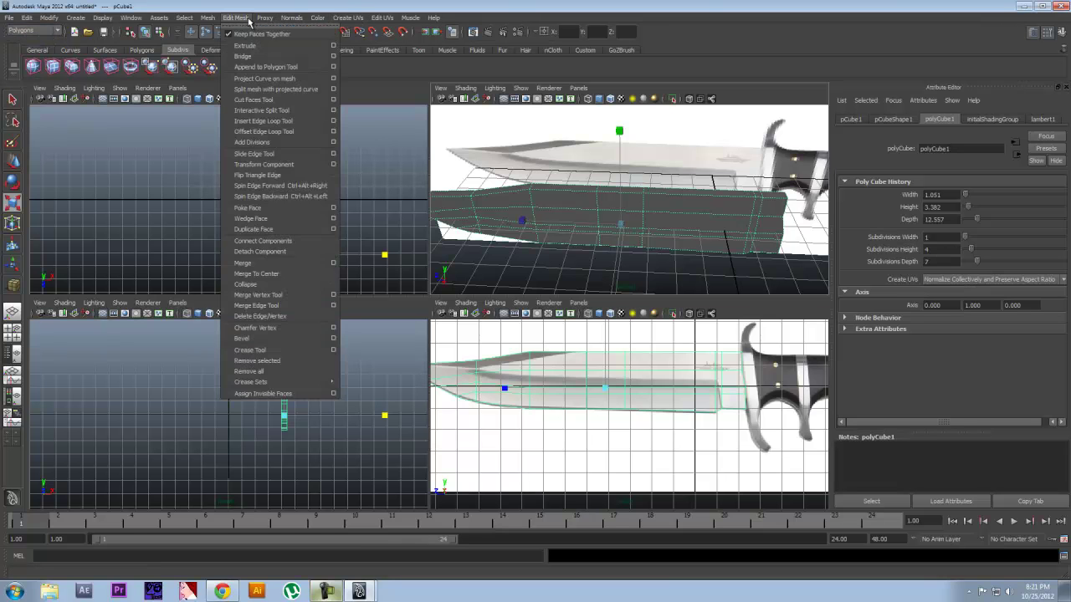
click(268, 122)
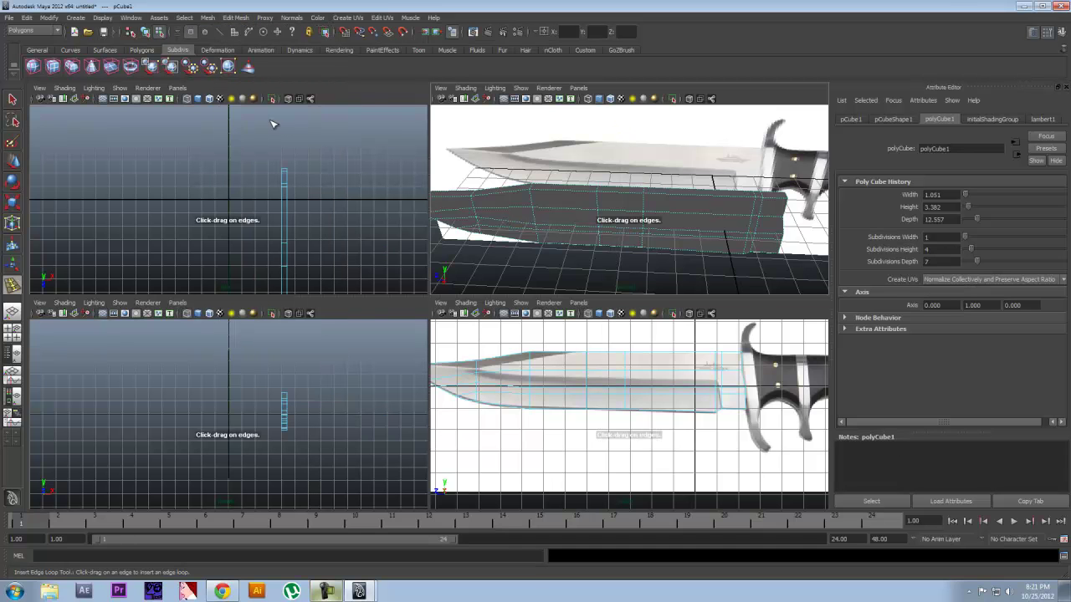
alt+drag(683, 194, 543, 179)
scroll(543, 177, up, 3)
alt+middle_drag(544, 175, 640, 207)
alt+drag(640, 207, 605, 183)
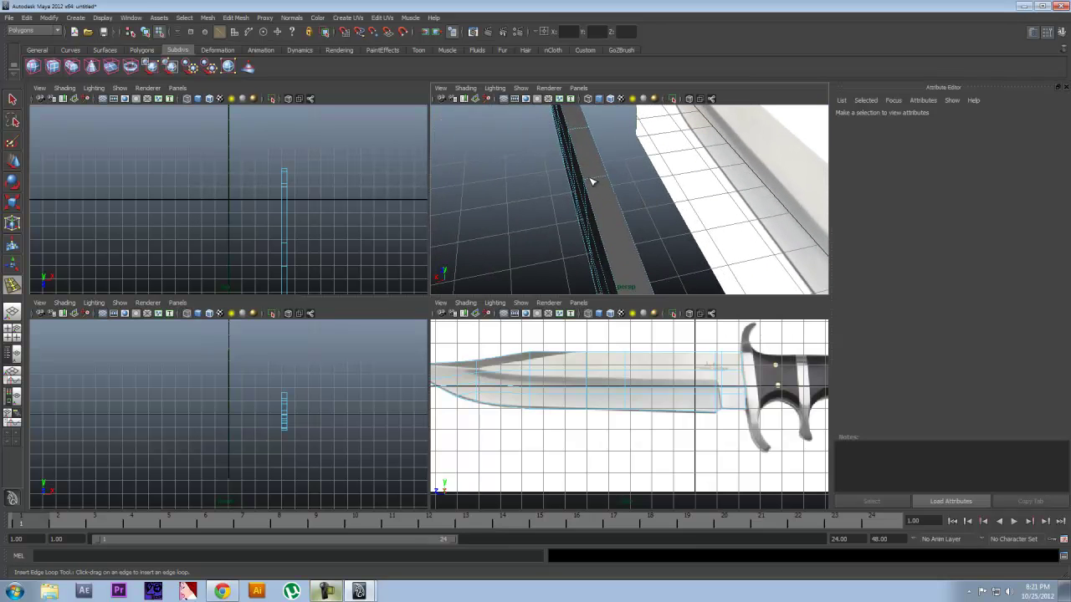
key(z)
key(z)
scroll(593, 180, up, 3)
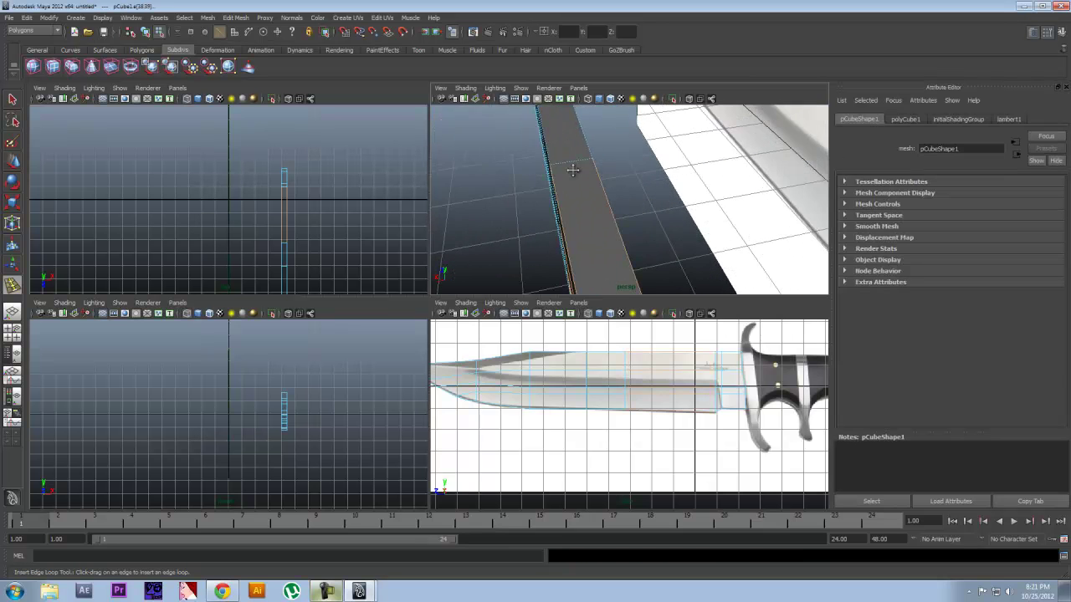
alt+middle_drag(572, 170, 591, 188)
alt+drag(592, 187, 583, 187)
click(556, 181)
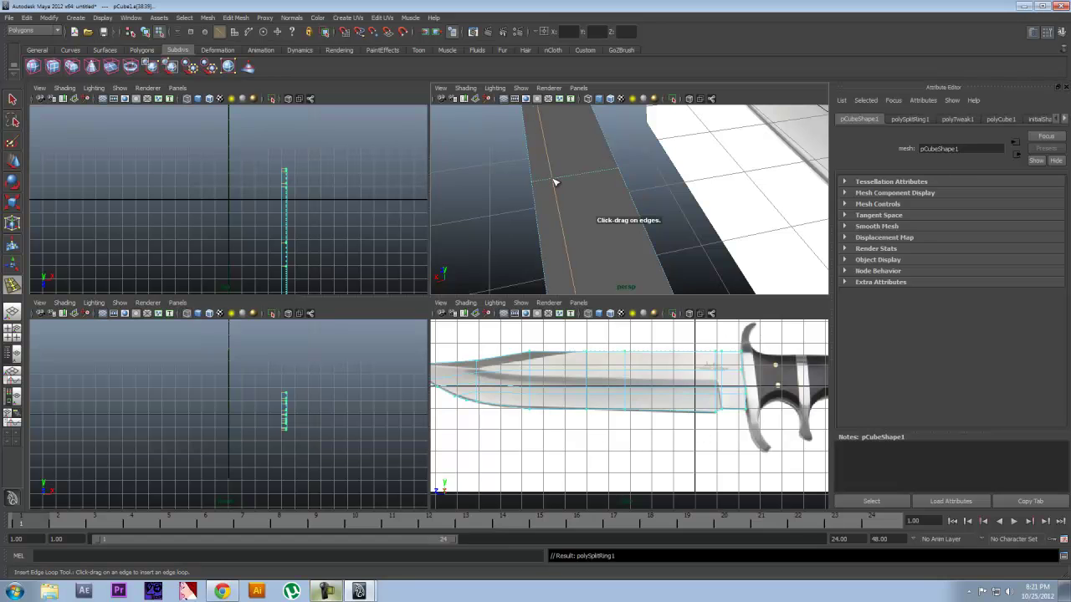
Step: Insert a second lengthwise edge loop close to the opposite side of the blade's narrow faces, and leave the tool
click(609, 172)
alt+drag(624, 179, 657, 184)
alt+drag(553, 178, 604, 195)
key(q)
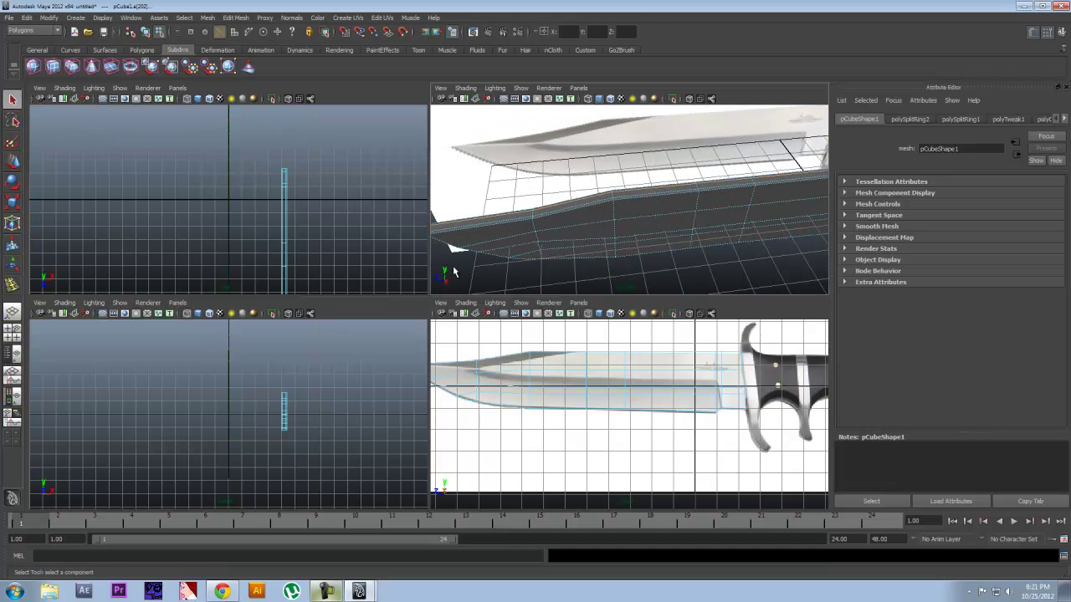
Step: Select the two new lengthwise edge loops and scale them up slightly so they protrude beyond the blade's outline
click(454, 272)
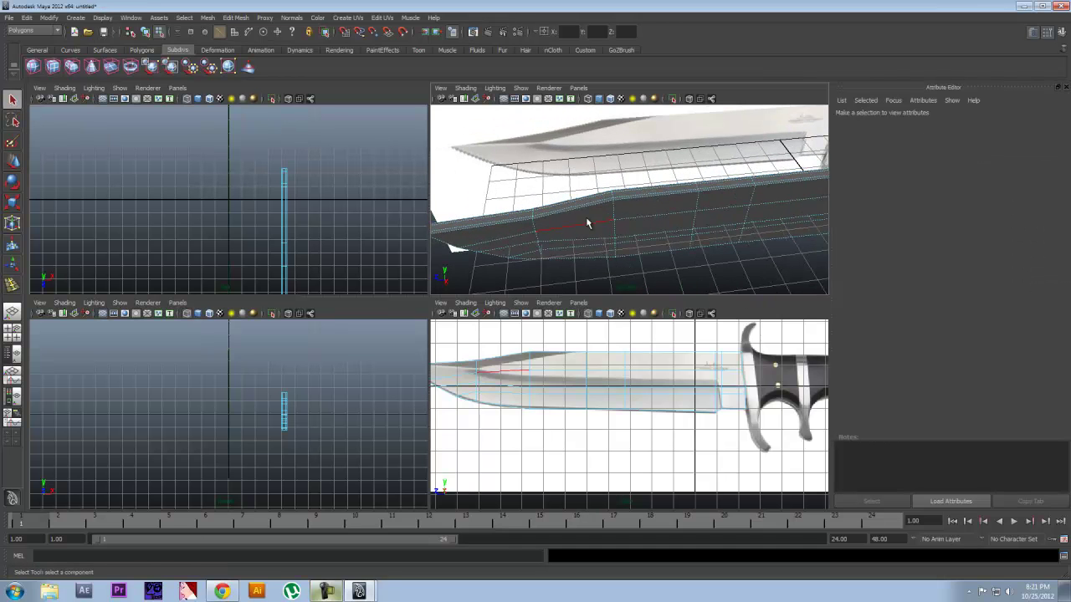
click(636, 196)
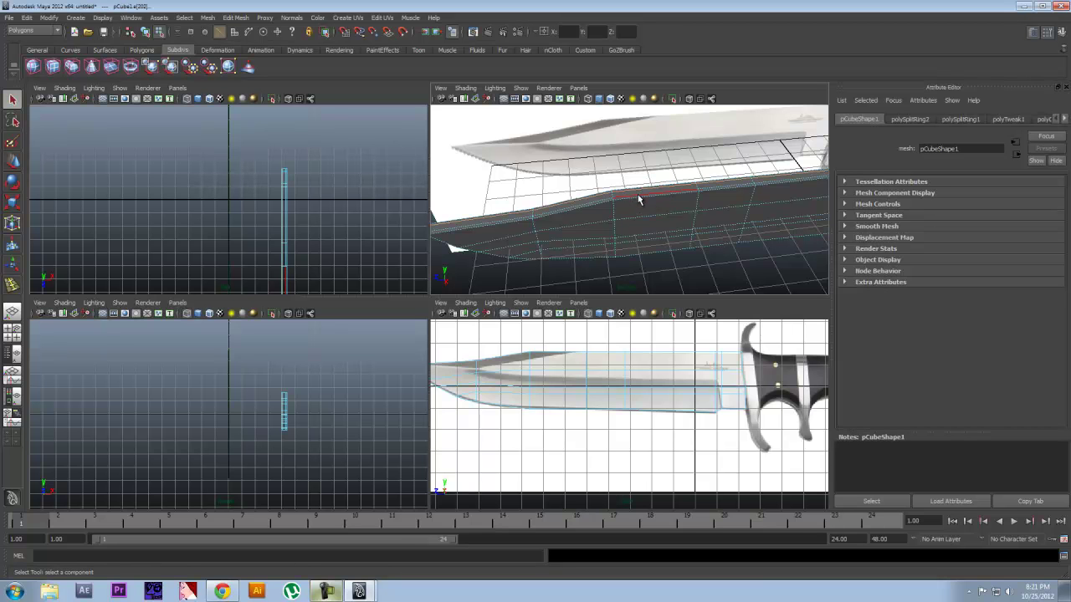
scroll(655, 231, down, 3)
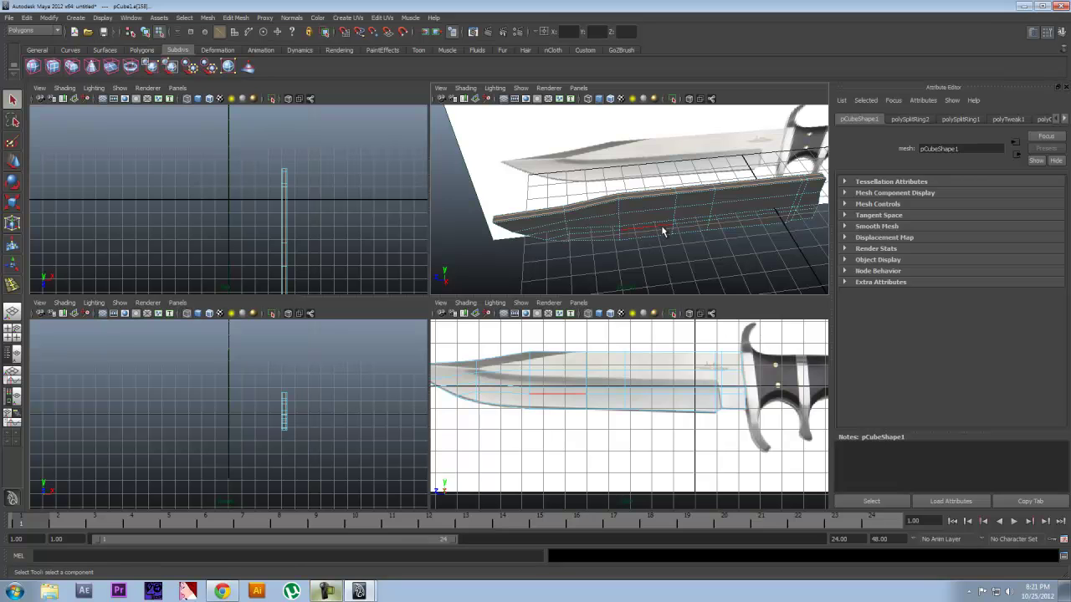
key(r)
alt+middle_drag(683, 220, 665, 220)
drag(649, 213, 655, 217)
alt+drag(708, 242, 555, 276)
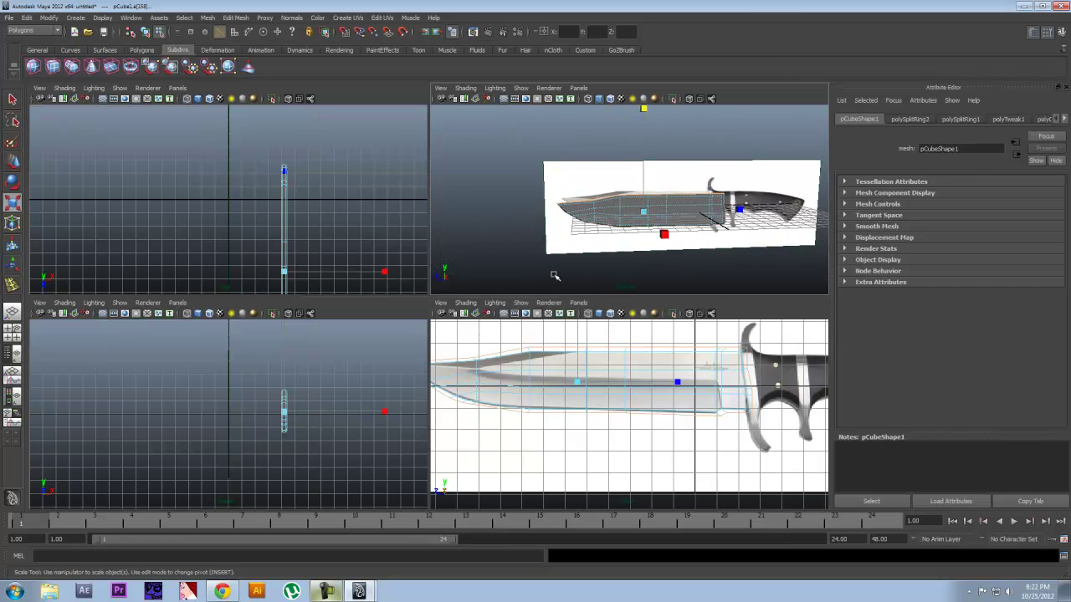
Step: Examine how the blade's edges line up with the bevel and groove lines of the reference image in the side view
click(485, 245)
alt+drag(500, 237, 517, 210)
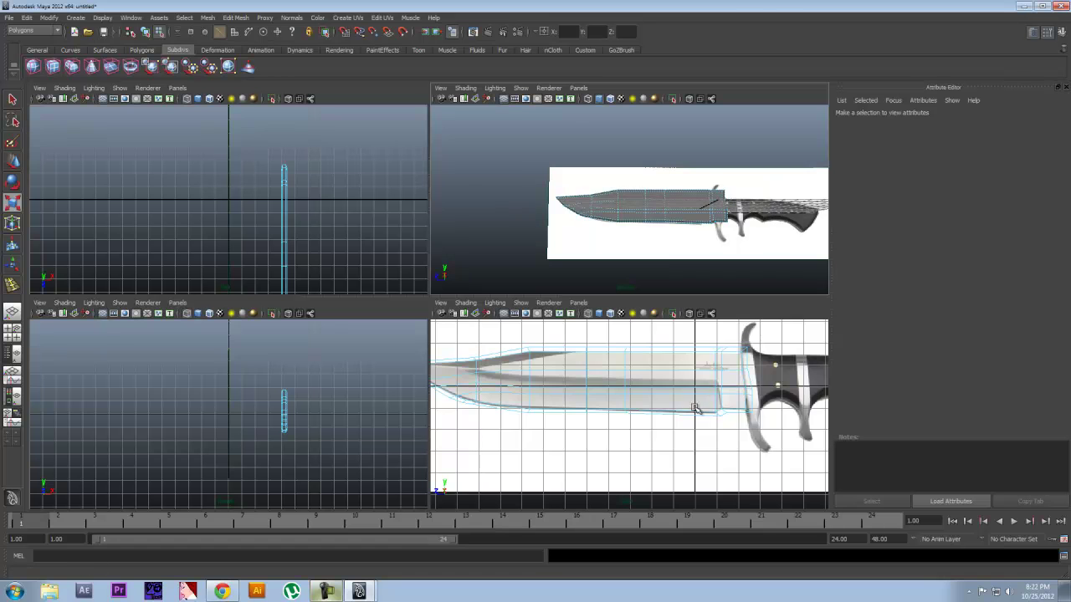
scroll(695, 407, down, 2)
scroll(688, 405, up, 1)
alt+middle_drag(683, 407, 702, 419)
scroll(651, 408, up, 4)
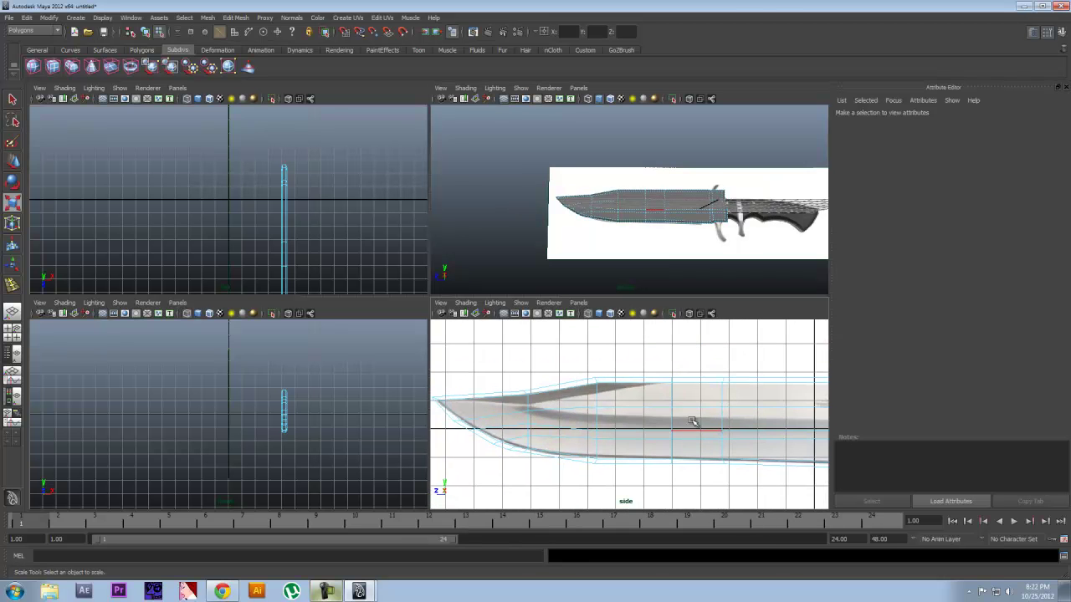
alt+middle_drag(566, 401, 562, 398)
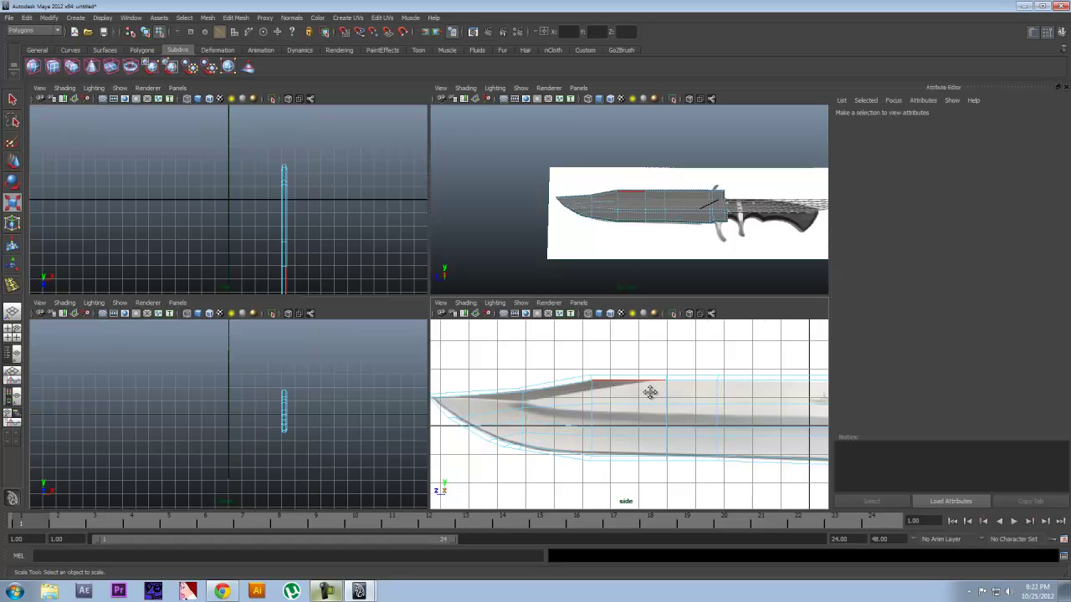
alt+middle_drag(630, 411, 606, 400)
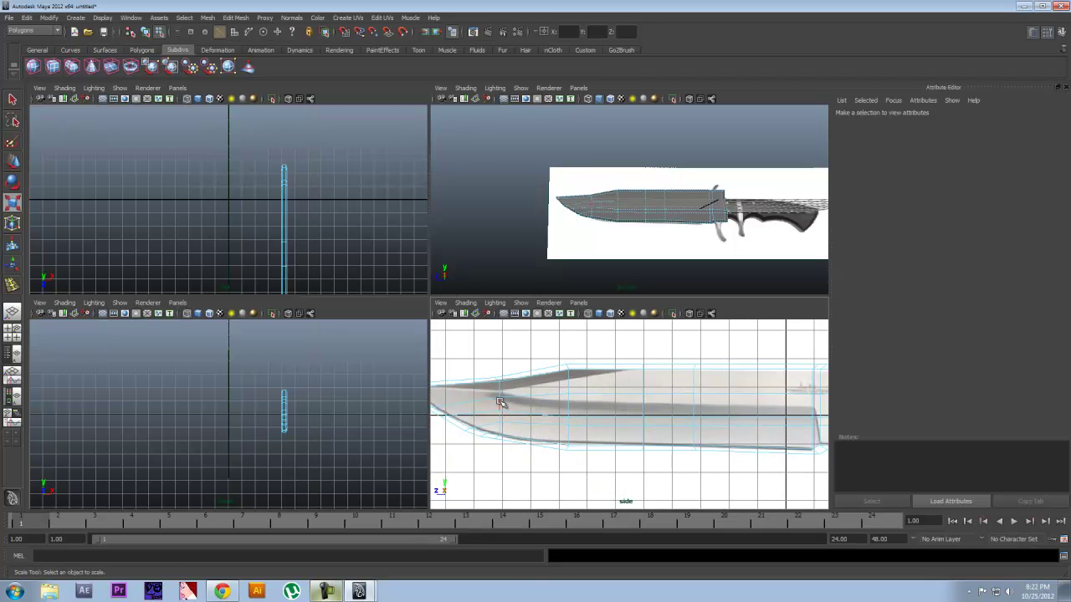
alt+middle_drag(757, 426, 675, 423)
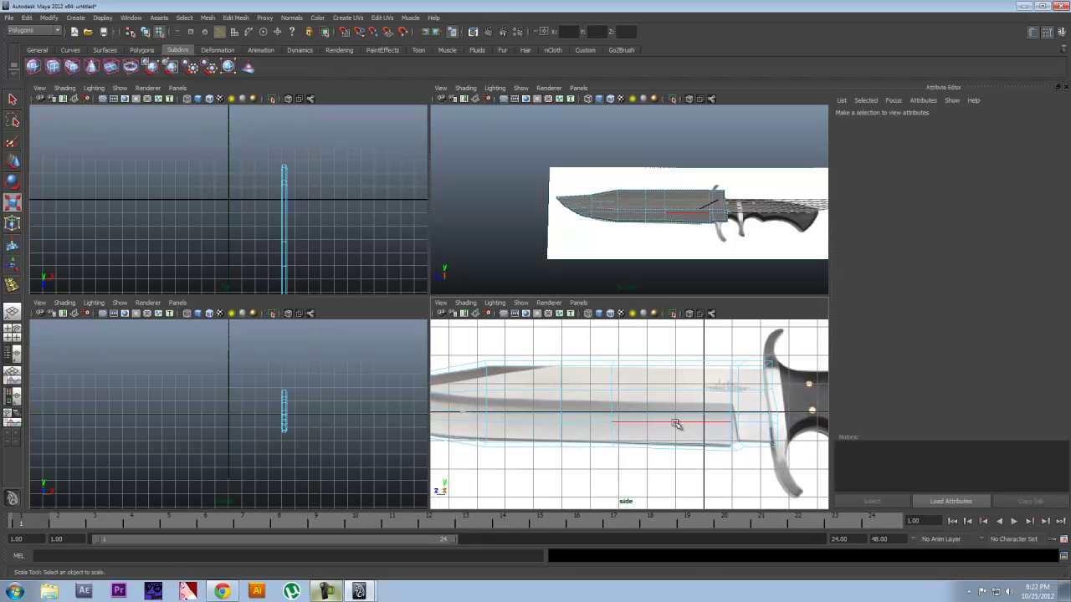
alt+middle_drag(477, 428, 610, 390)
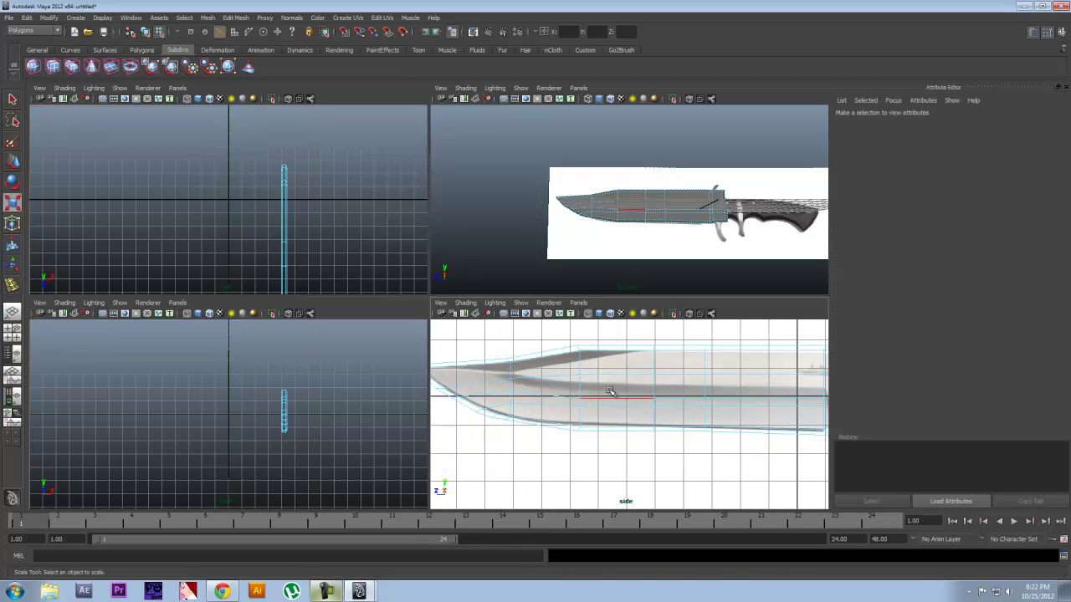
alt+middle_drag(552, 370, 602, 383)
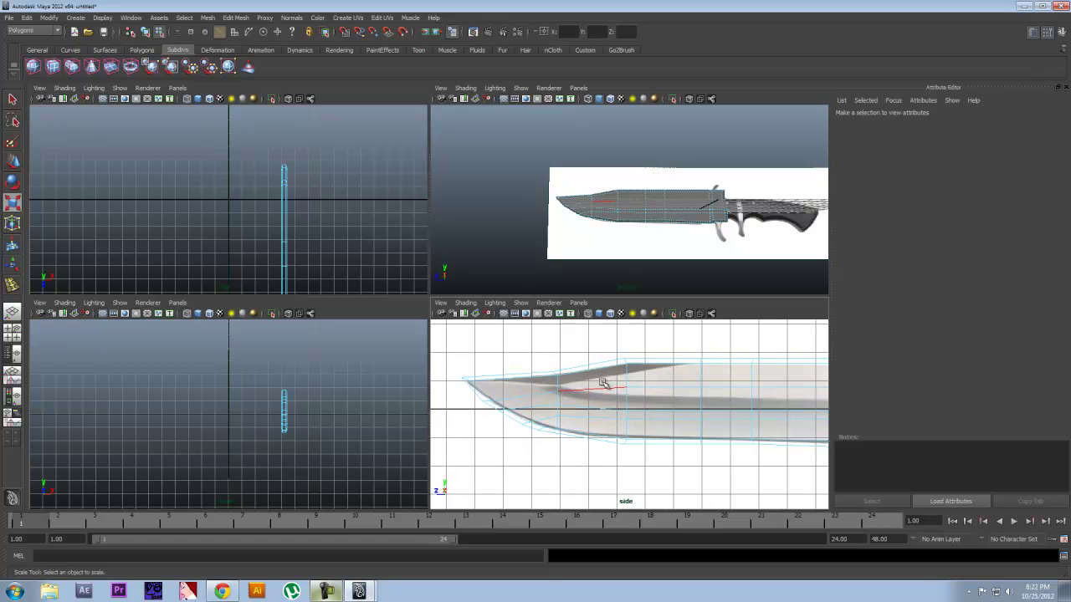
scroll(494, 390, up, 2)
scroll(502, 386, down, 3)
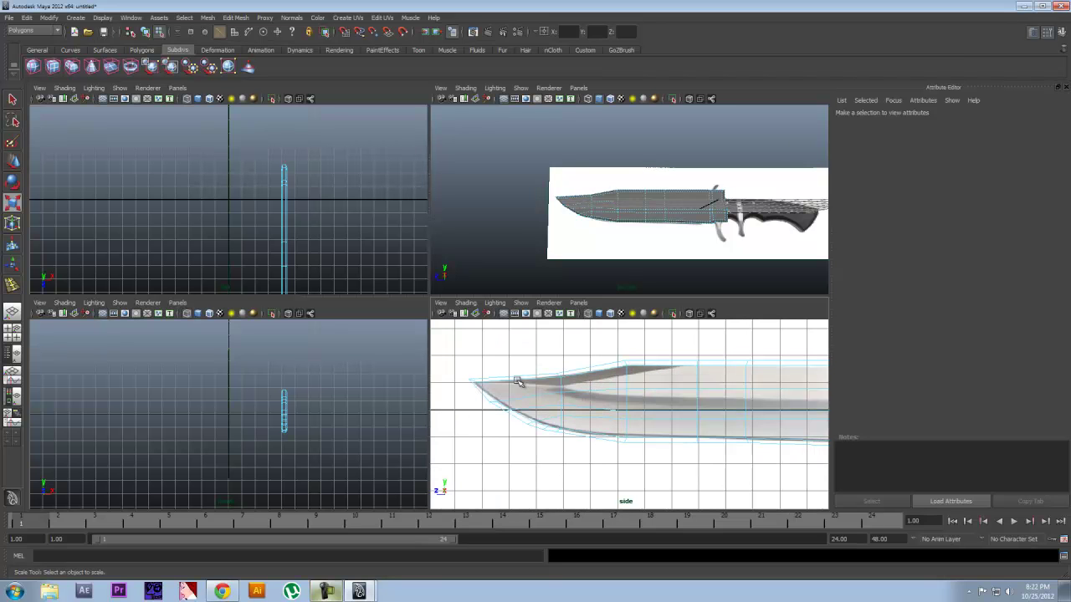
Step: Move the inner vertices behind the blade's tip back toward the front end of the groove in the reference image
key(F8)
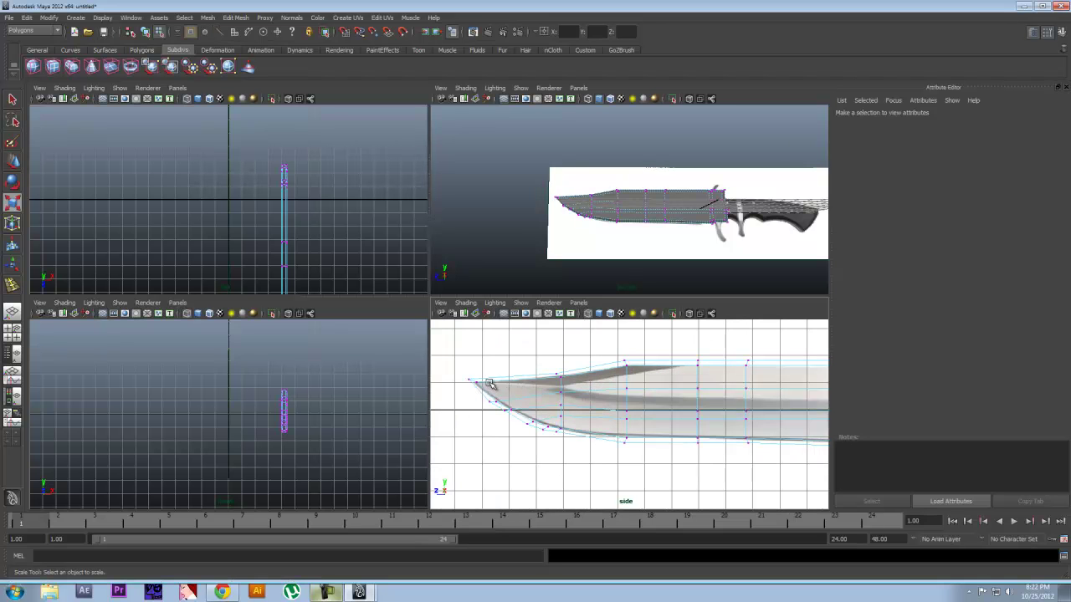
drag(472, 379, 552, 388)
key(w)
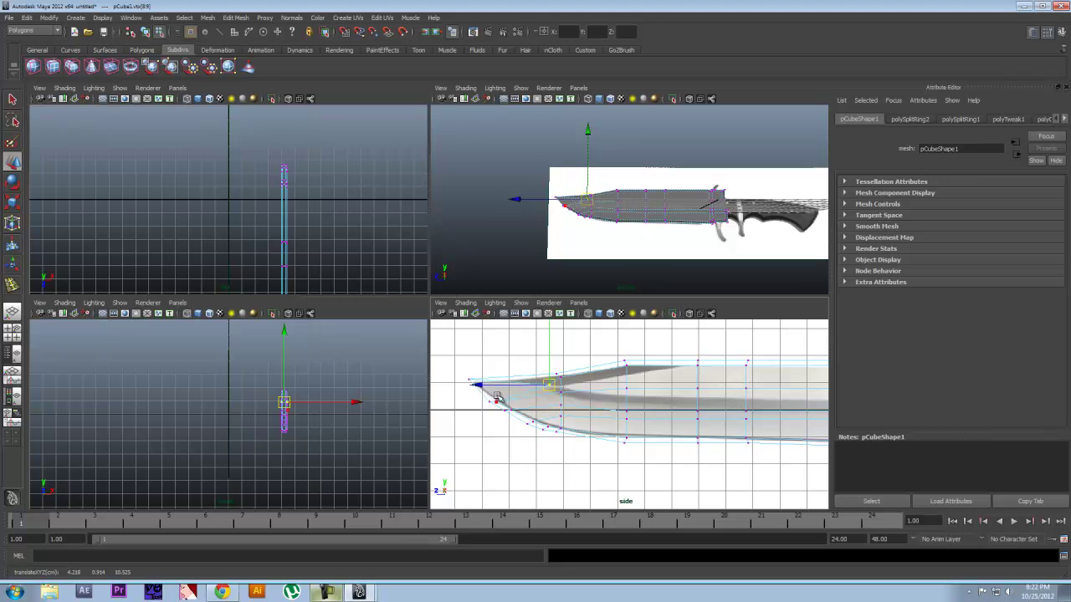
click(503, 407)
middle_drag(535, 419, 558, 426)
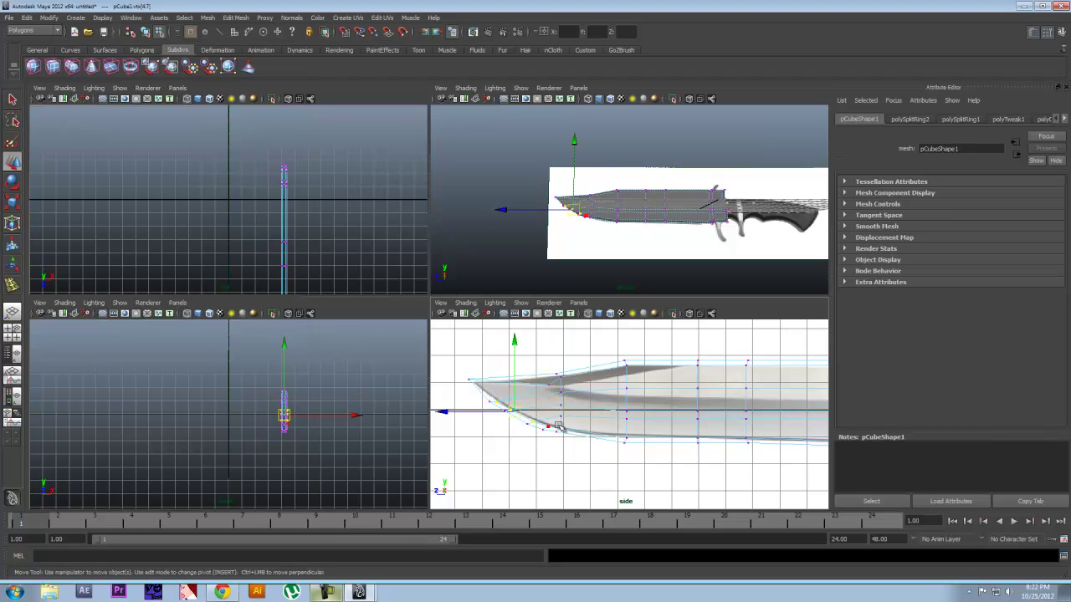
mouse_move(547, 423)
shift+mouse_down()
mouse_move(578, 437)
mouse_move(533, 411)
mouse_move(561, 406)
mouse_move(553, 413)
shift+mouse_up()
middle_drag(556, 415, 632, 386)
Step: Raise the inner vertex row along the middle of the blade to just above the dark groove line, as far as the ricasso
alt+middle_drag(715, 386, 673, 388)
click(655, 414)
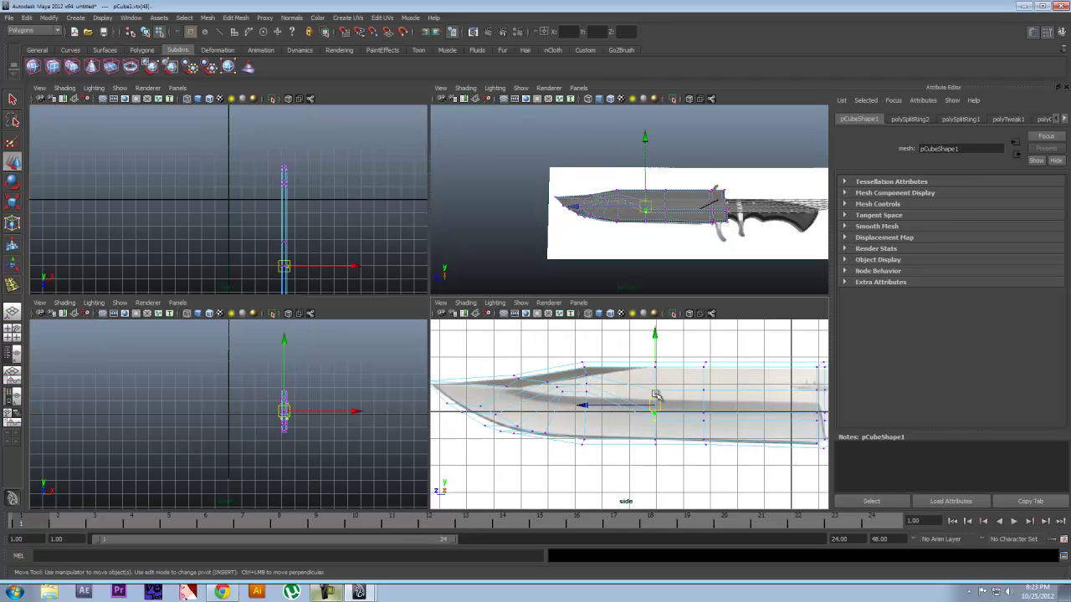
middle_drag(654, 395, 655, 388)
drag(720, 385, 697, 424)
alt+middle_drag(718, 405, 685, 407)
drag(673, 409, 670, 394)
drag(671, 393, 674, 395)
alt+middle_drag(737, 394, 698, 395)
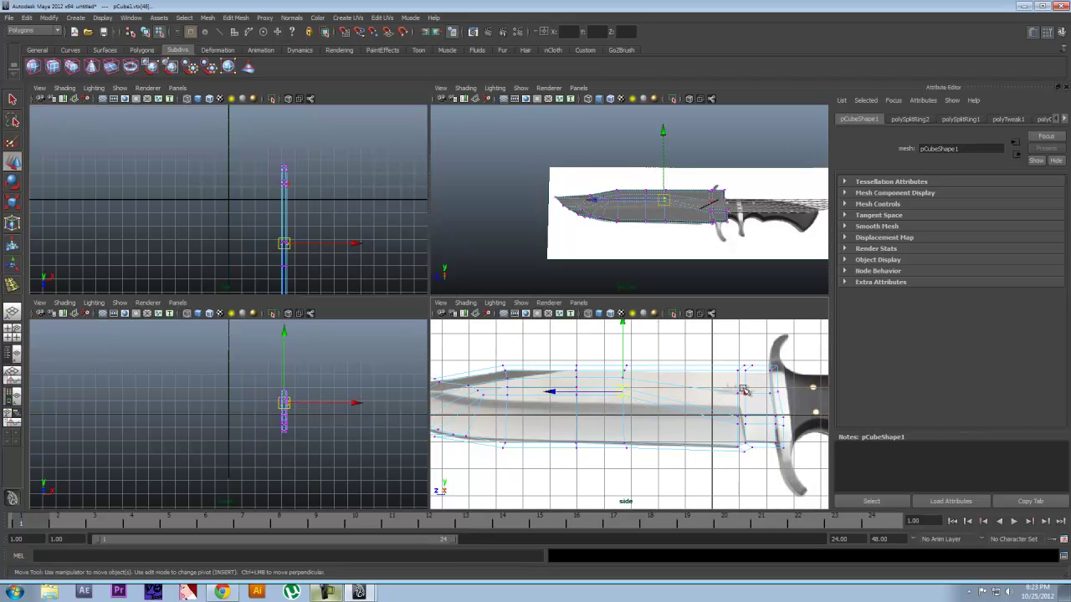
mouse_move(733, 408)
mouse_down()
mouse_move(724, 427)
mouse_move(740, 391)
mouse_up()
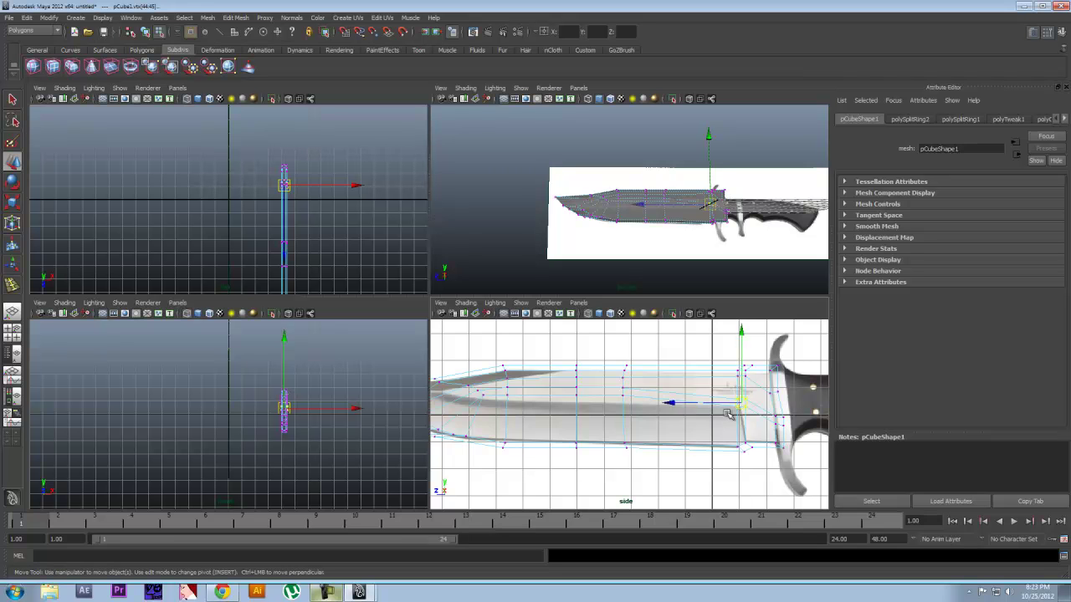
Step: Adjust the inner vertex behind the tip at the front end of the groove line
alt+middle_drag(679, 434, 745, 415)
scroll(533, 414, up, 2)
alt+middle_drag(533, 413, 578, 409)
scroll(531, 416, up, 2)
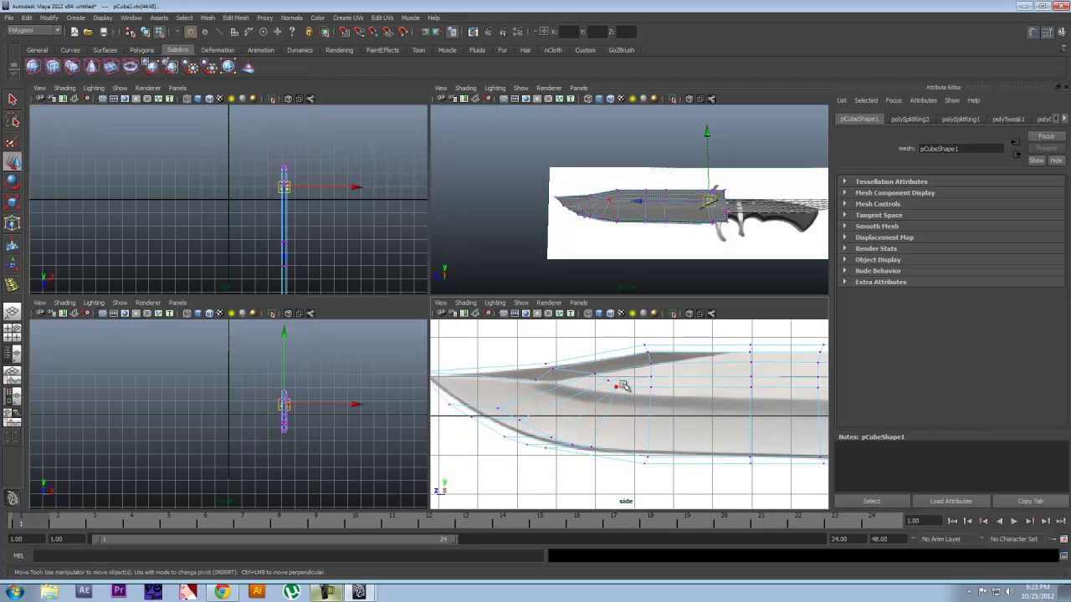
drag(590, 384, 613, 381)
Step: Inspect the blade's lower edge in perspective and compare the vertex rows with the reference in the side view
click(643, 222)
scroll(593, 236, up, 5)
alt+middle_drag(591, 240, 619, 206)
alt+drag(624, 209, 601, 188)
alt+drag(684, 171, 641, 223)
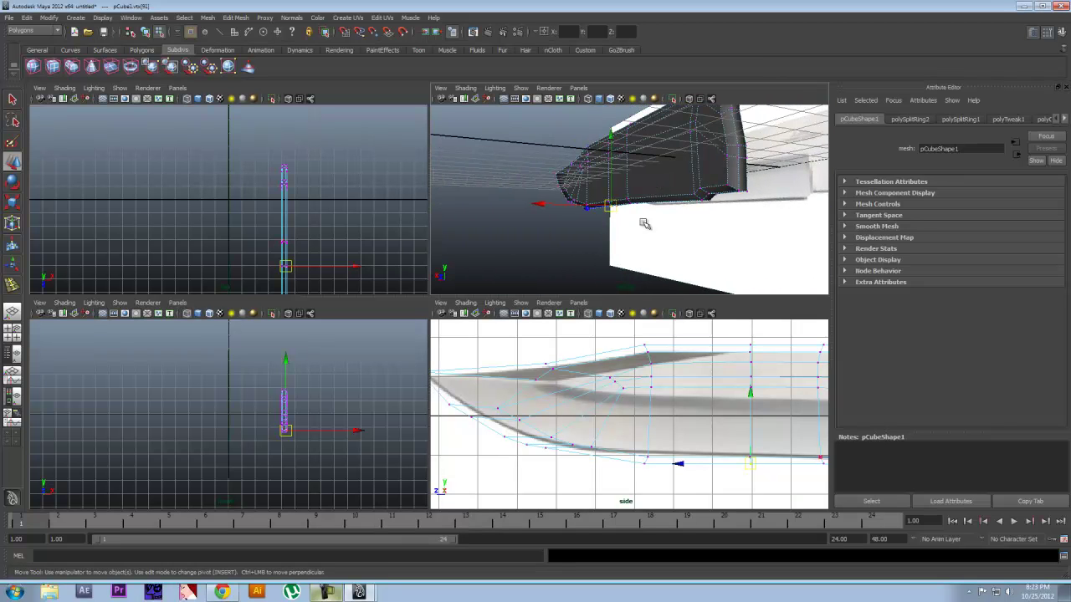
alt+middle_drag(551, 383, 568, 376)
mouse_move(725, 389)
alt+middle_down()
mouse_move(672, 386)
mouse_move(695, 377)
mouse_move(679, 379)
mouse_move(699, 394)
alt+middle_up()
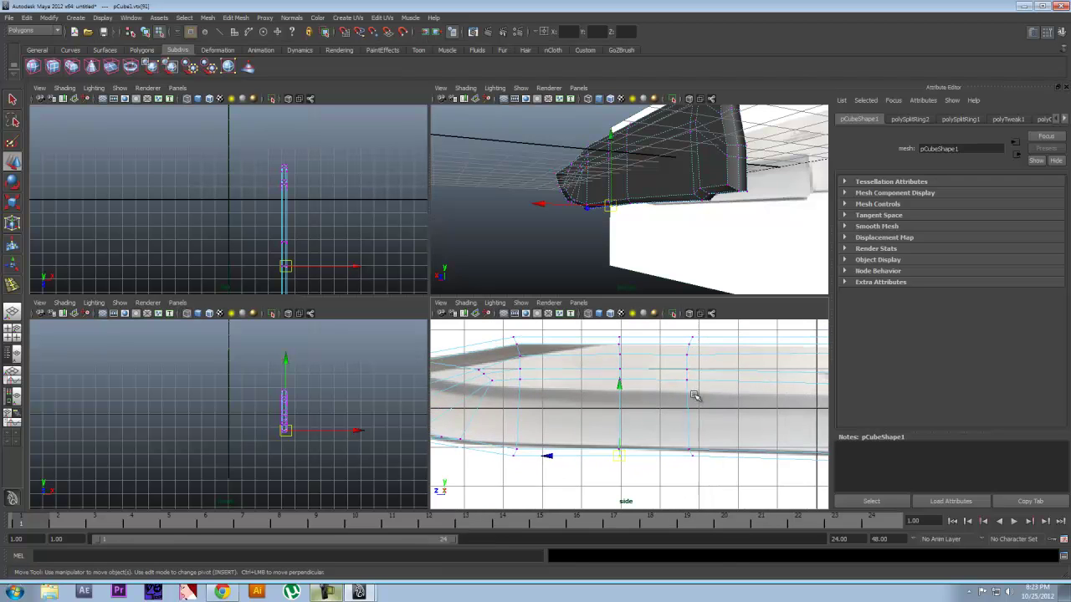
mouse_move(788, 396)
alt+middle_down()
mouse_move(685, 402)
mouse_move(769, 397)
alt+middle_up()
alt+middle_drag(630, 415, 741, 410)
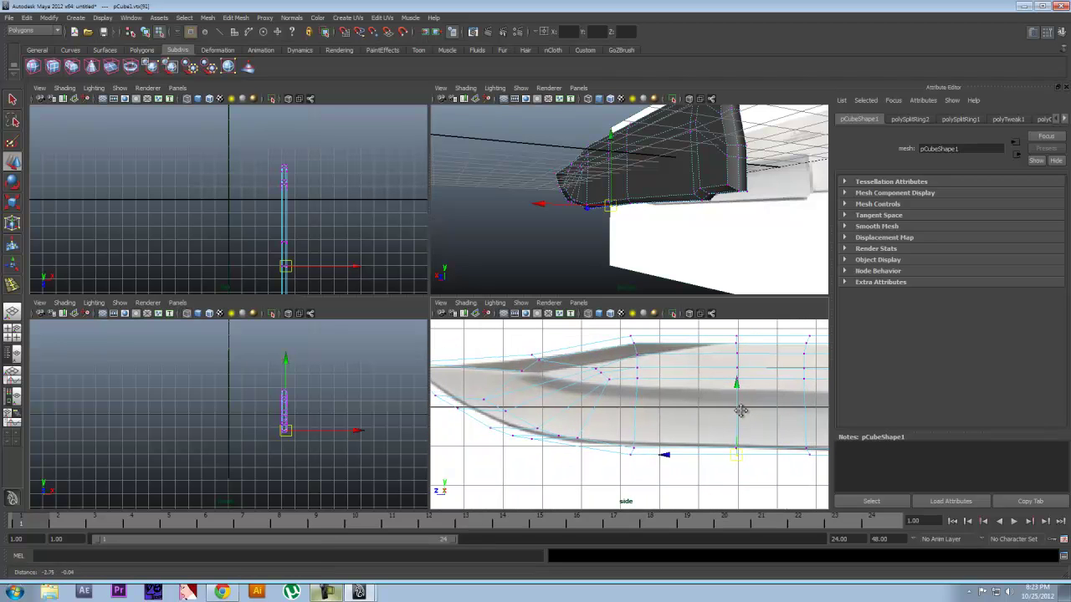
Step: Raise the lower inner vertices behind the blade's tip onto the dark groove line in the side view
click(488, 404)
drag(488, 404, 568, 383)
click(540, 431)
drag(541, 431, 582, 385)
drag(596, 422, 613, 390)
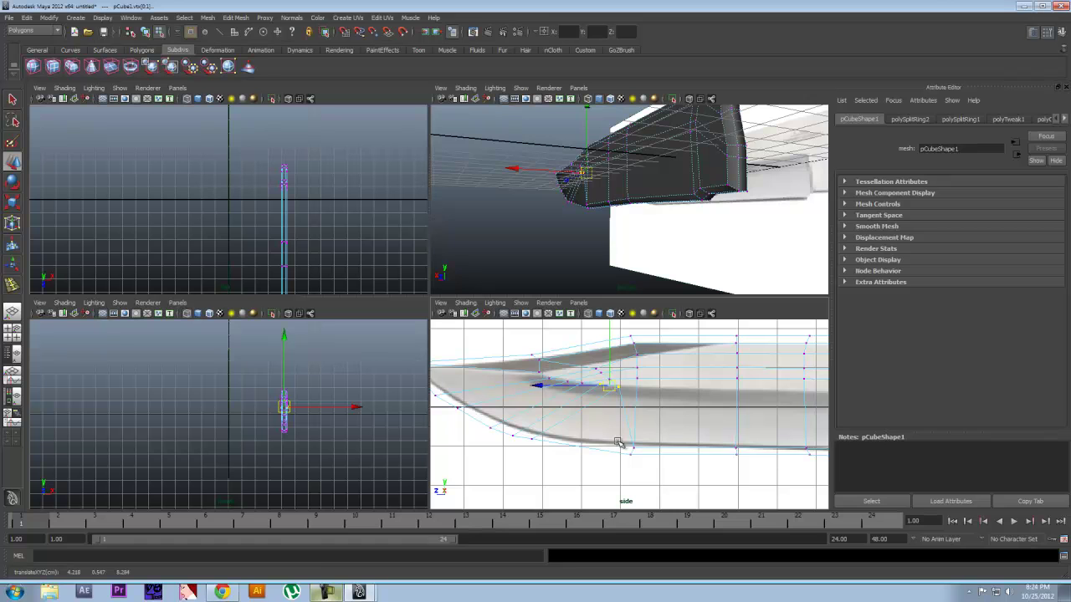
Step: Fine-tune the rearmost raised vertex on the groove line and raise the adjacent column's lower inner vertices onto the same line
click(626, 452)
click(618, 388)
drag(619, 387, 615, 406)
key(ctrl+z)
alt+drag(608, 213, 692, 237)
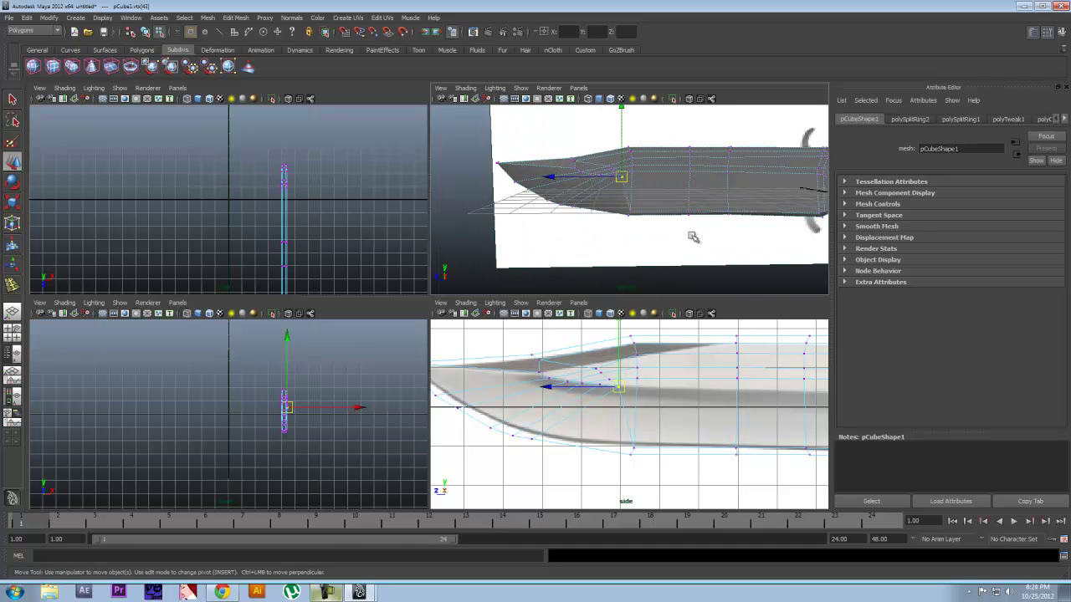
drag(626, 397, 626, 383)
click(615, 451)
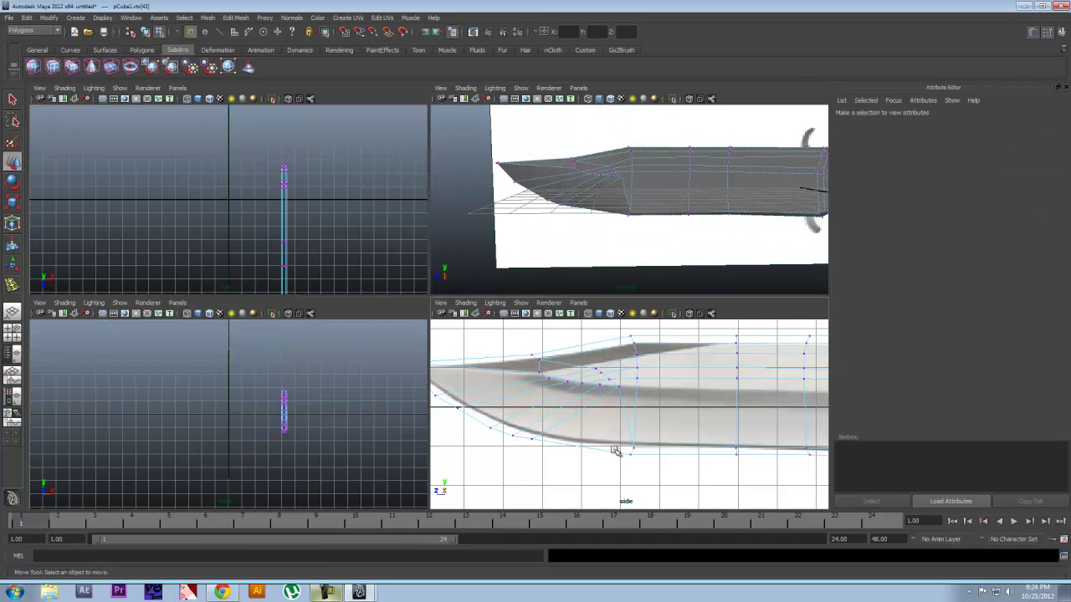
click(621, 392)
drag(625, 384, 617, 389)
drag(651, 432, 638, 386)
Step: Raise the lower inner vertices of the two mid-blade columns and the column before the ricasso onto the groove line
alt+middle_drag(649, 443, 590, 444)
alt+middle_drag(770, 439, 717, 437)
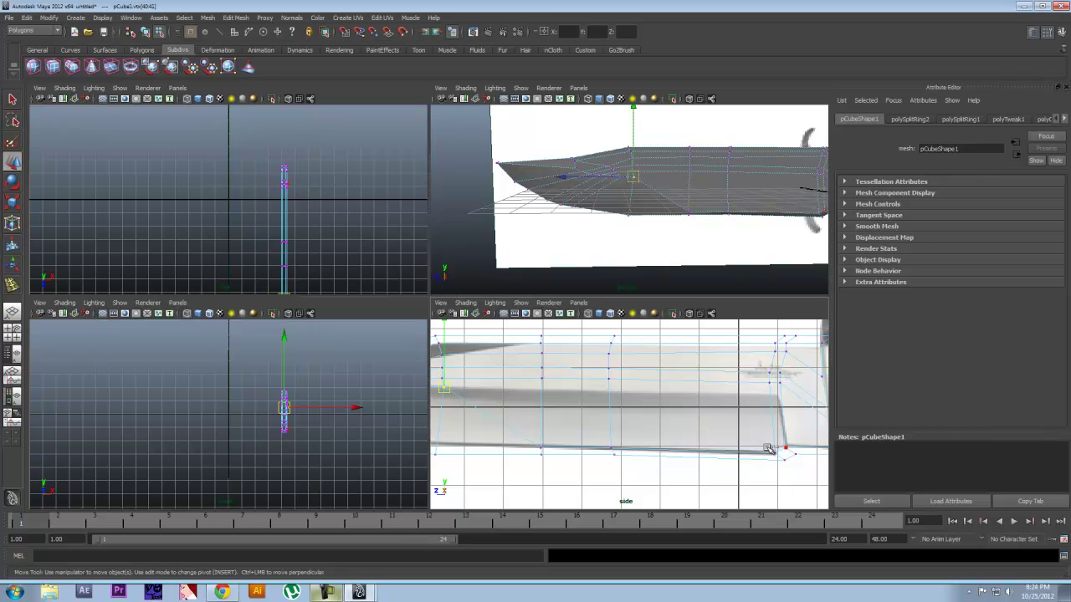
drag(545, 451, 530, 444)
drag(740, 459, 522, 452)
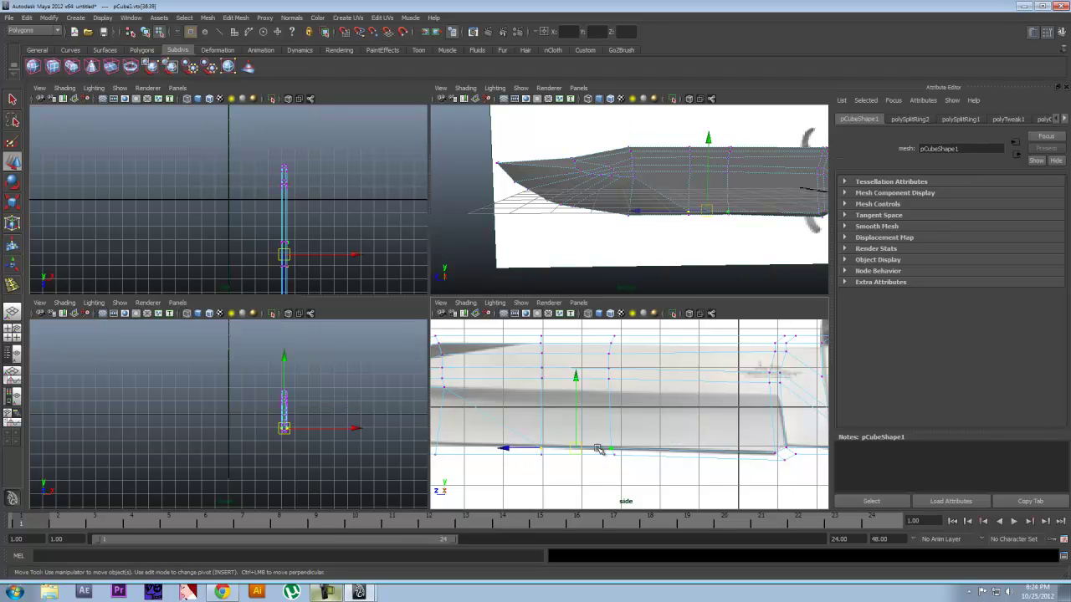
drag(579, 429, 583, 376)
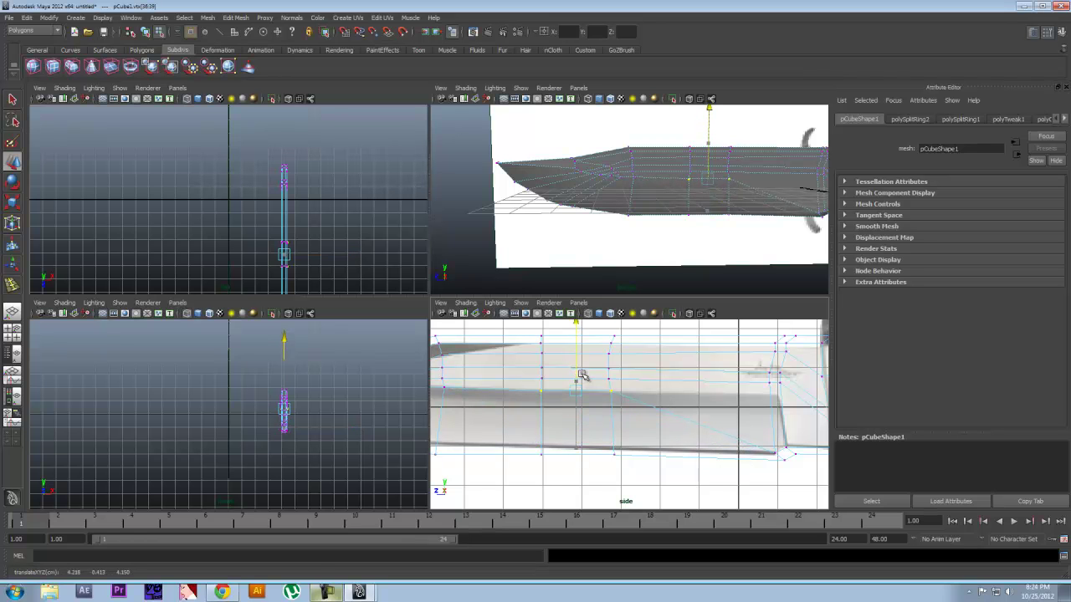
drag(764, 442, 781, 457)
drag(775, 436, 770, 380)
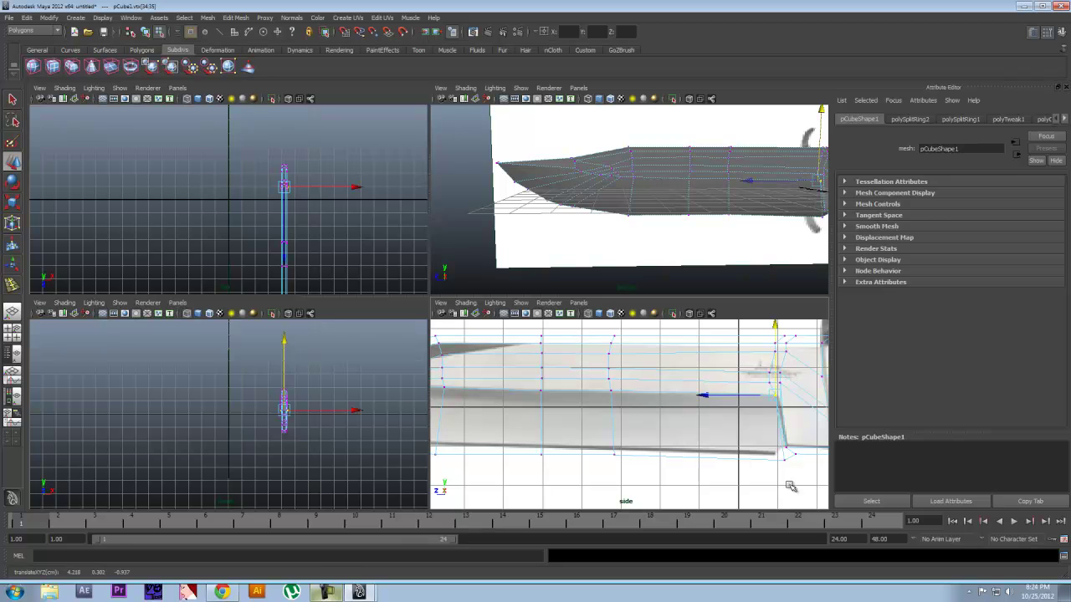
Step: Move the remaining lower inner vertices at the ricasso up to the groove's rear corner, just behind the neighbouring column
drag(793, 441, 780, 455)
click(788, 425)
key(ctrl+z)
drag(786, 417, 760, 398)
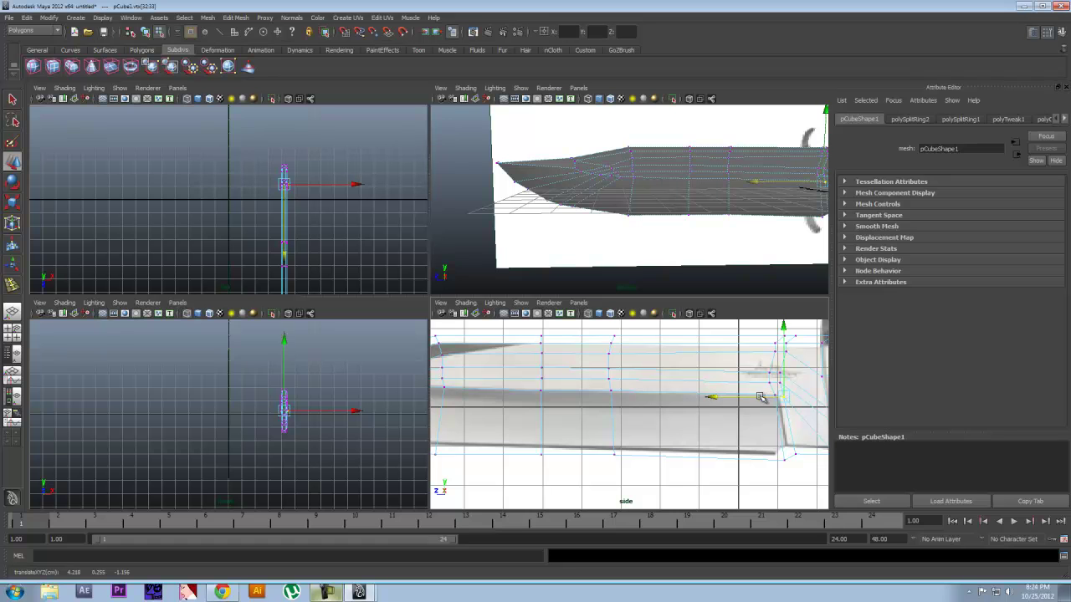
click(783, 456)
Step: Adjust the inner vertices below the blade's top edge to follow the lower border of the dark bevel
alt+drag(759, 228, 762, 261)
alt+middle_drag(549, 419, 685, 423)
alt+middle_drag(531, 385, 557, 396)
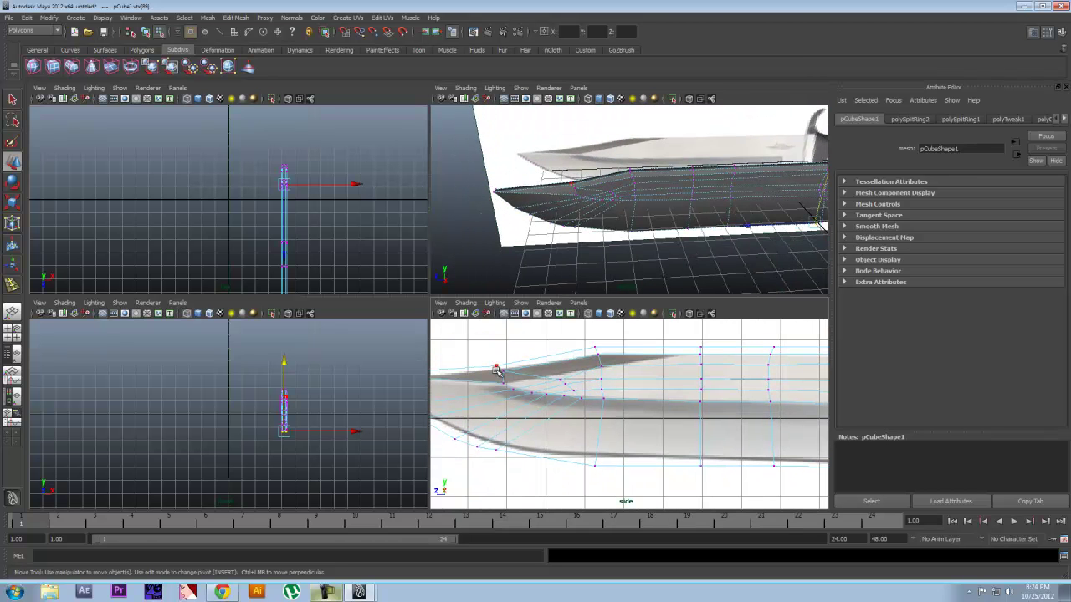
drag(502, 370, 507, 377)
drag(505, 375, 525, 378)
click(610, 353)
middle_drag(610, 352, 611, 366)
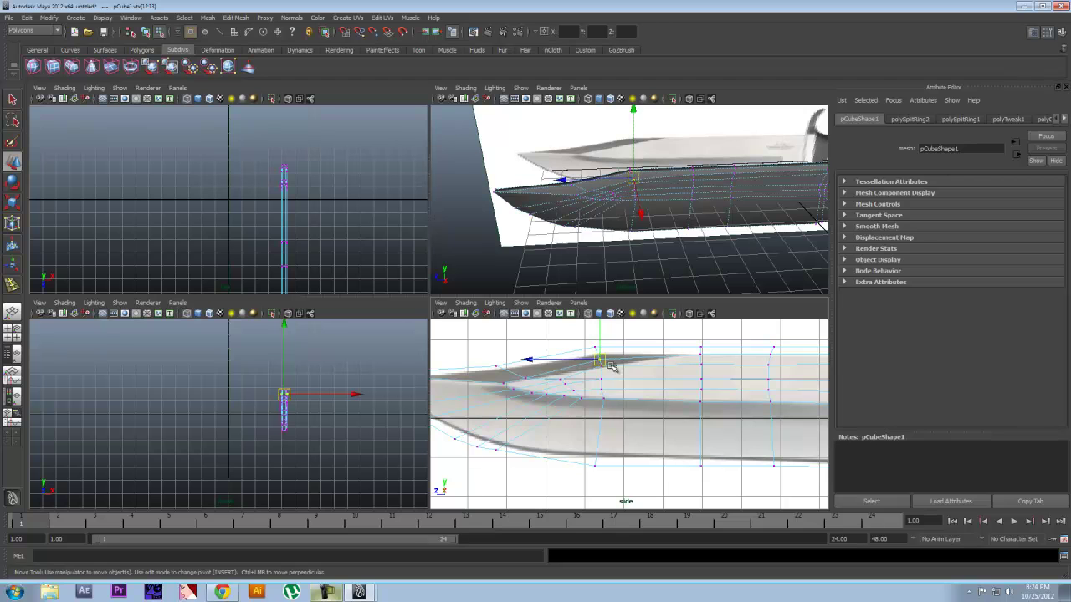
drag(597, 377, 595, 364)
drag(600, 360, 602, 364)
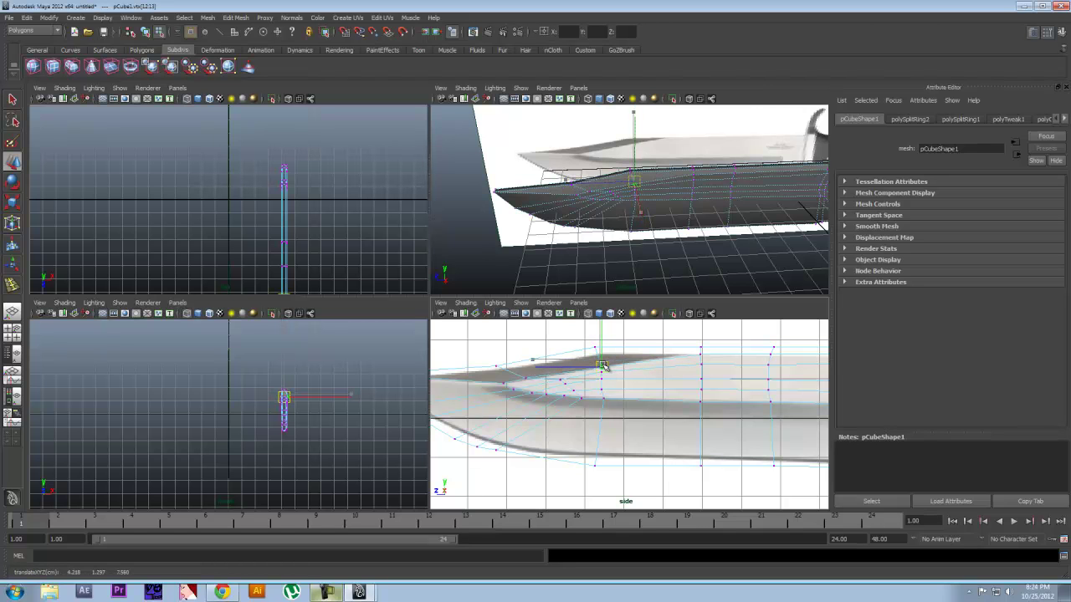
Step: Align the blade's front top-edge vertices and its tip with the outline of the reference knife
alt+middle_drag(701, 354, 588, 372)
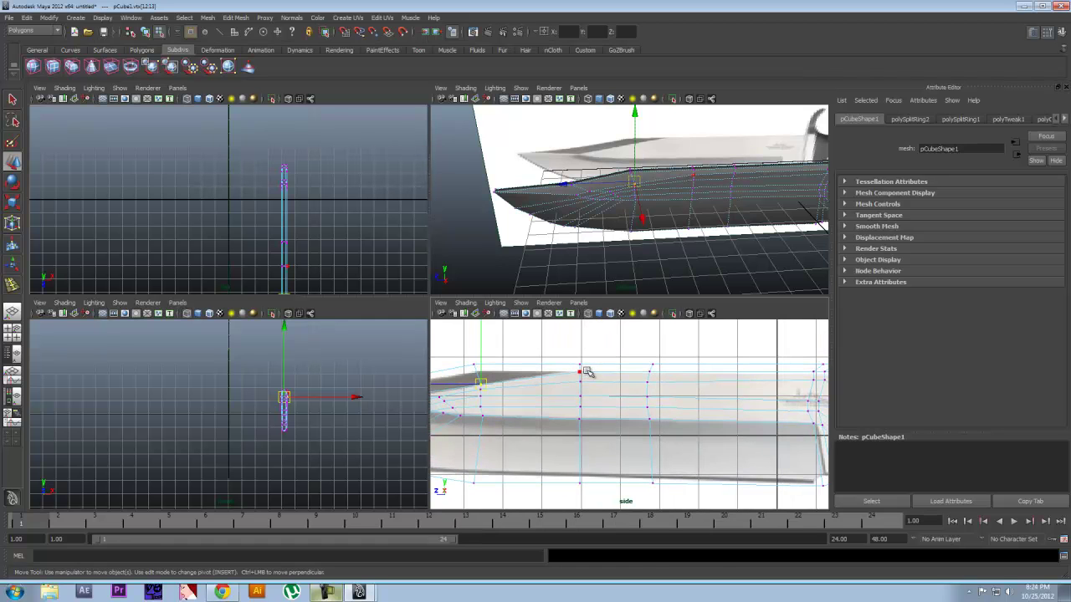
alt+middle_drag(478, 376, 600, 377)
drag(632, 356, 600, 372)
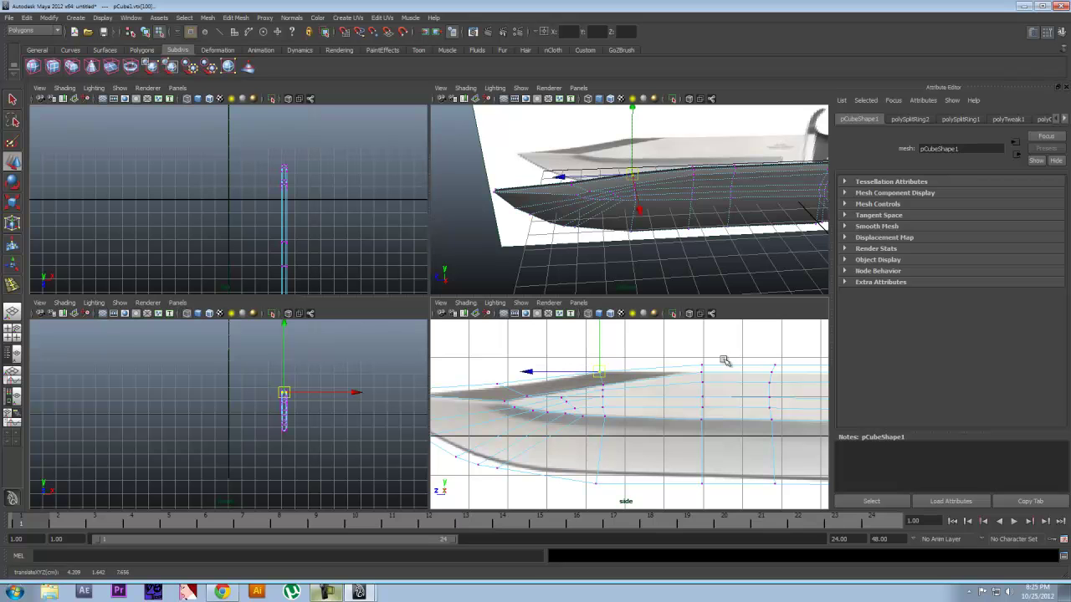
click(697, 369)
click(500, 385)
drag(500, 385, 500, 388)
alt+middle_drag(539, 361, 624, 354)
drag(462, 390, 464, 392)
drag(456, 385, 463, 390)
click(536, 447)
Step: Raise the blade's lower-edge vertices from the tip to the ricasso onto the cutting edge of the reference
alt+middle_drag(536, 449, 522, 403)
scroll(521, 404, down, 3)
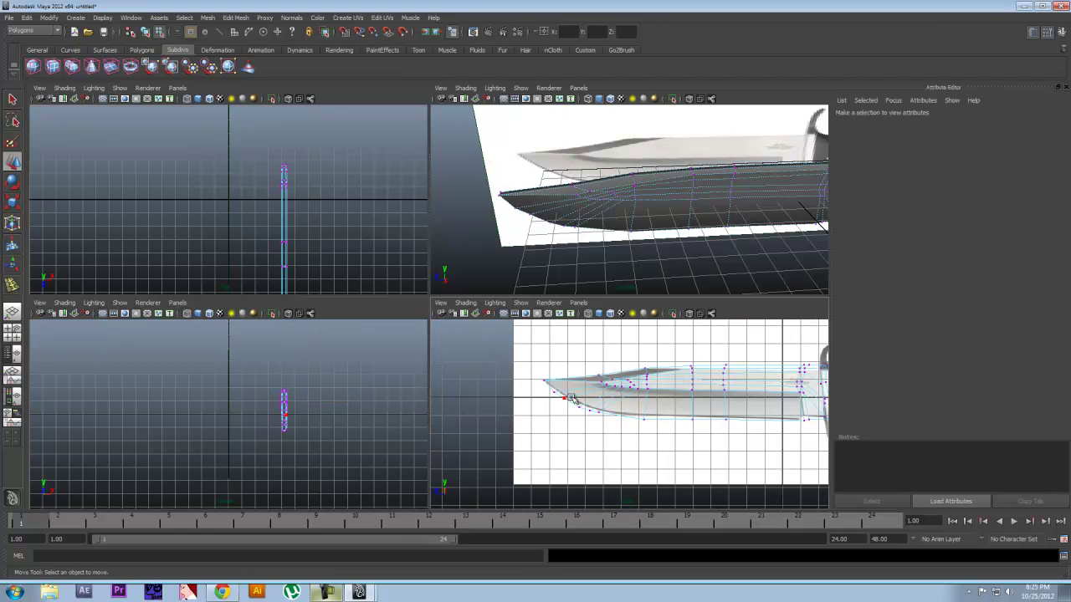
drag(593, 424, 594, 426)
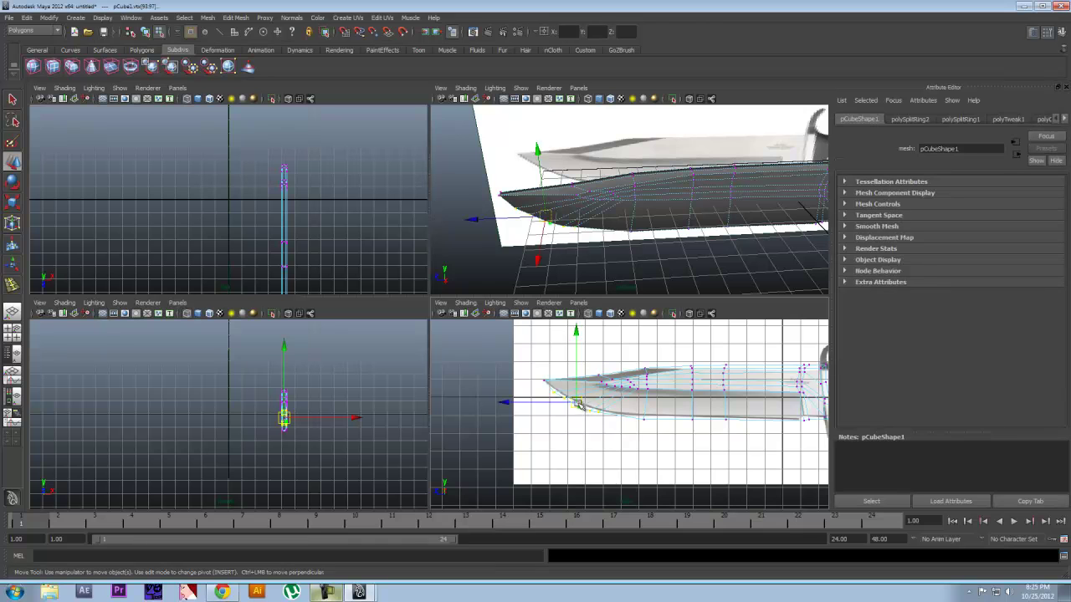
alt+middle_drag(776, 449, 720, 446)
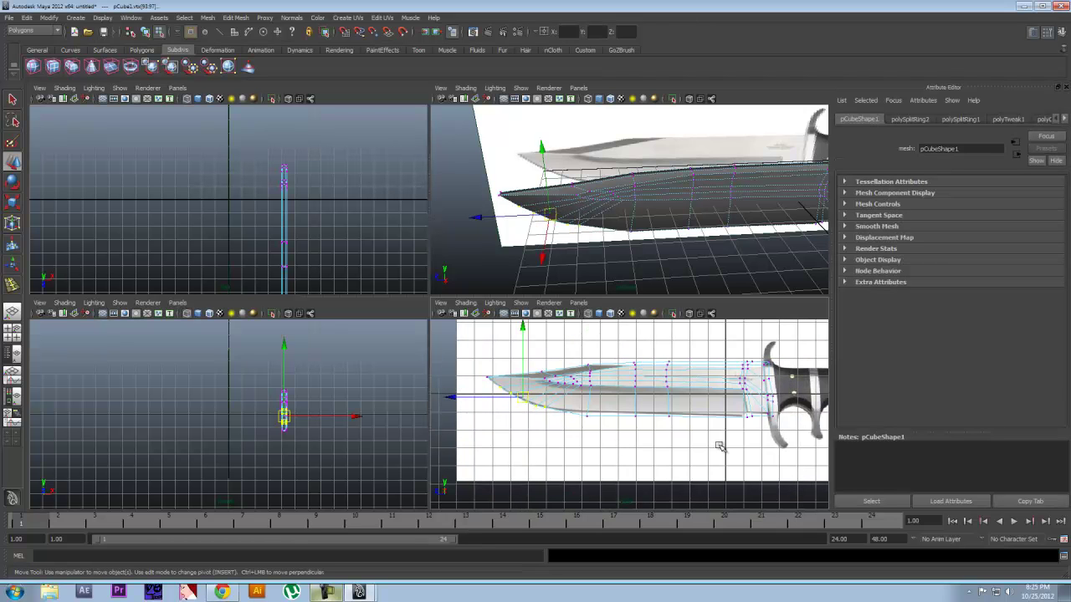
drag(750, 433, 580, 413)
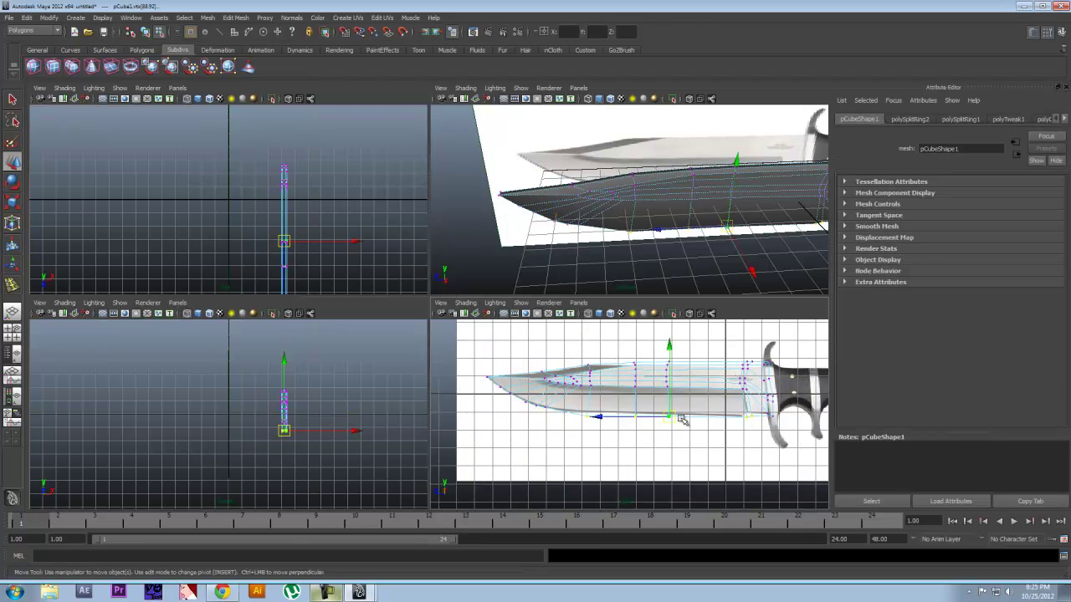
click(680, 439)
Step: Insert an edge loop lengthwise around the blade along the middle of its thickness
alt+drag(669, 210, 694, 196)
scroll(693, 196, down, 3)
mouse_move(693, 196)
alt+middle_down()
mouse_move(710, 196)
mouse_move(695, 201)
alt+middle_up()
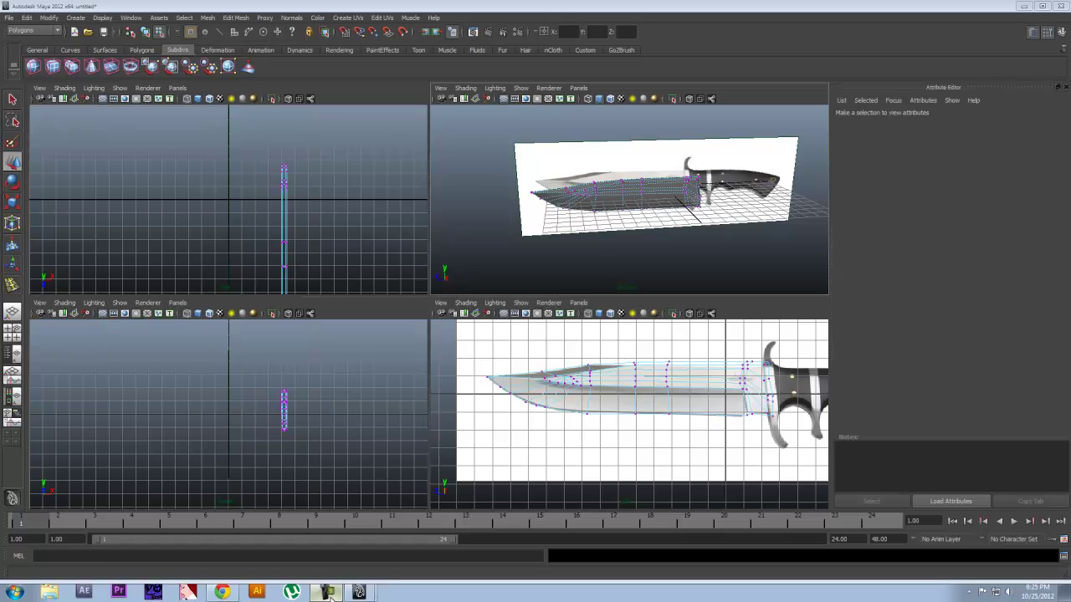
alt+drag(521, 246, 592, 226)
scroll(600, 189, up, 5)
alt+drag(600, 189, 659, 207)
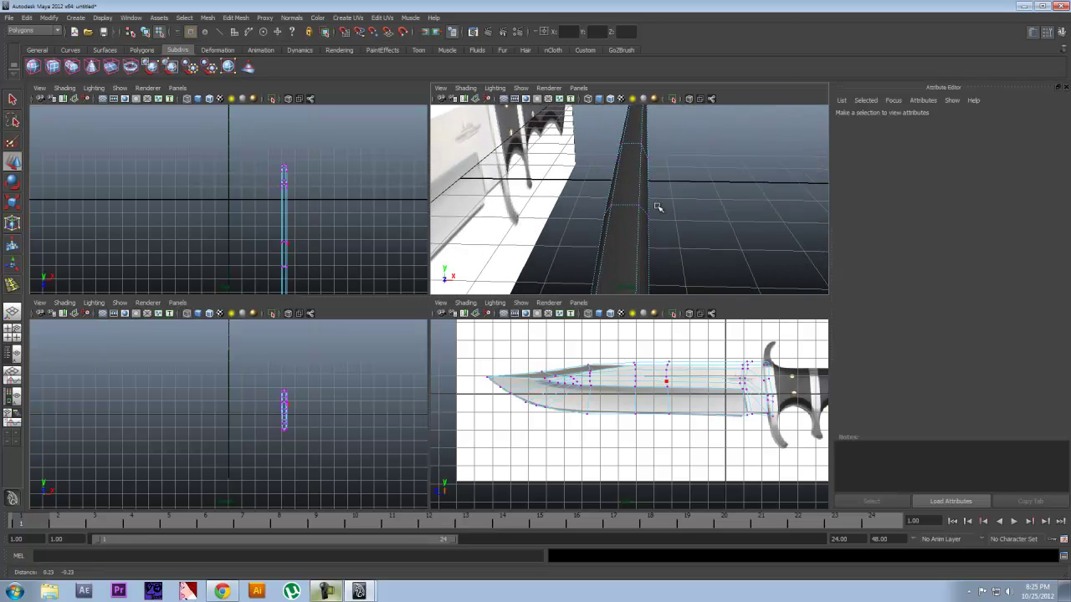
click(242, 20)
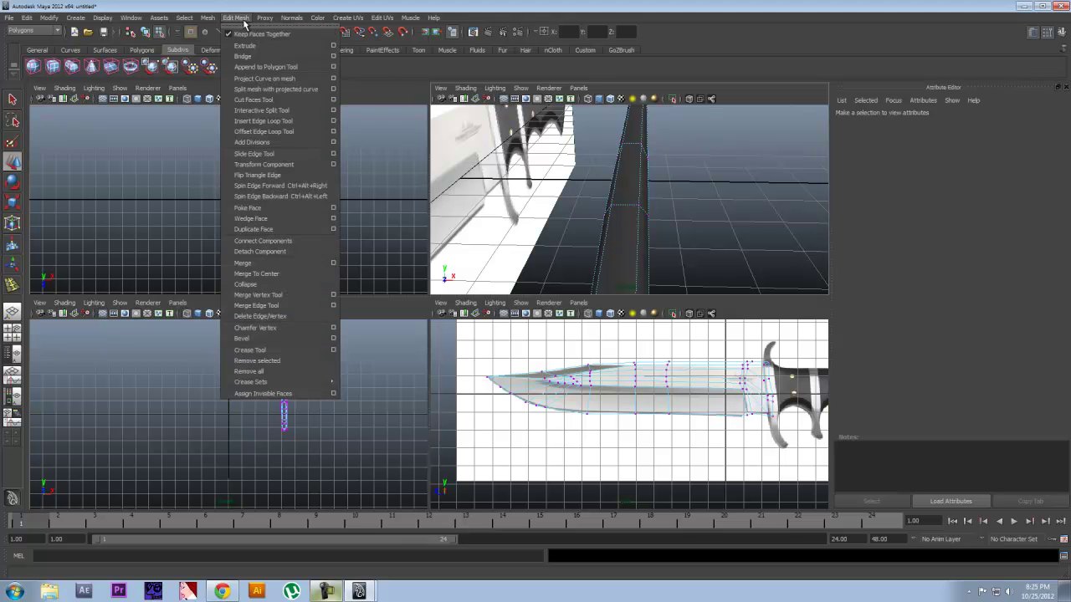
click(262, 121)
click(628, 209)
alt+drag(628, 209, 669, 171)
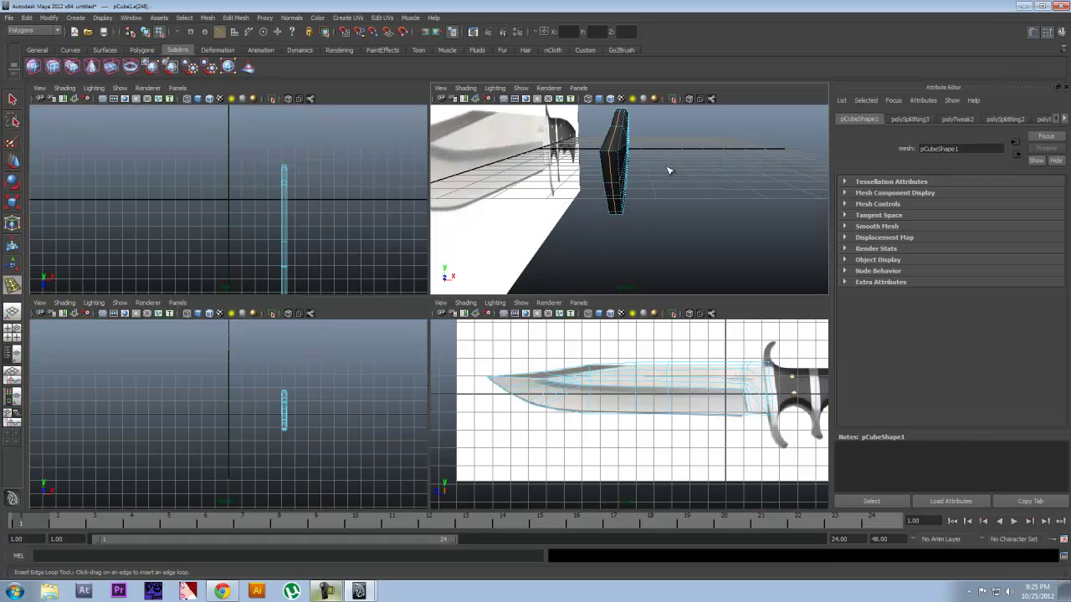
scroll(568, 395, up, 4)
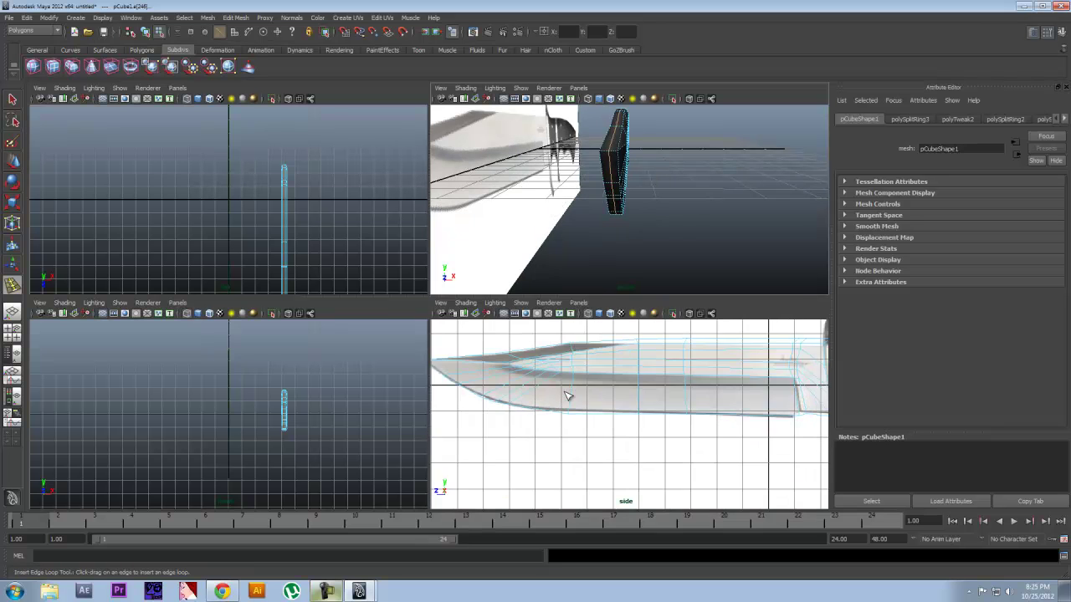
scroll(569, 395, down, 3)
scroll(536, 401, up, 3)
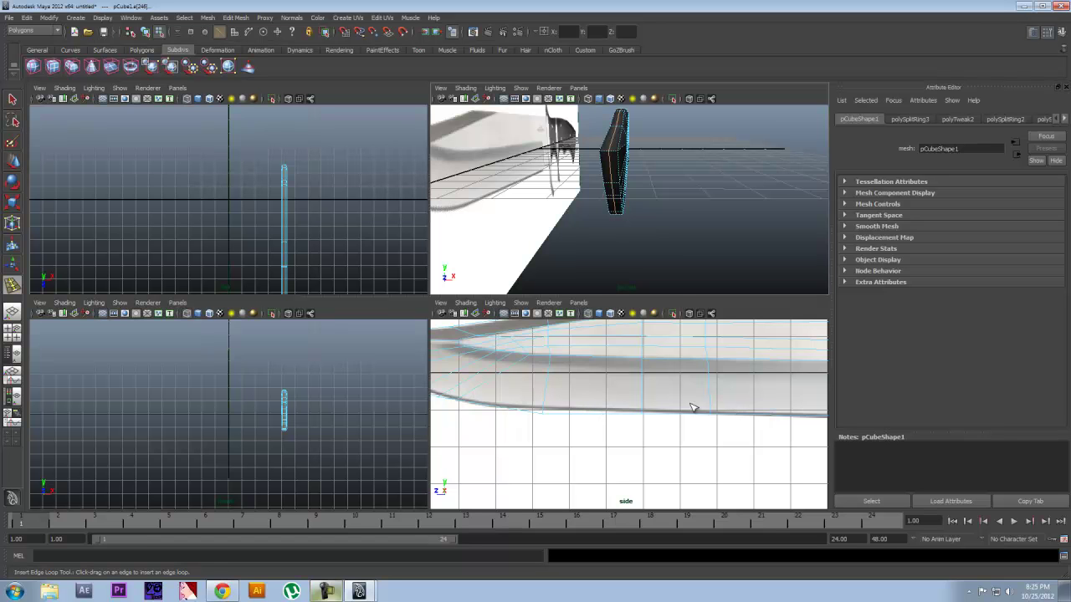
Step: Select the middle edges along the blade's underside up to the tip and move them down to form a sharp cutting edge
alt+drag(646, 200, 566, 175)
key(q)
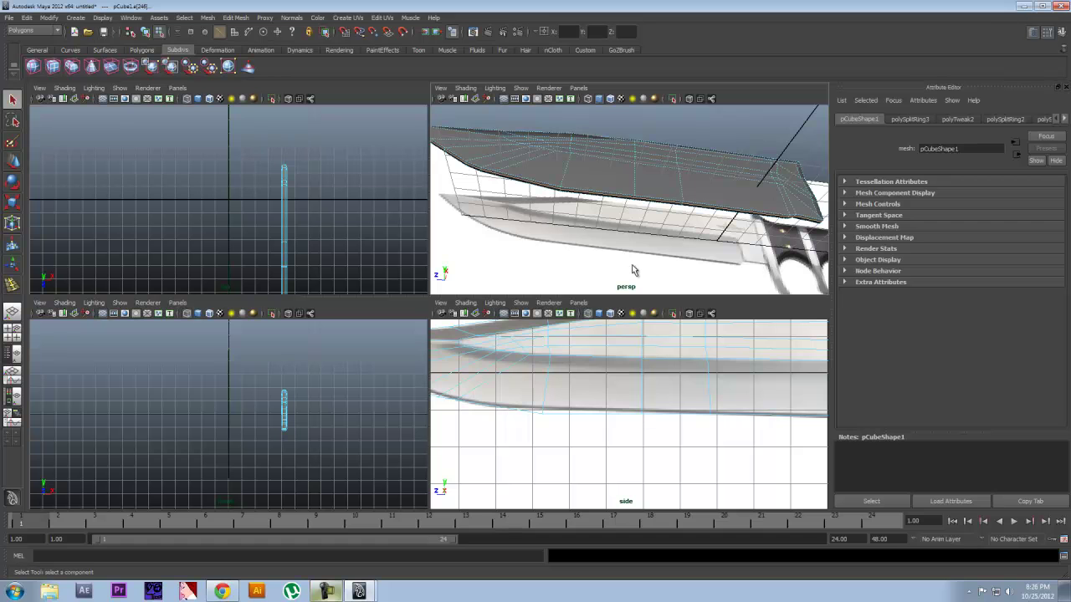
click(614, 148)
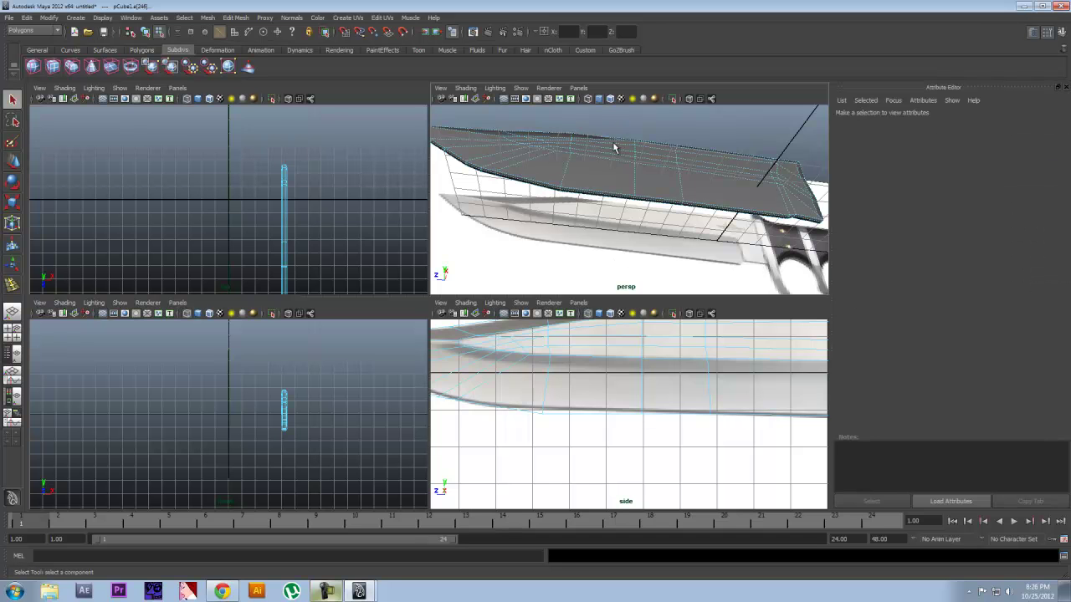
click(606, 200)
alt+drag(606, 200, 658, 228)
alt+drag(724, 194, 648, 224)
scroll(665, 220, up, 5)
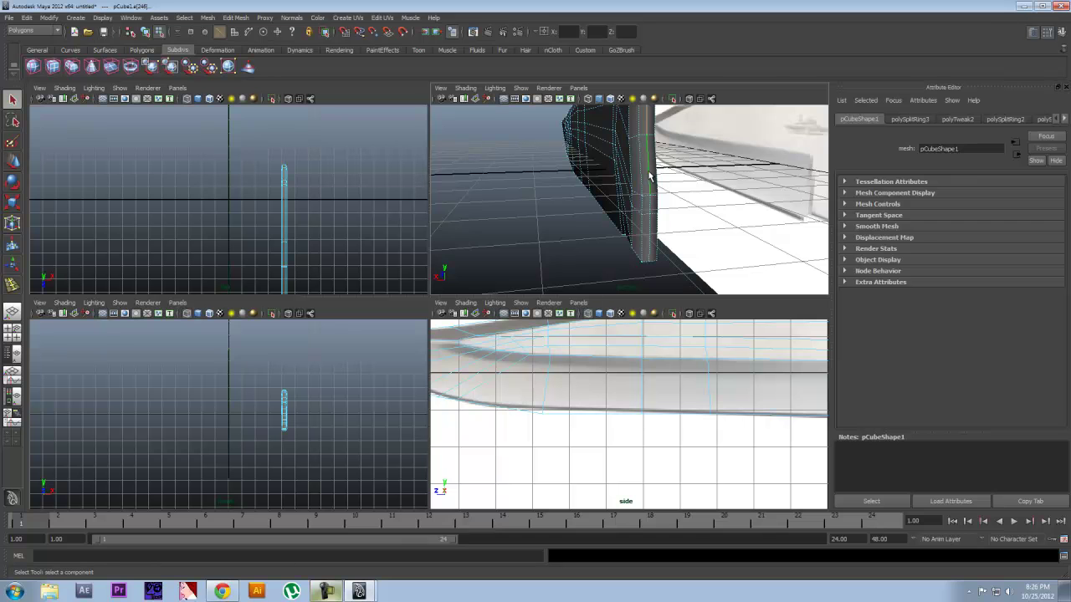
alt+drag(647, 126, 594, 198)
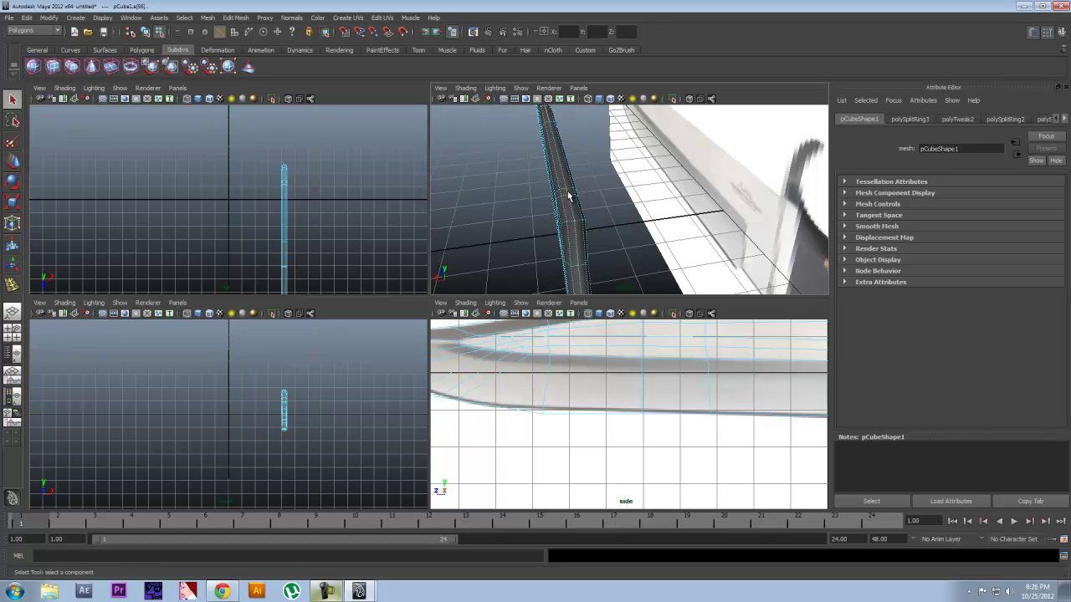
alt+drag(591, 192, 601, 259)
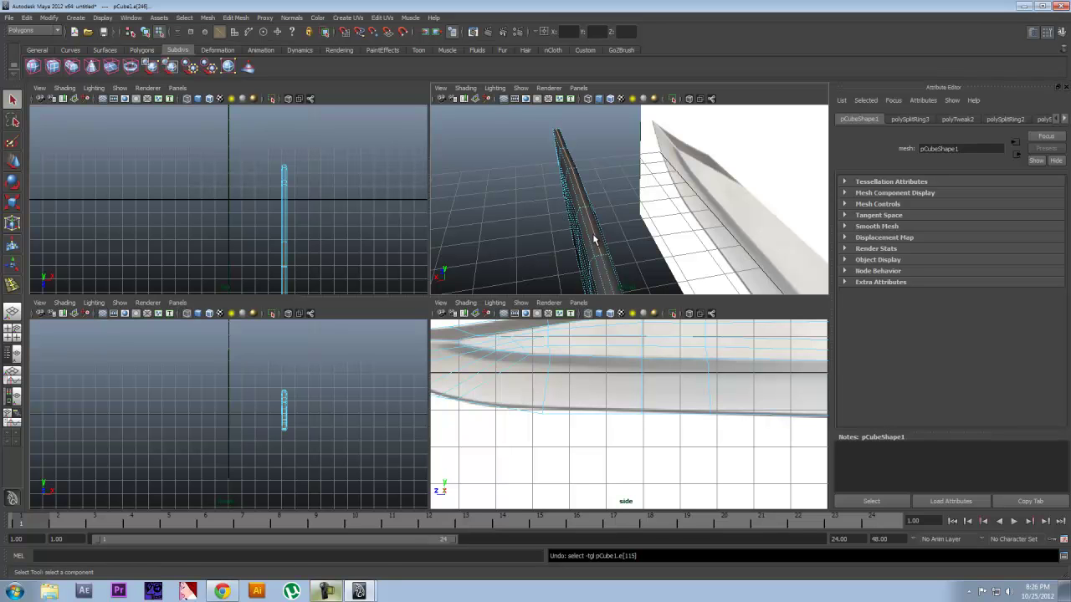
shift+click(595, 240)
mouse_move(581, 198)
alt+mouse_down()
mouse_move(591, 220)
mouse_move(580, 219)
alt+mouse_up()
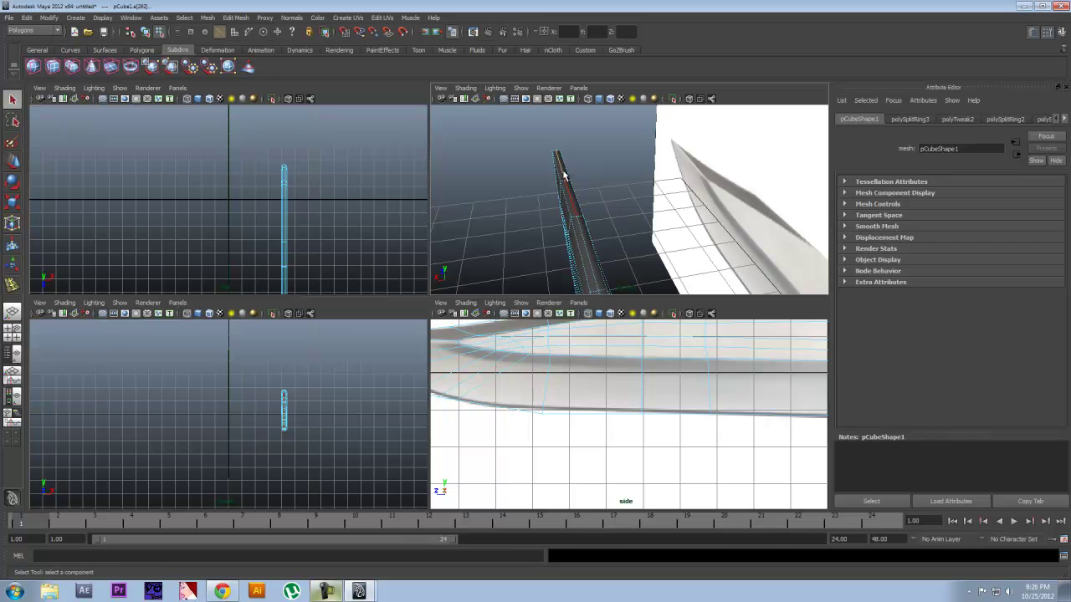
alt+drag(595, 194, 667, 172)
alt+drag(632, 213, 608, 235)
key(w)
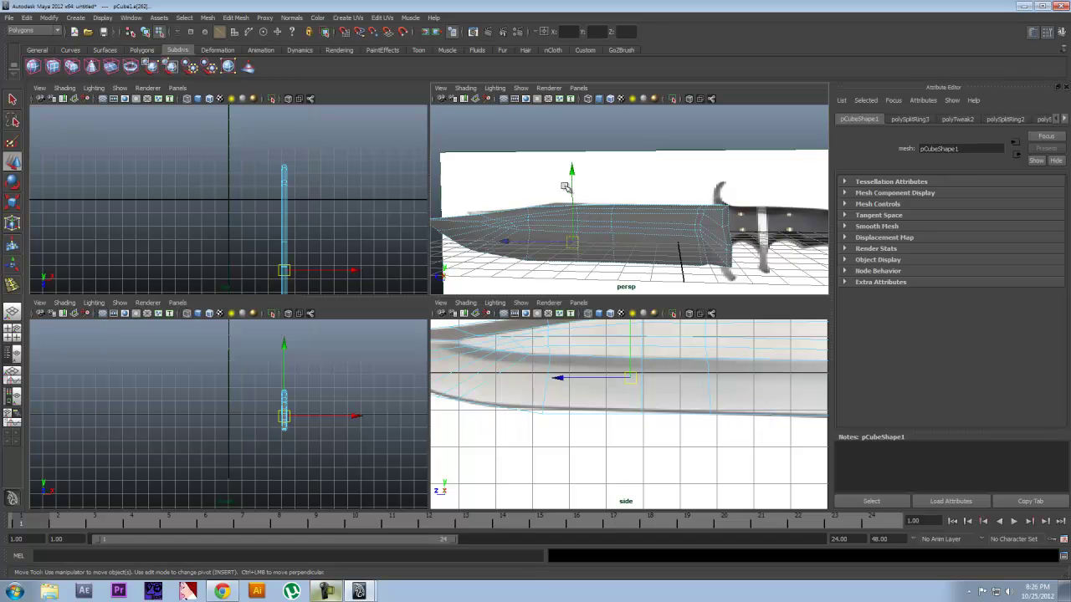
drag(572, 174, 573, 181)
alt+drag(502, 251, 691, 232)
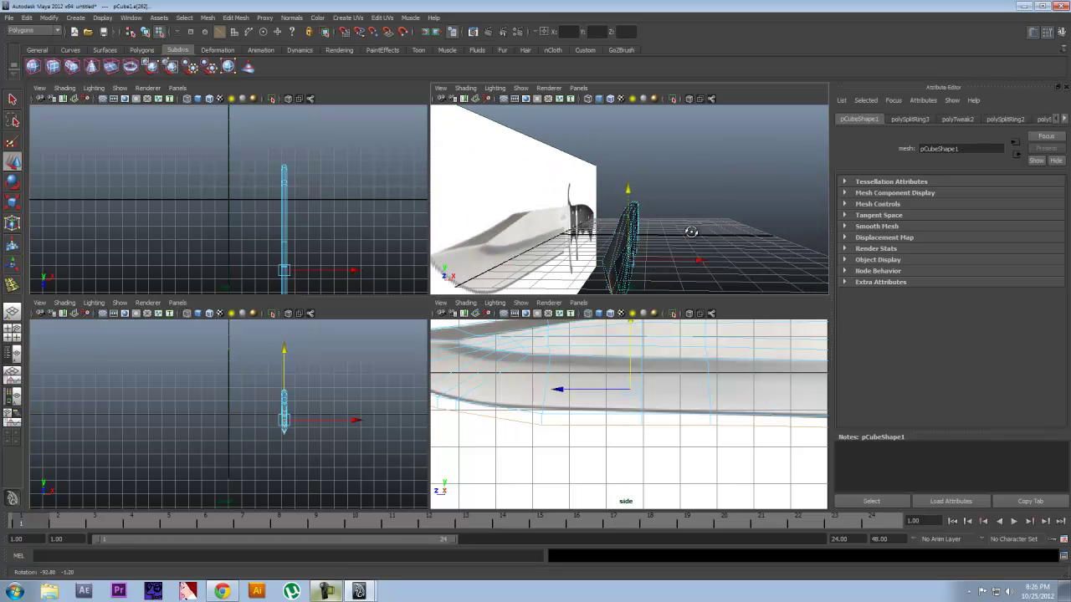
alt+drag(672, 268, 669, 205)
click(773, 228)
Step: Move the middle vertex at the blade's tip up to tip level and slightly forward of the reference point
key(F9)
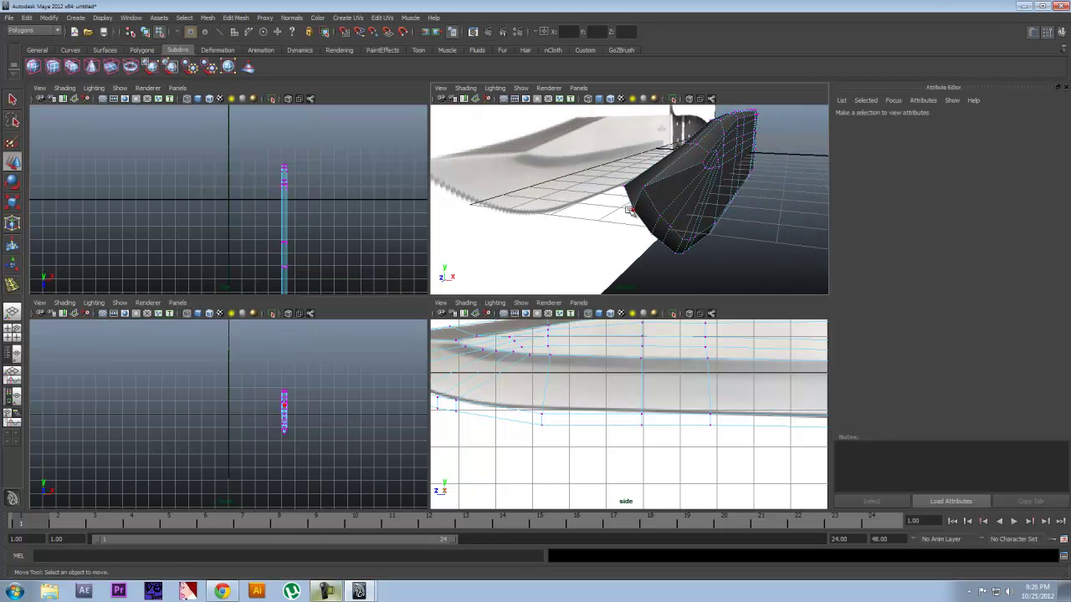
click(631, 209)
alt+middle_drag(491, 405, 684, 424)
drag(531, 335, 533, 325)
middle_drag(536, 326, 537, 324)
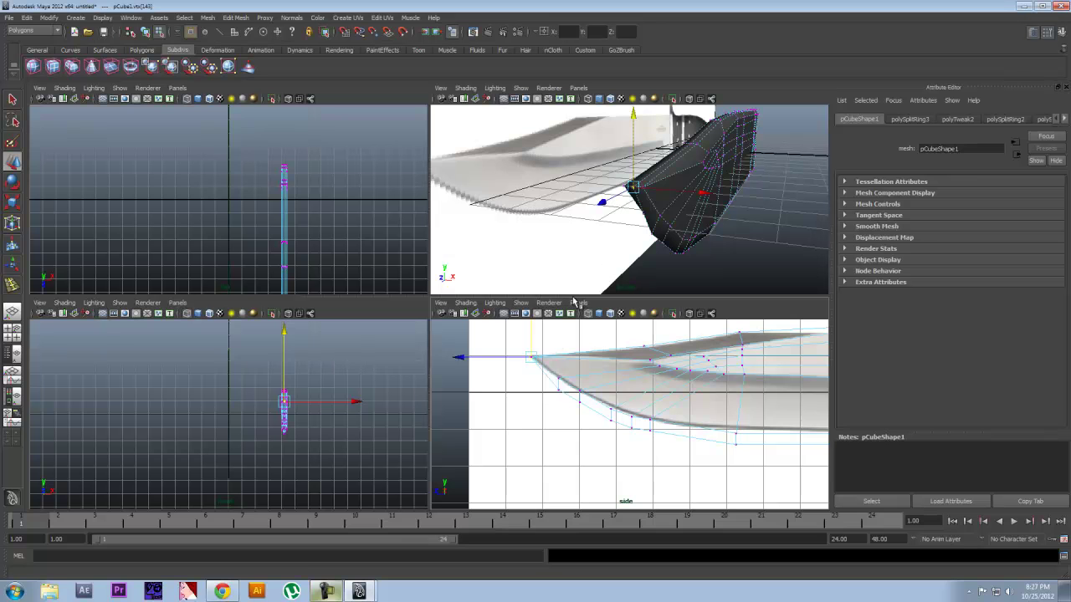
click(482, 358)
drag(482, 358, 476, 358)
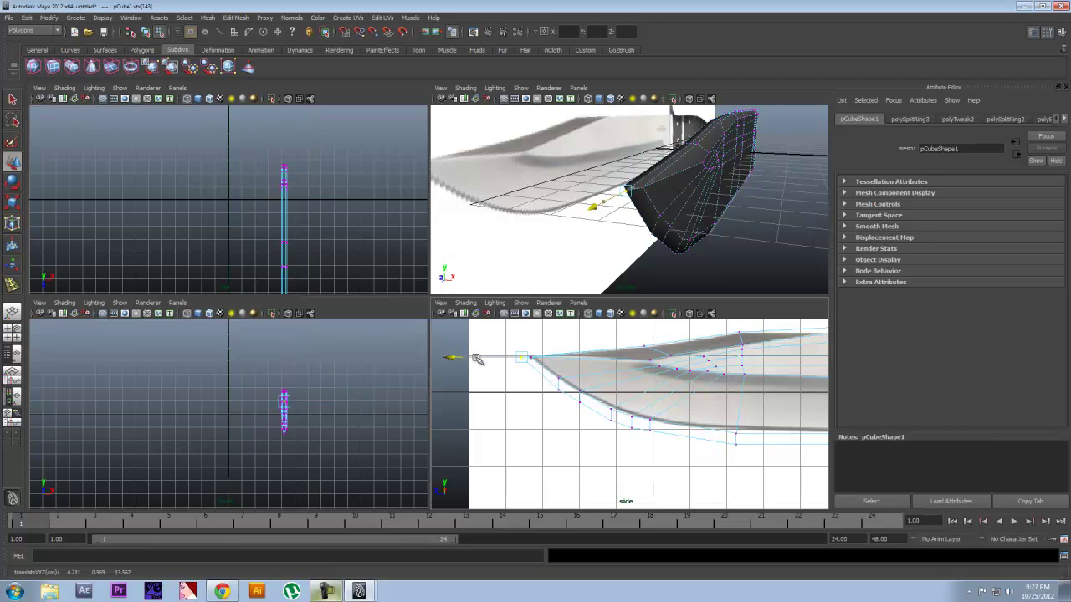
mouse_move(628, 242)
alt+mouse_down()
mouse_move(627, 232)
mouse_move(627, 243)
alt+mouse_up()
alt+middle_drag(628, 243, 639, 241)
alt+drag(637, 241, 754, 217)
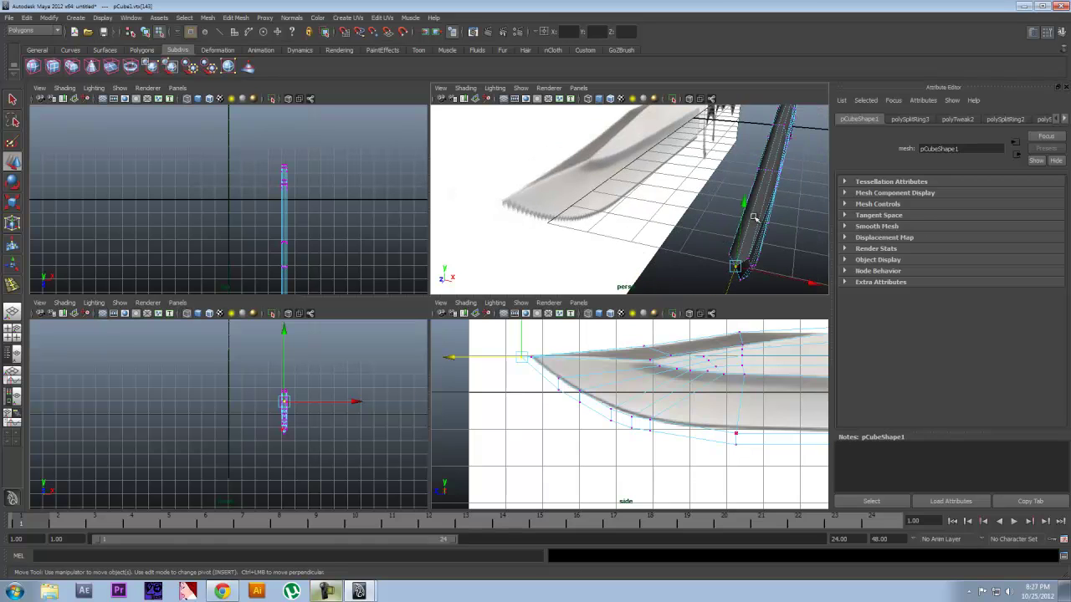
Step: Raise the middle-line vertex on the blade's upper edge behind the tip slightly above the reference outline
click(764, 170)
drag(644, 334, 644, 328)
alt+middle_drag(695, 326, 657, 328)
alt+middle_drag(787, 113, 700, 202)
click(683, 188)
click(717, 268)
alt+drag(717, 268, 632, 234)
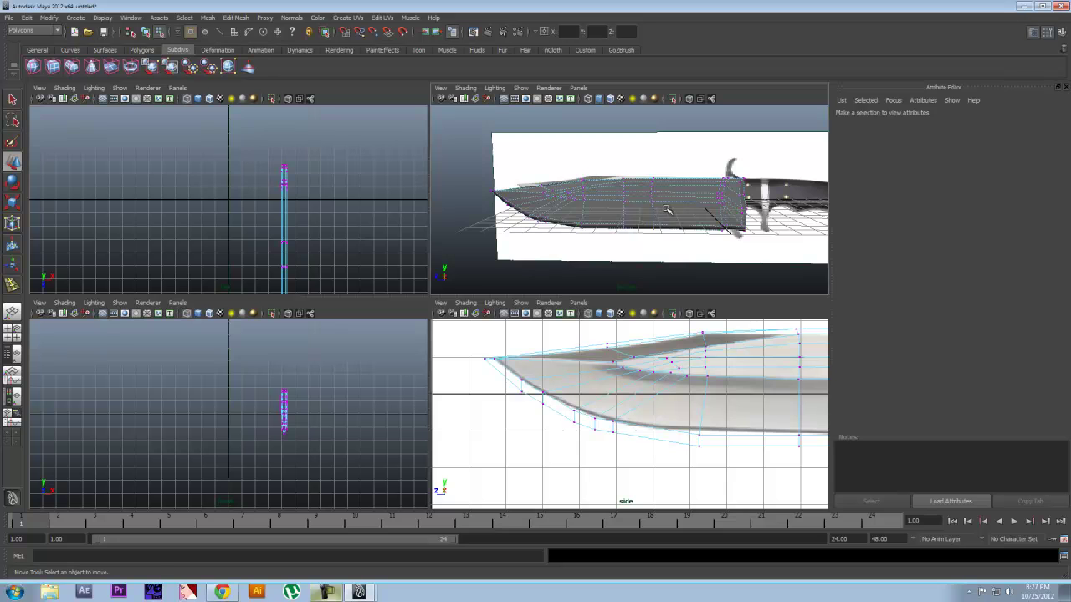
Step: Move the lower vertices at the front of the ricasso onto the rear end of the cutting bevel in the reference
key(F8)
mouse_move(498, 216)
alt+mouse_down()
mouse_move(583, 221)
mouse_move(505, 203)
mouse_move(471, 217)
mouse_move(454, 203)
mouse_move(495, 238)
alt+mouse_up()
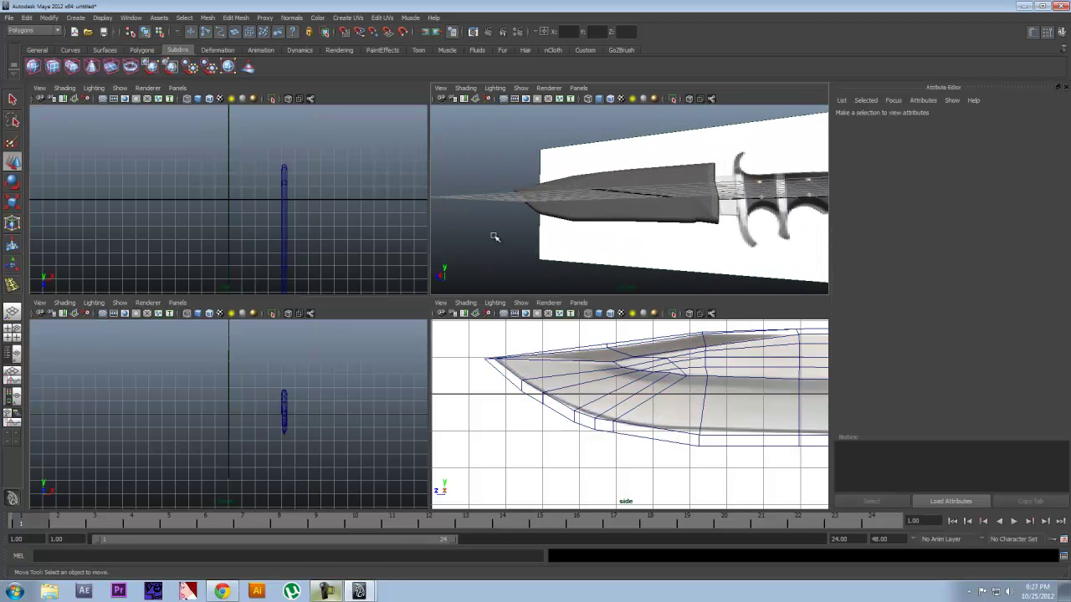
scroll(612, 377, down, 5)
alt+middle_drag(657, 399, 559, 385)
scroll(559, 386, up, 2)
alt+middle_drag(667, 400, 631, 392)
click(631, 391)
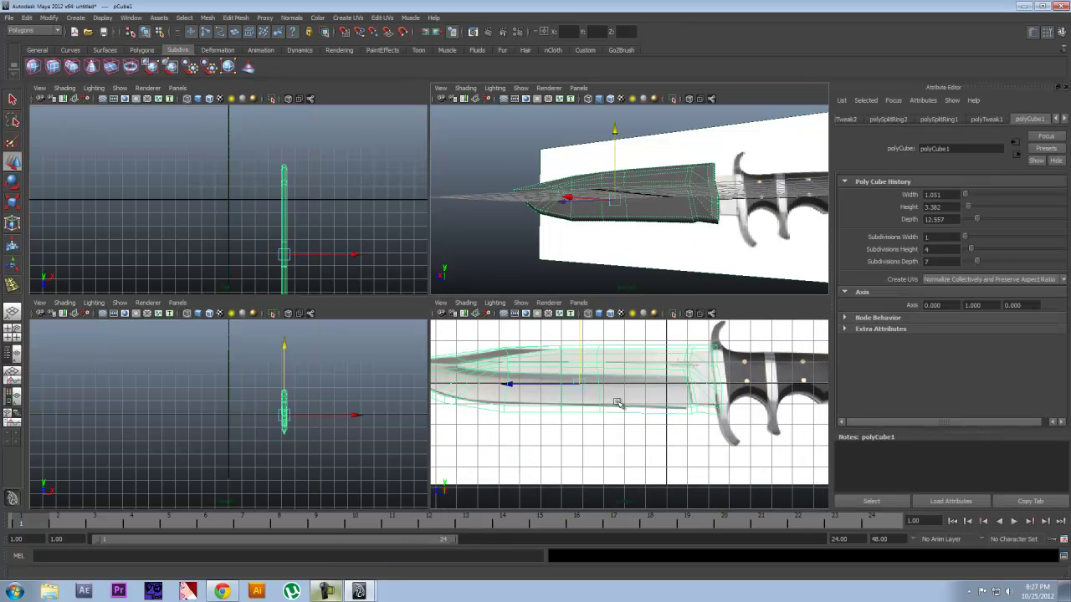
alt+middle_drag(561, 398, 600, 387)
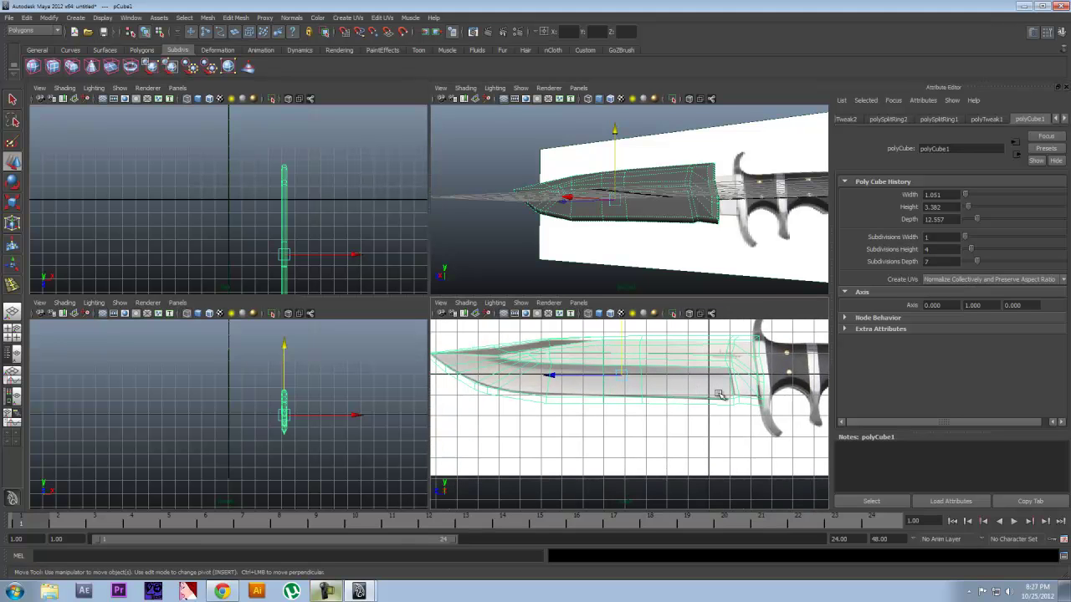
right_drag(735, 402, 705, 402)
click(740, 398)
drag(742, 396, 734, 400)
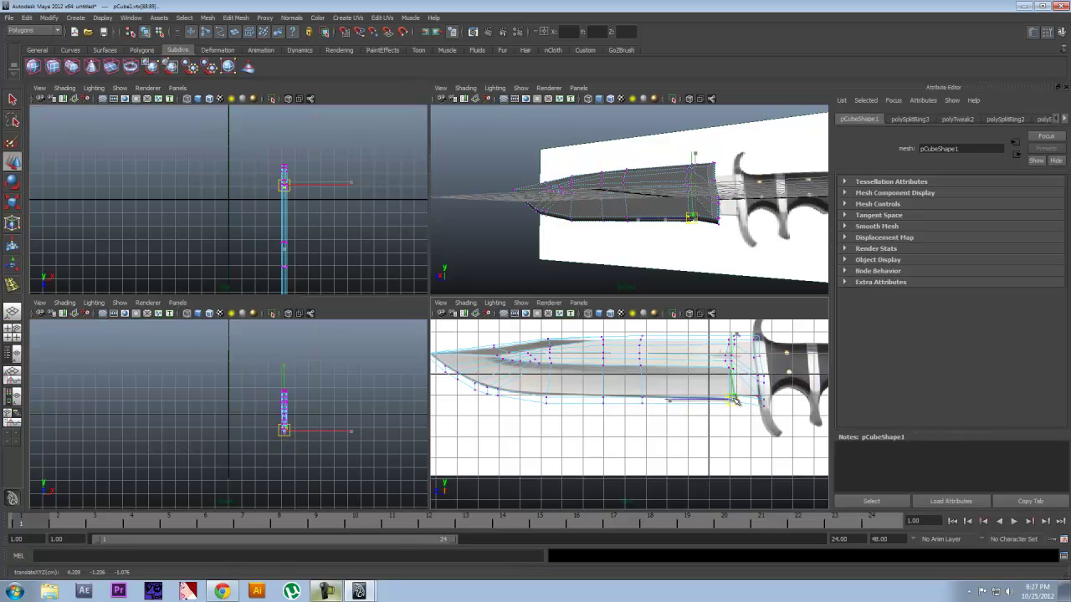
Step: Try to thin the lower bevel faces between the tip and the ricasso by scaling them across the blade's thickness
click(725, 430)
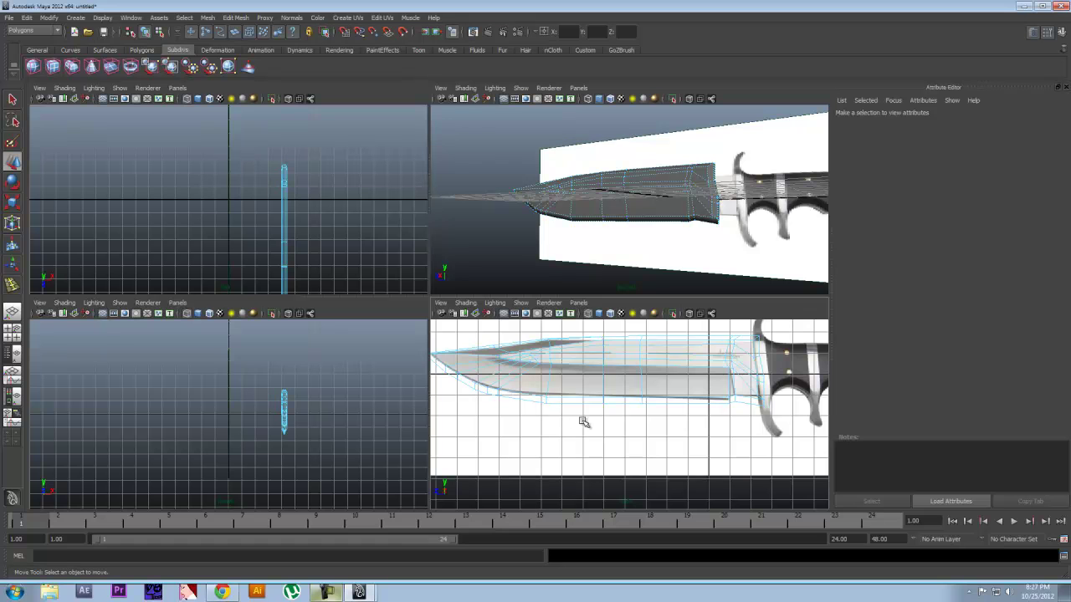
drag(623, 398, 463, 413)
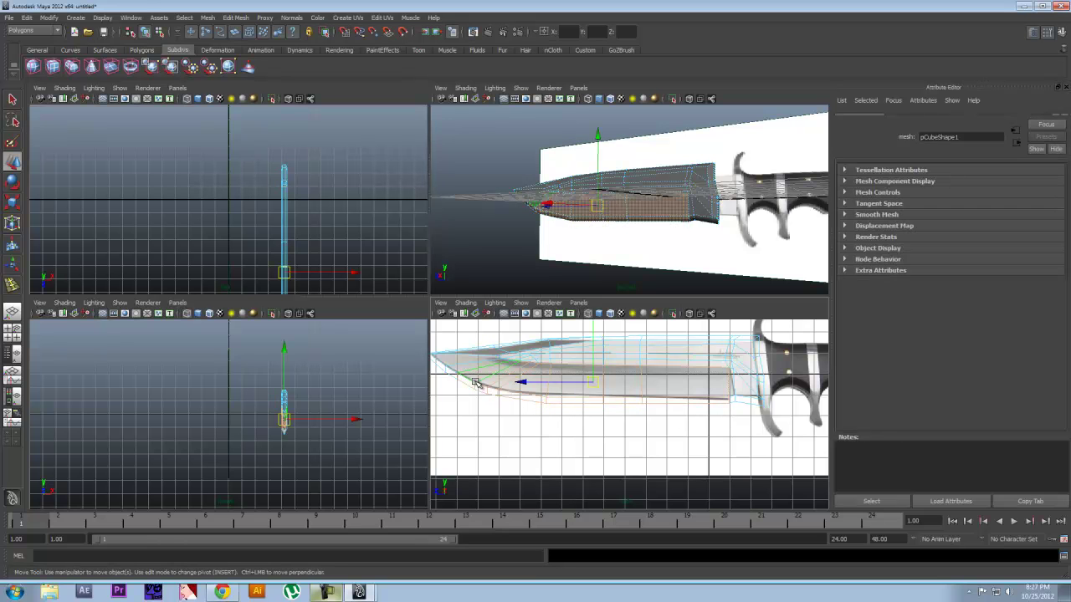
alt+middle_drag(501, 410, 570, 429)
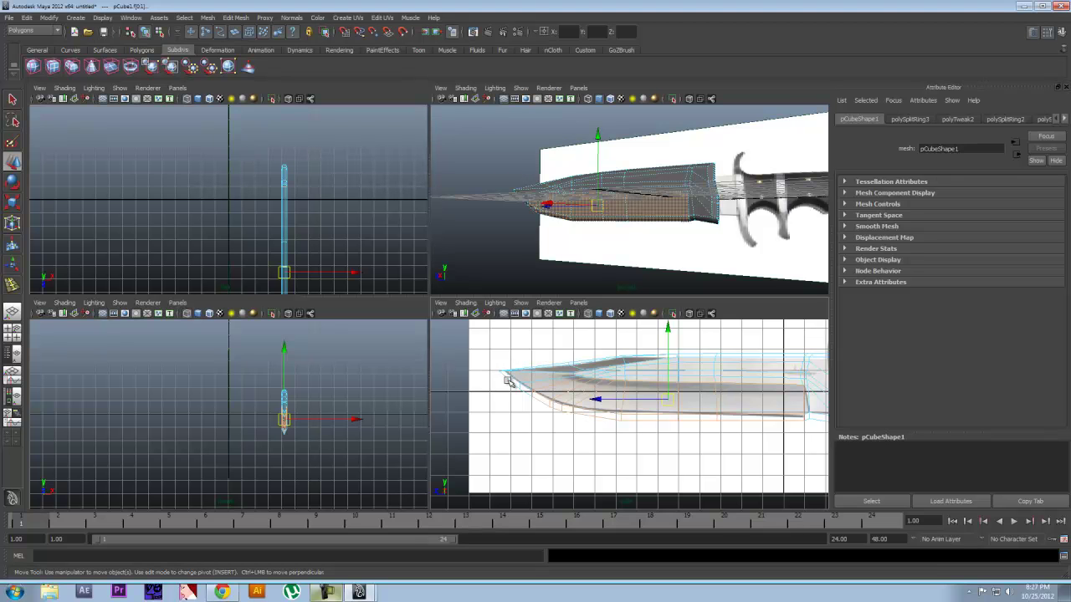
alt+middle_drag(530, 377, 517, 371)
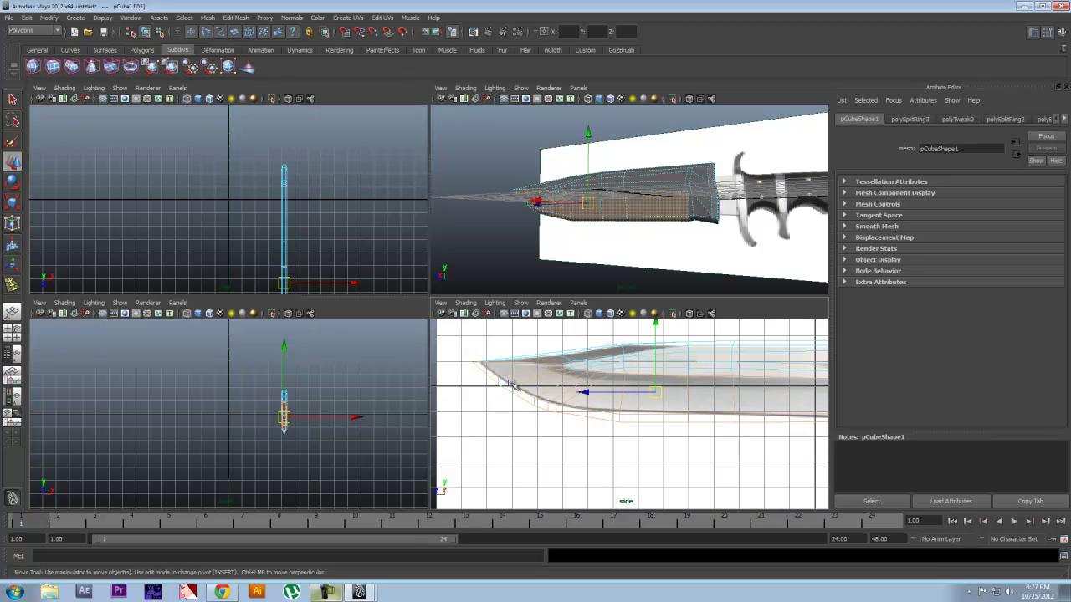
alt+drag(580, 246, 757, 255)
scroll(712, 201, up, 2)
alt+middle_drag(712, 196, 697, 205)
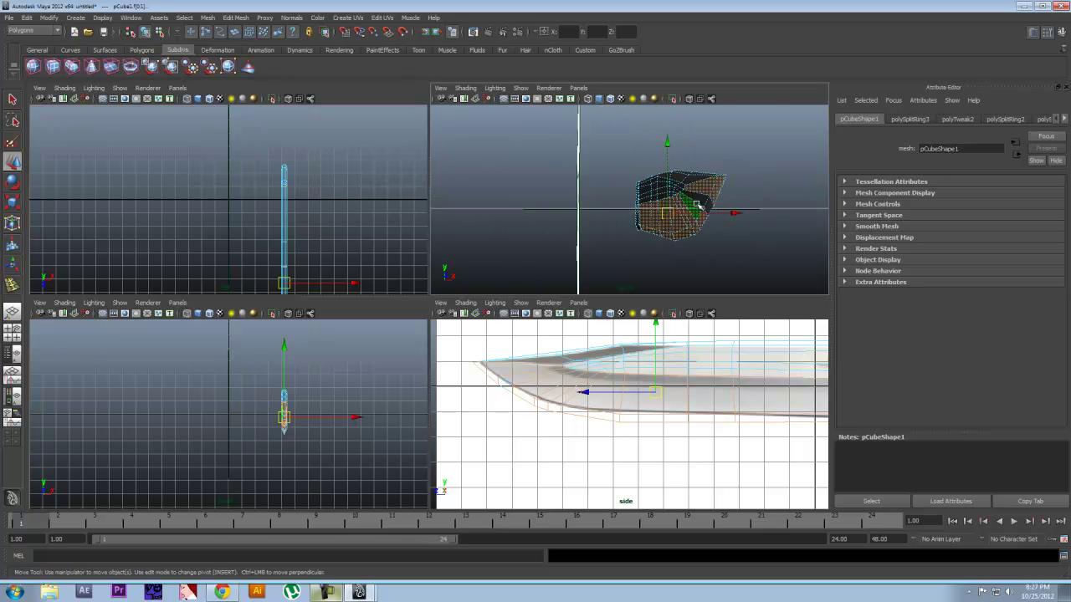
alt+drag(712, 207, 604, 214)
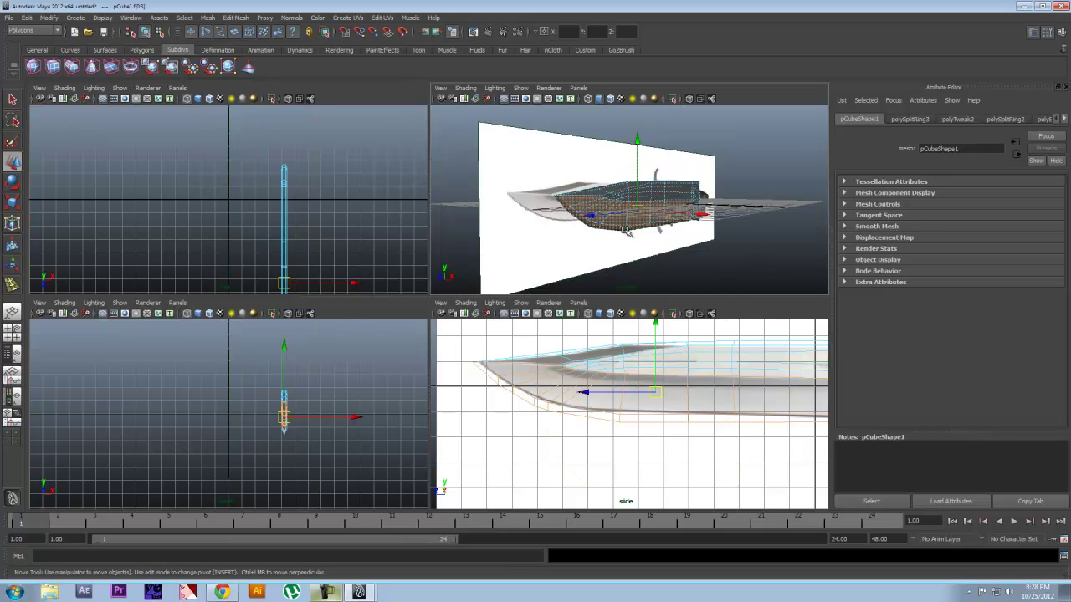
key(r)
alt+drag(583, 199, 629, 237)
click(555, 208)
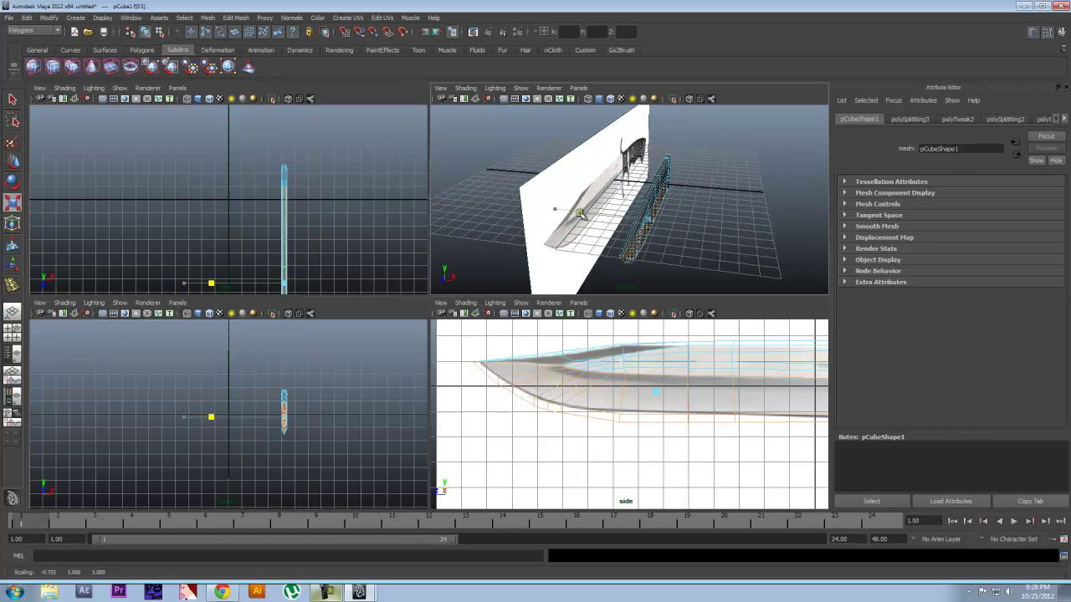
alt+drag(589, 213, 778, 238)
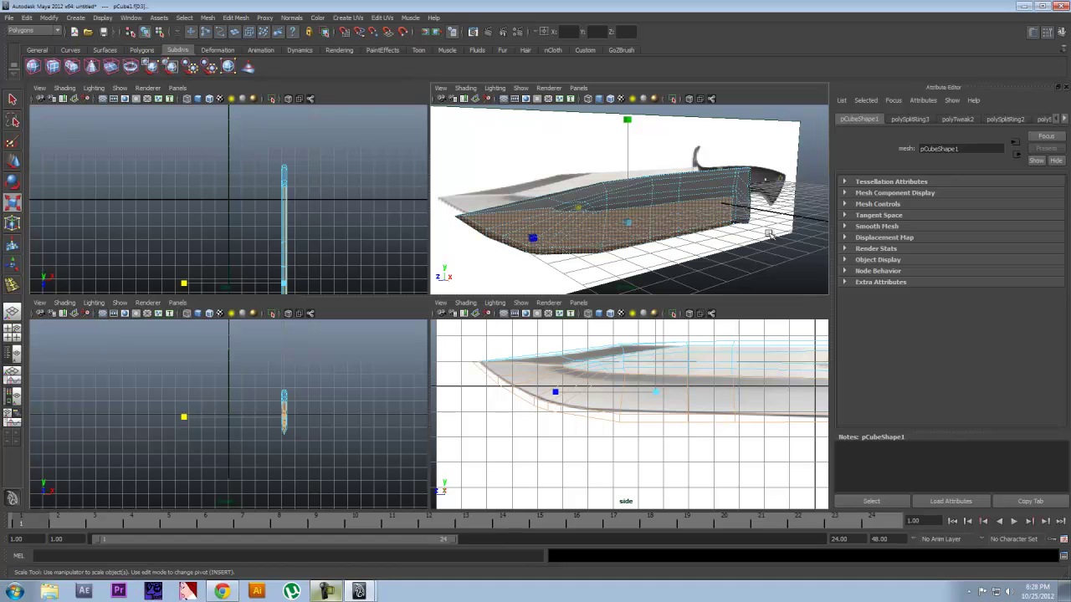
click(777, 233)
alt+drag(758, 238, 648, 221)
key(ctrl+z)
scroll(538, 413, up, 1)
Step: Select the lower bevel faces including the strip along the cutting edge up to the tip, and scale them thinner across the blade's thickness
drag(465, 368, 495, 399)
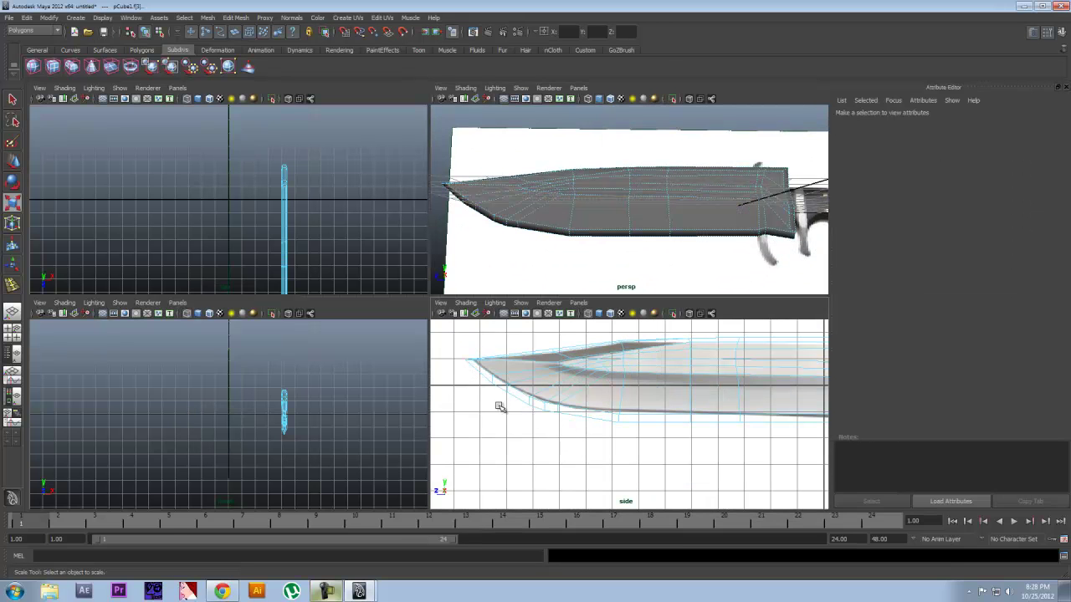
alt+middle_drag(588, 427, 614, 426)
drag(733, 416, 463, 388)
alt+middle_drag(480, 409, 593, 412)
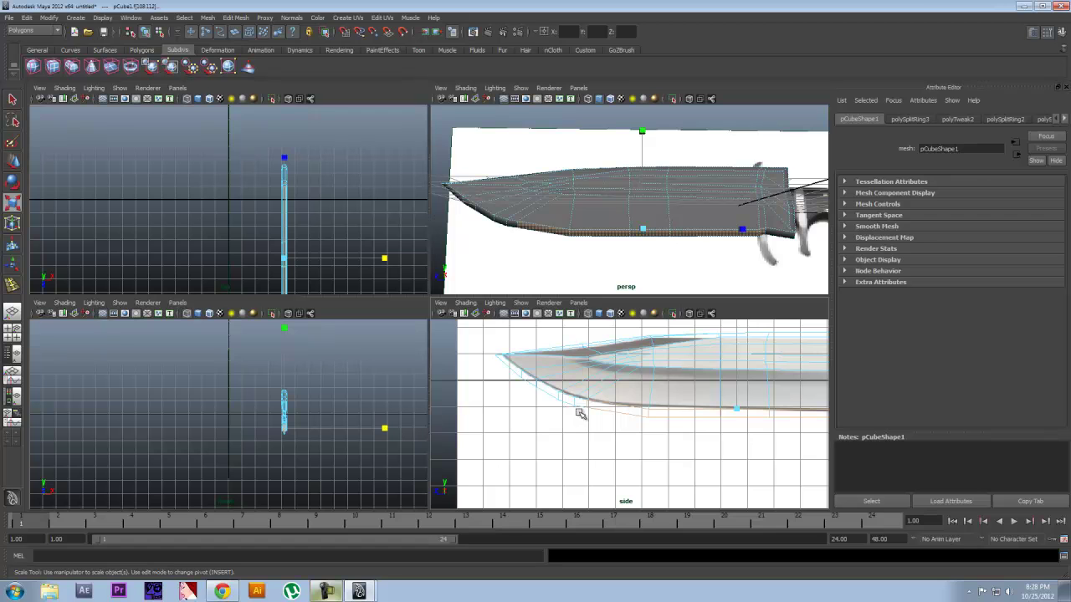
shift+click(561, 399)
key(ctrl+z)
shift+click(567, 399)
drag(537, 389, 508, 374)
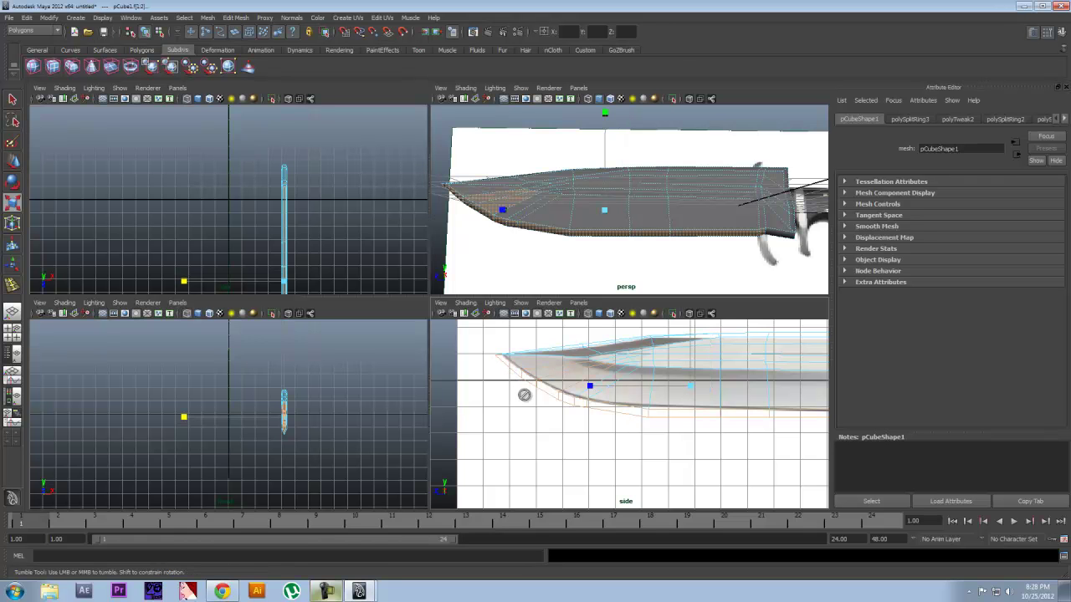
alt+drag(489, 201, 613, 224)
key(r)
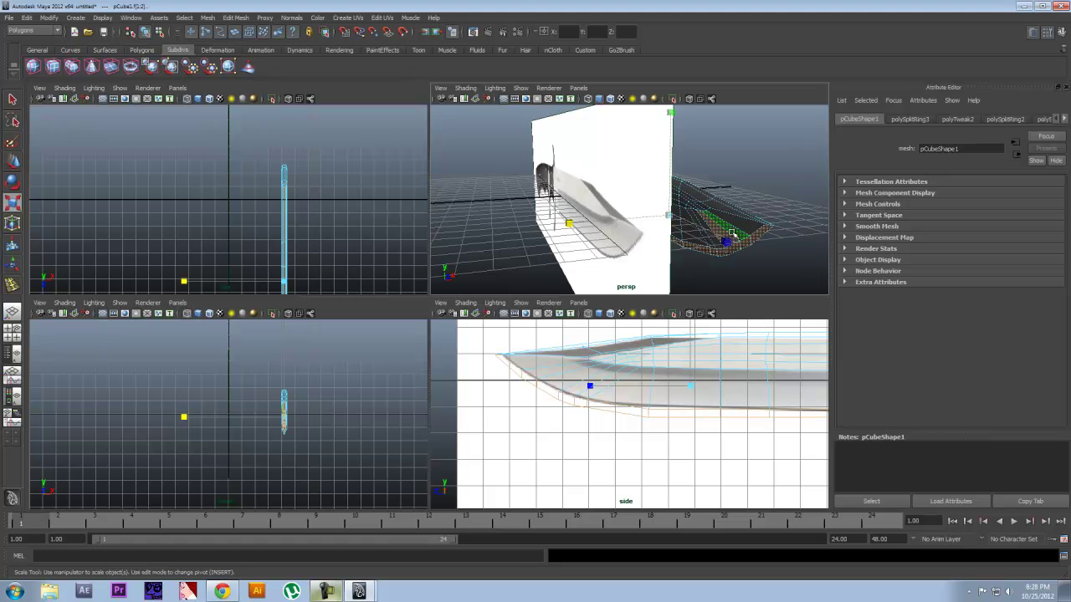
shift+click(721, 232)
alt+drag(738, 232, 675, 232)
drag(750, 233, 725, 253)
click(713, 243)
click(714, 243)
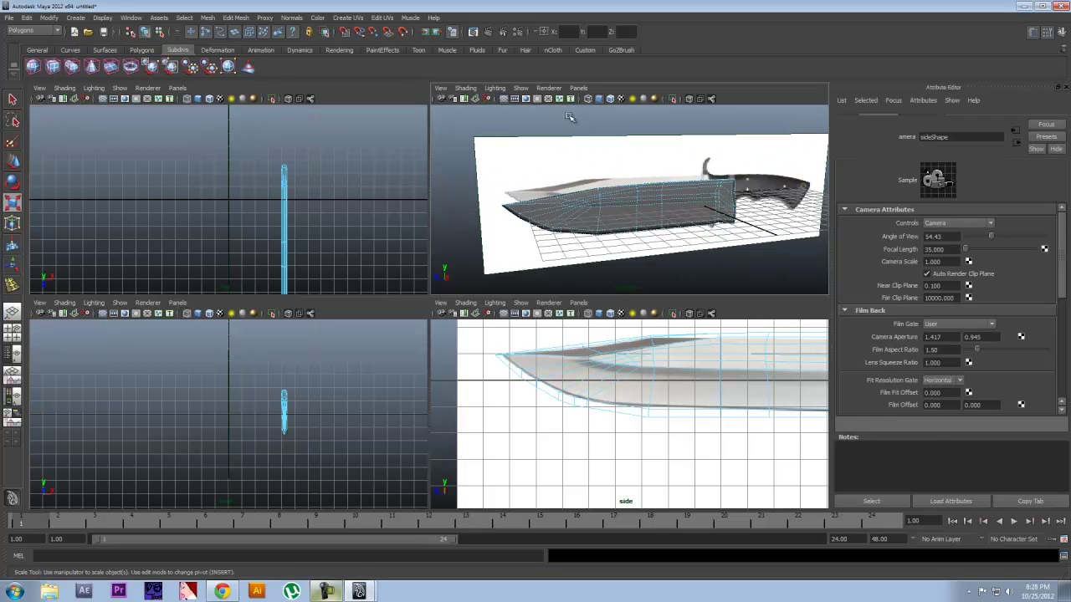
Step: Scale the lower vertices at the front of the ricasso wider across the blade's thickness
alt+drag(595, 156, 524, 136)
click(708, 224)
alt+drag(708, 225, 745, 238)
scroll(748, 438, down, 3)
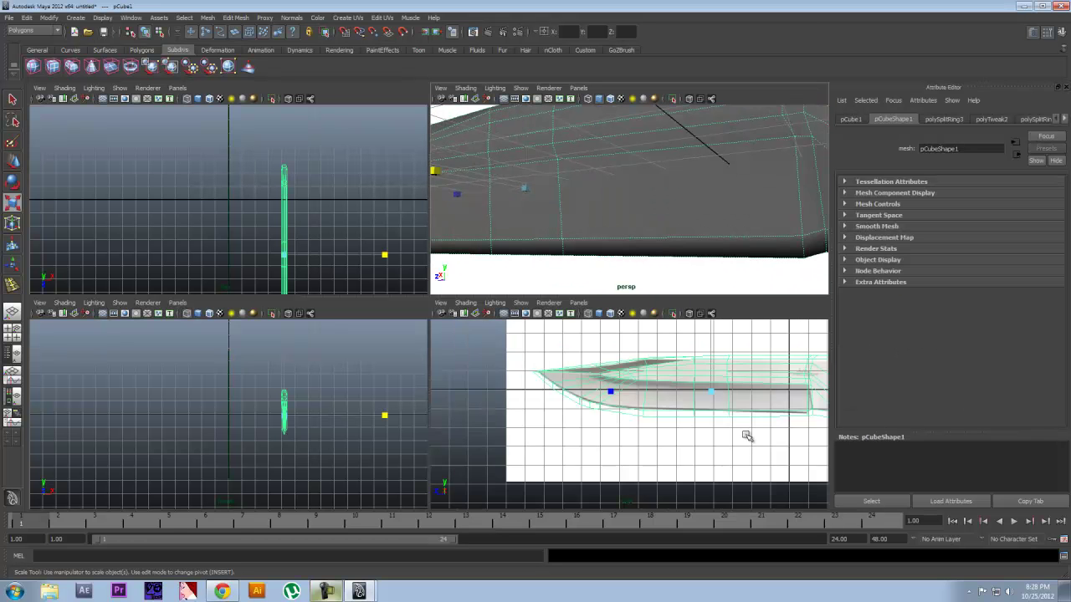
alt+middle_drag(748, 438, 636, 438)
scroll(664, 440, up, 4)
alt+middle_drag(731, 422, 672, 424)
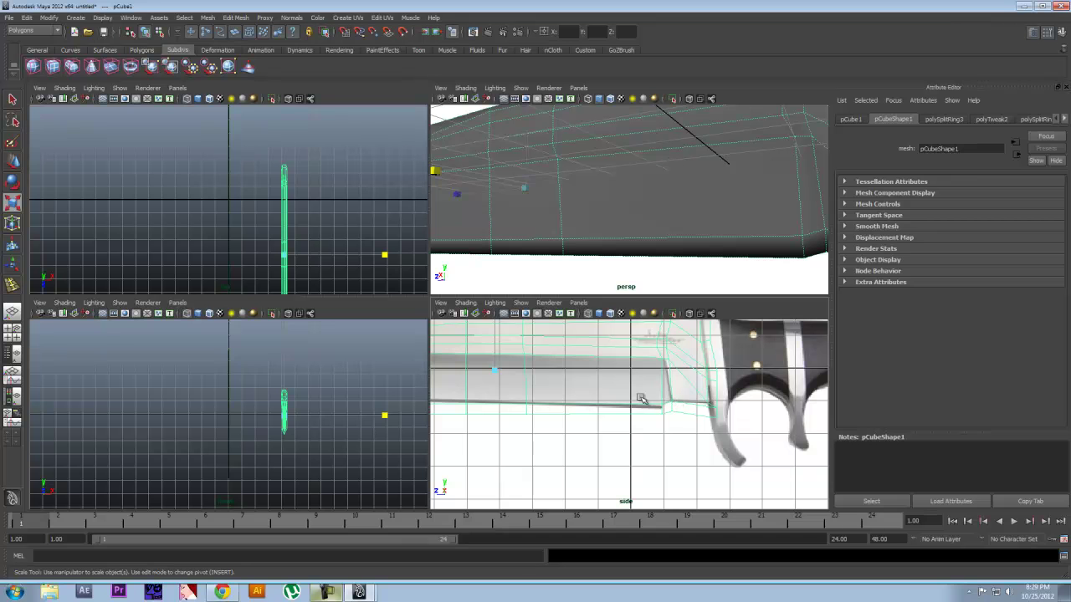
key(F9)
drag(667, 425, 681, 399)
alt+drag(717, 263, 660, 260)
drag(572, 254, 568, 256)
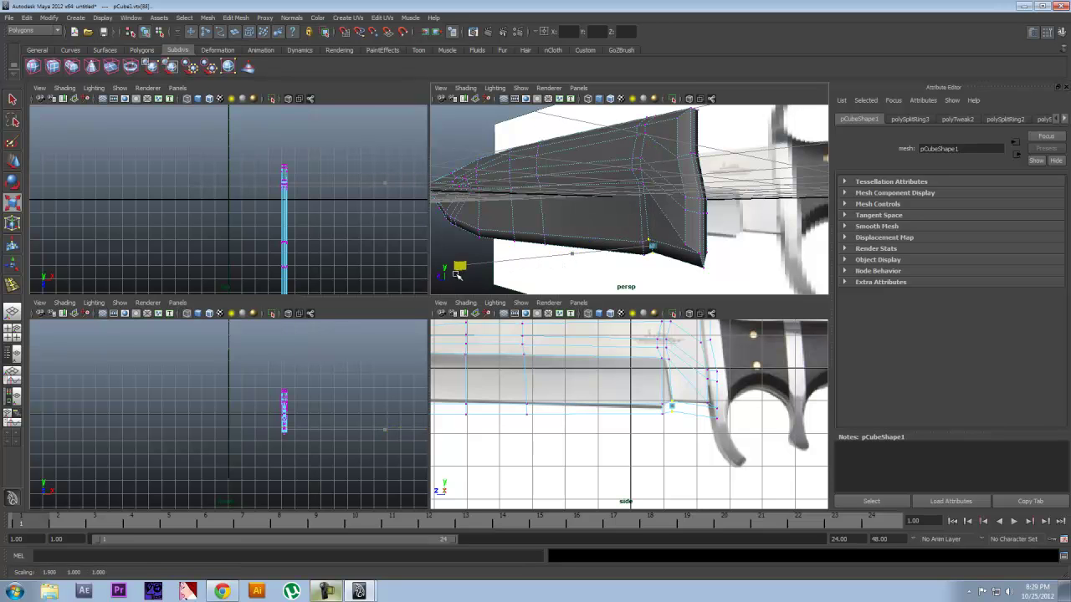
Step: Shift the lower and upper vertices at the rear end of the cutting bevel slightly toward the tip
key(w)
drag(599, 404, 596, 408)
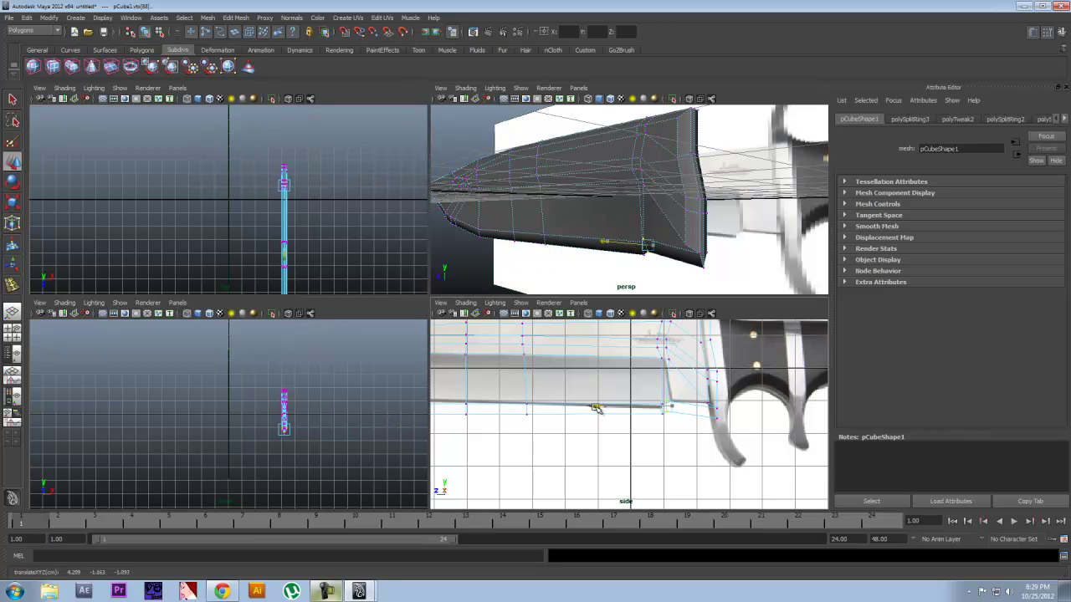
click(658, 361)
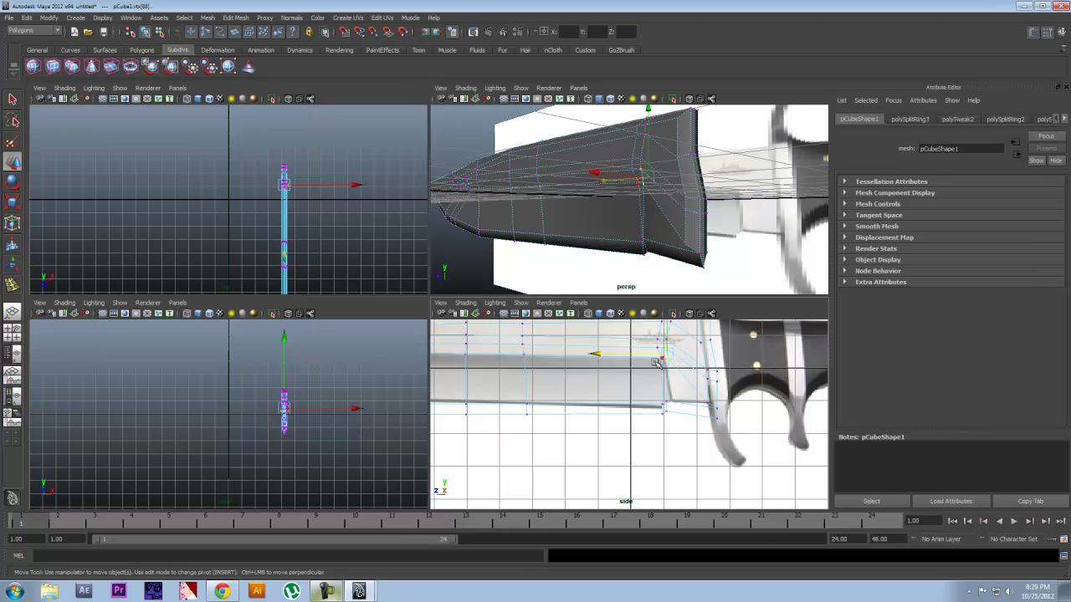
drag(648, 356, 643, 357)
click(685, 447)
Step: Move the blade's lower rear corner vertices forward and up onto the ricasso's bottom line at the guard
alt+drag(645, 232, 715, 235)
drag(673, 395, 669, 415)
scroll(705, 420, down, 3)
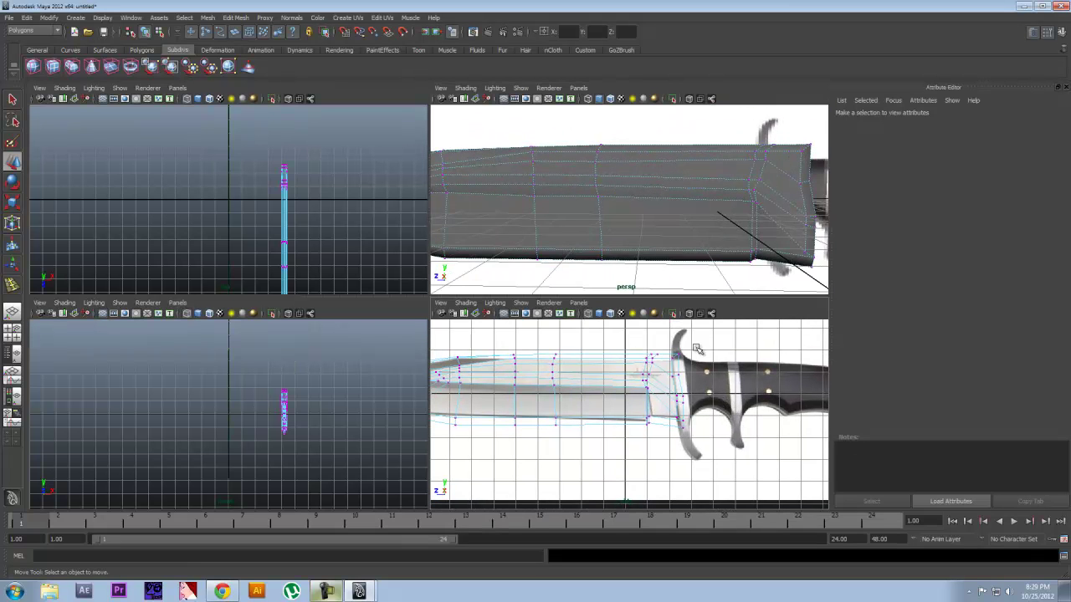
drag(684, 425, 678, 430)
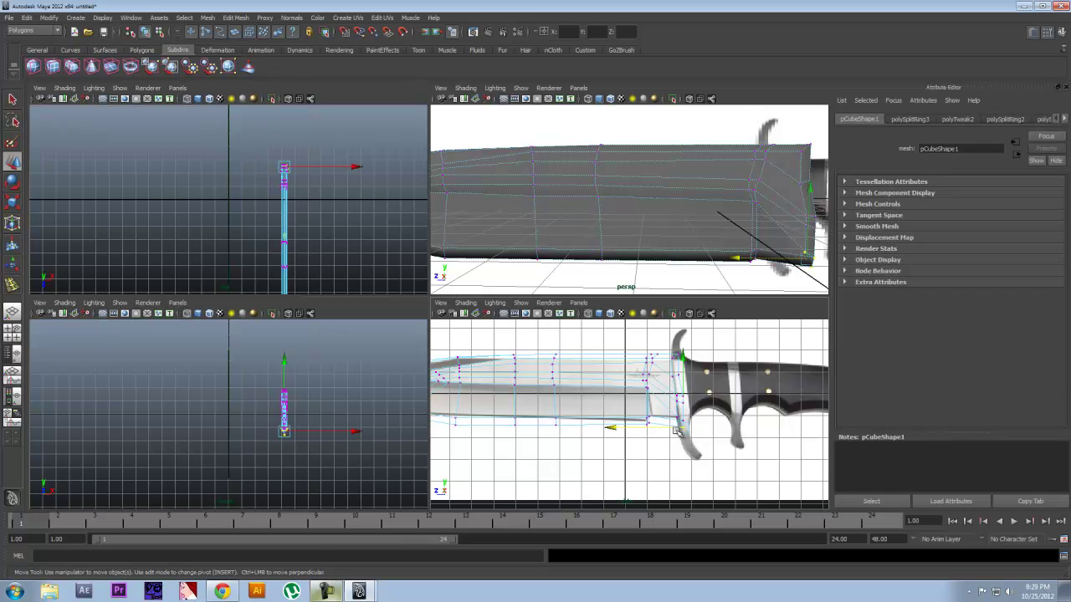
click(701, 431)
key(ctrl+z)
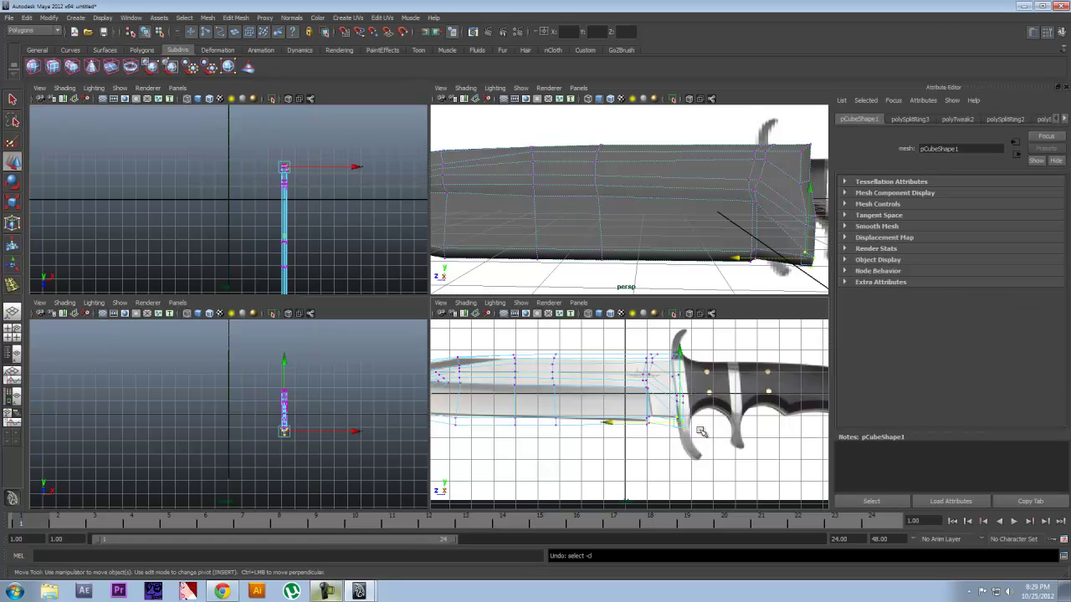
drag(681, 358, 680, 351)
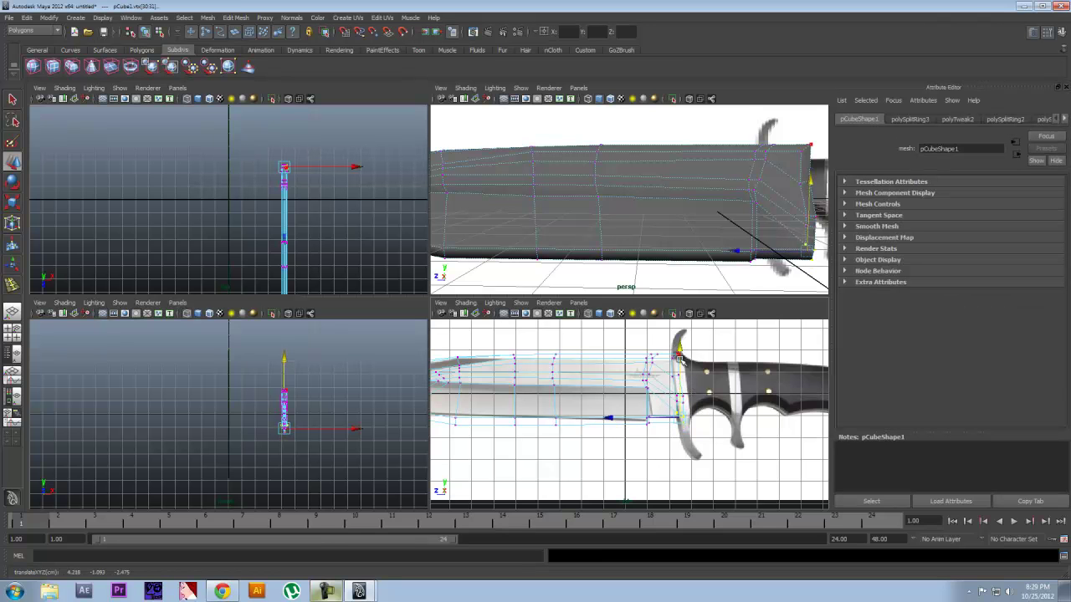
alt+drag(774, 256, 732, 270)
drag(703, 434, 646, 409)
click(679, 387)
Step: Select the ricasso faces beside the guard and scale them thicker across the blade's thickness
scroll(745, 170, down, 4)
alt+drag(744, 170, 766, 198)
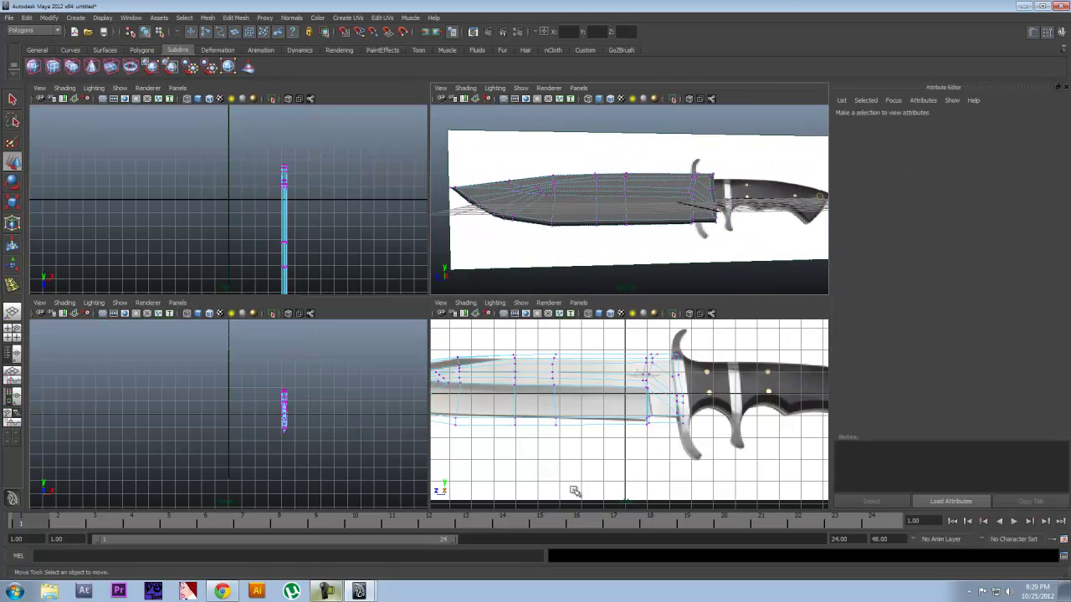
drag(697, 352, 650, 447)
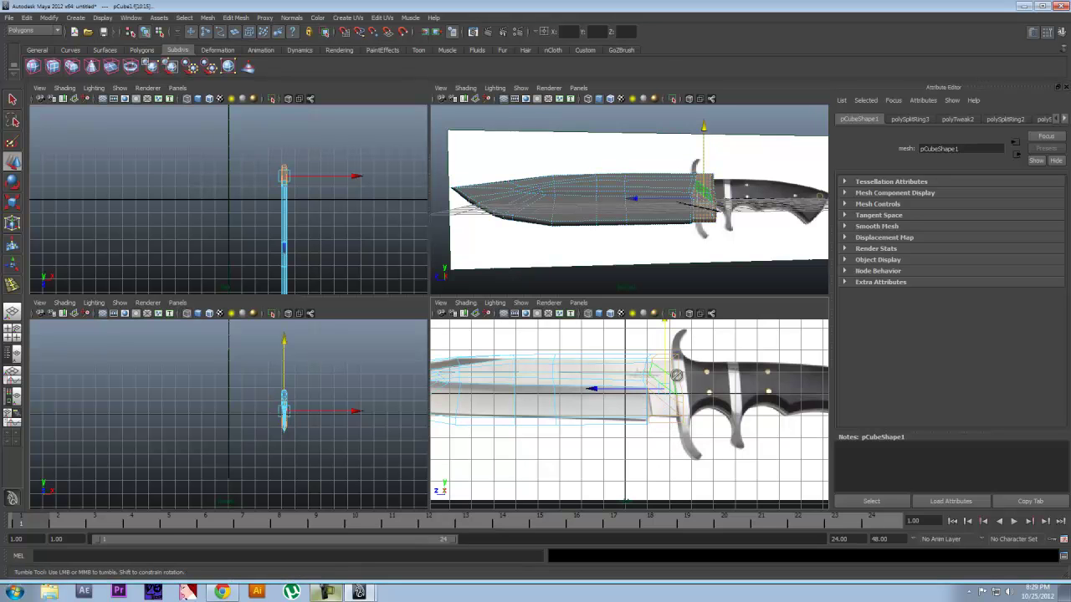
alt+drag(720, 251, 728, 226)
key(e)
key(r)
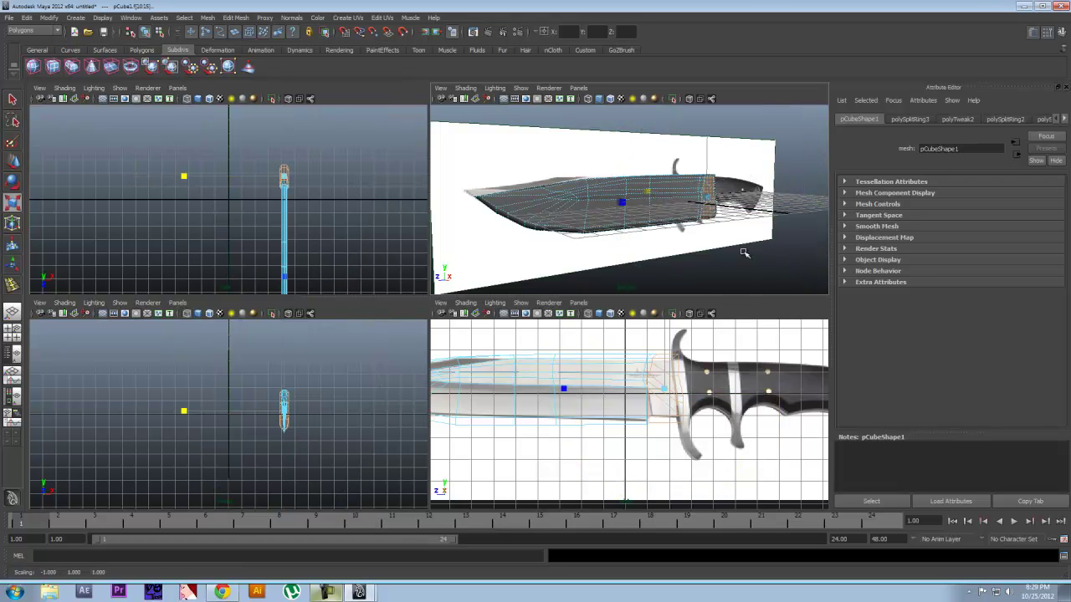
click(739, 214)
mouse_move(741, 213)
alt+mouse_down()
mouse_move(784, 225)
mouse_move(724, 213)
alt+mouse_up()
Step: Select the faces of the upper bevel along the blade's spine near the tip and inspect that area from several angles
alt+middle_drag(612, 376, 644, 390)
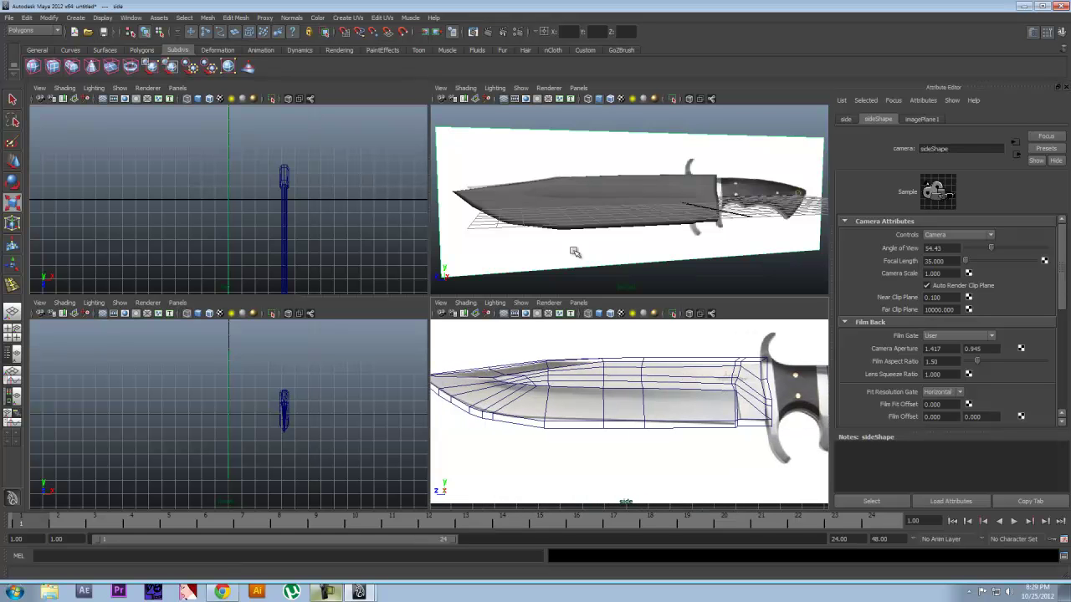
alt+middle_drag(481, 375, 539, 375)
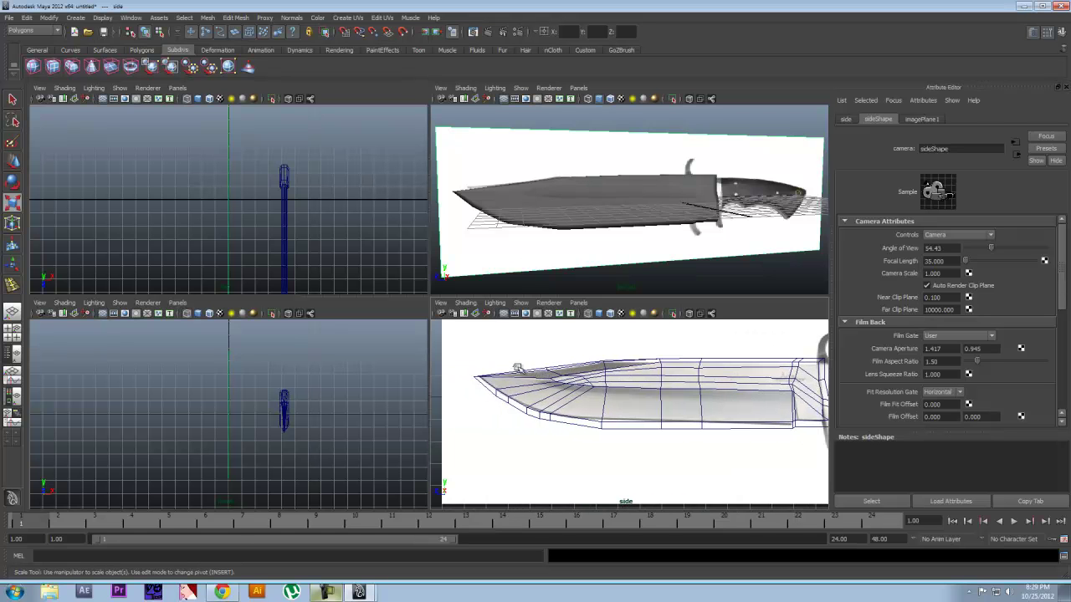
click(539, 376)
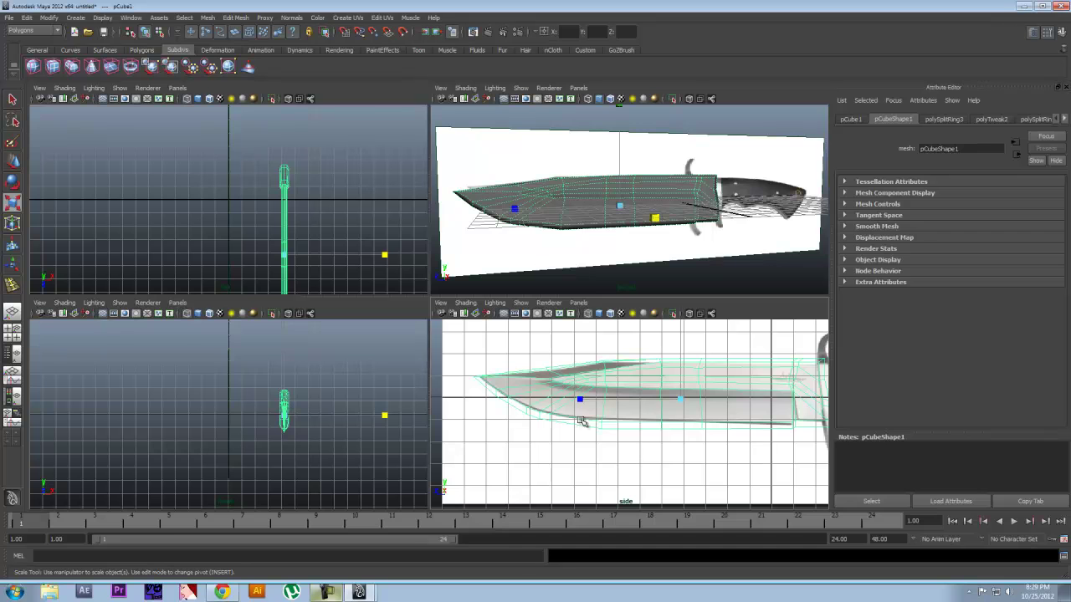
click(522, 361)
drag(544, 374, 545, 375)
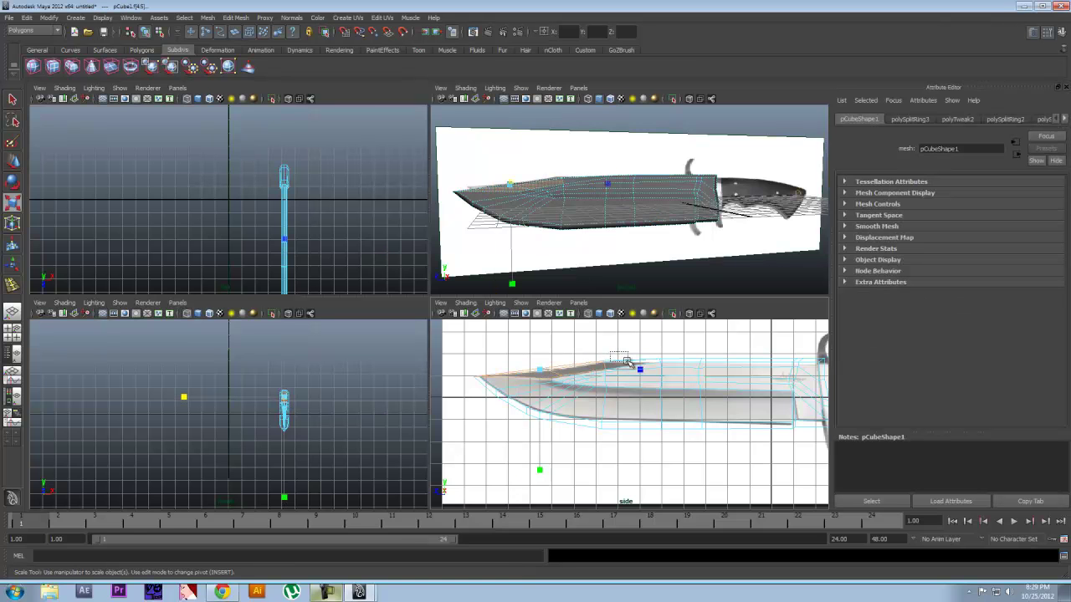
mouse_move(554, 227)
alt+mouse_down()
mouse_move(518, 219)
mouse_move(549, 214)
alt+mouse_up()
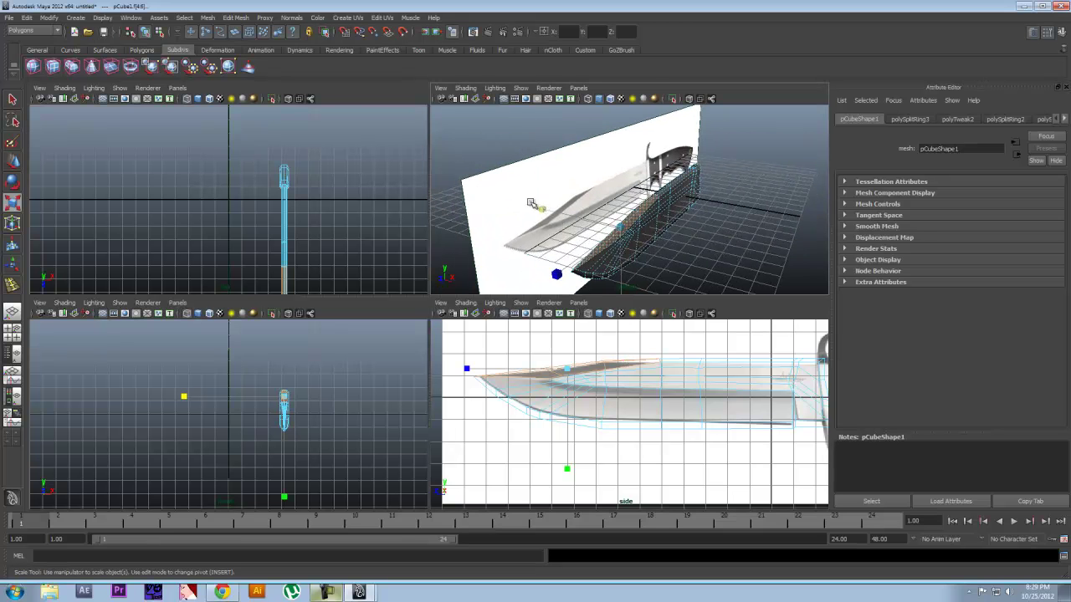
click(569, 349)
alt+drag(644, 243, 717, 208)
click(724, 238)
scroll(679, 204, up, 5)
click(620, 209)
scroll(567, 347, up, 5)
Step: Move the foremost vertices of the blade's central bevel line toward the tip to match the reference image
alt+middle_drag(549, 372, 575, 378)
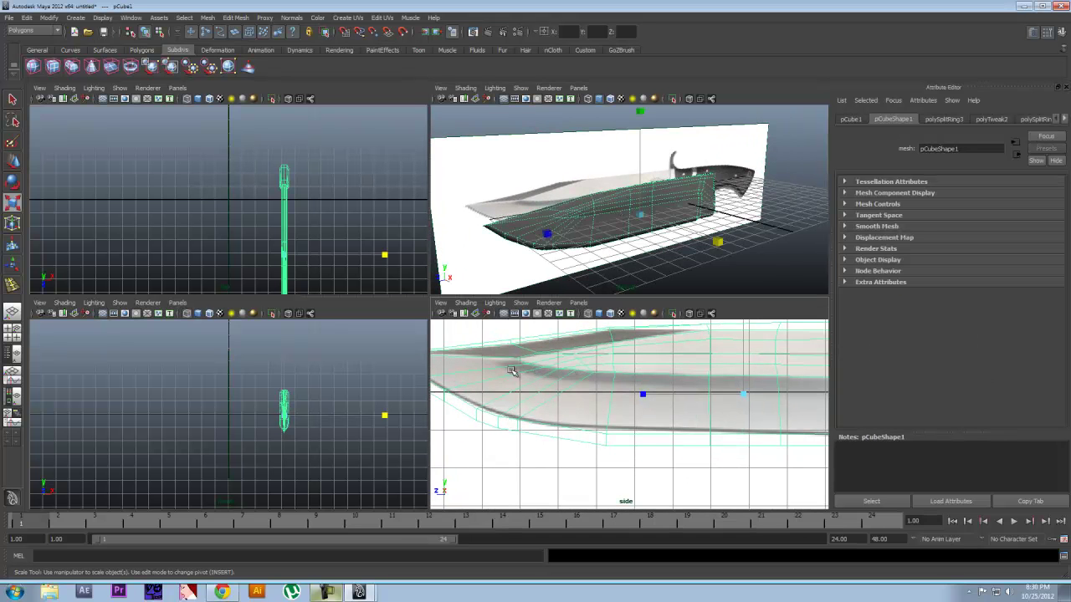
key(F9)
click(512, 358)
key(w)
drag(510, 358, 497, 359)
Step: Adjust the remaining vertices along the front part of the central bevel line to follow the line in the reference
click(525, 366)
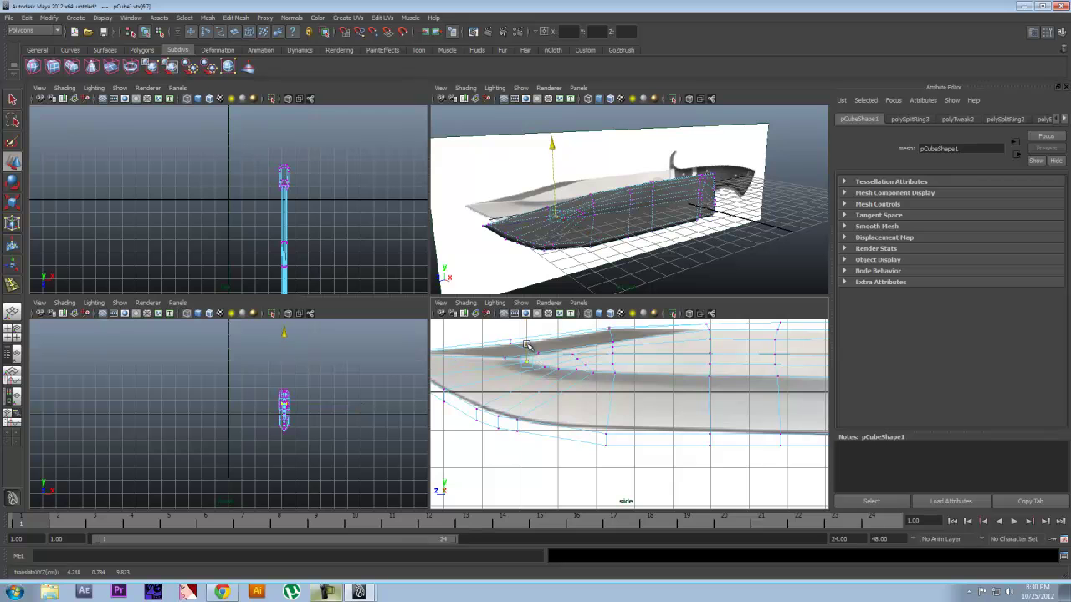
click(596, 372)
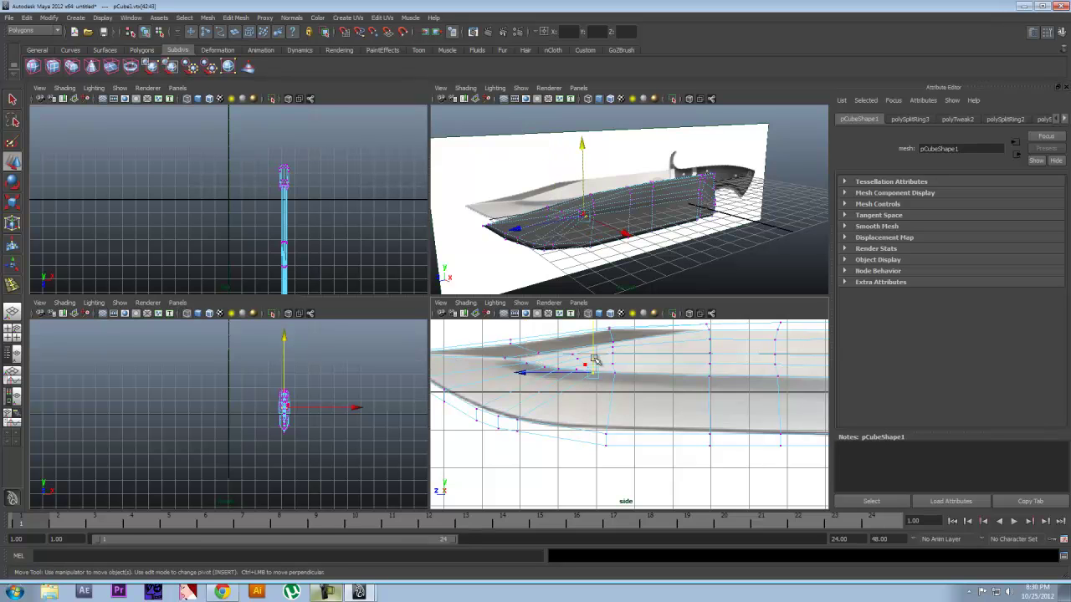
drag(594, 358, 613, 376)
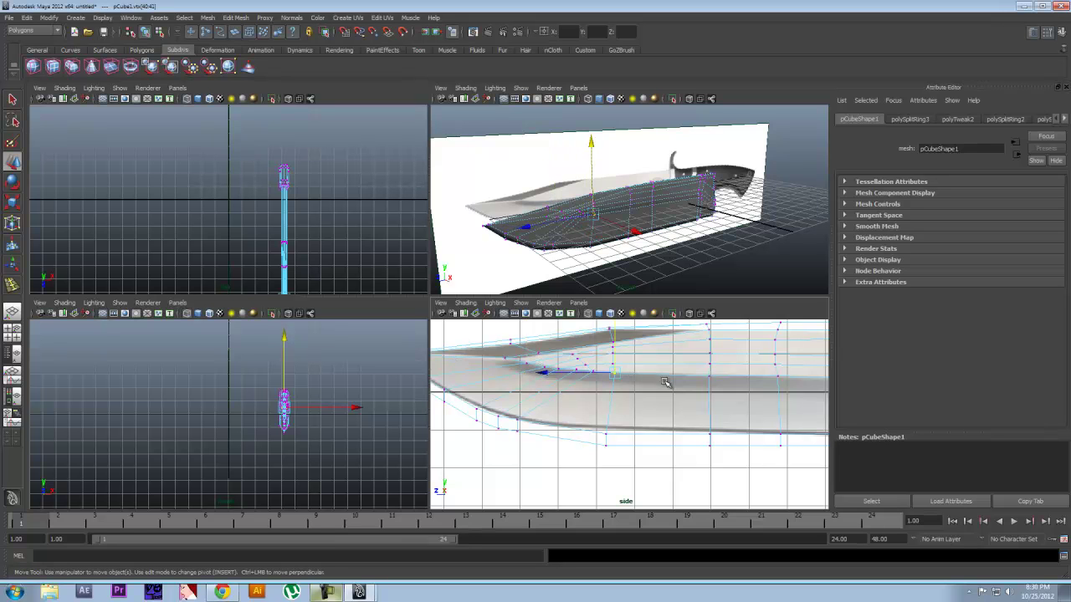
scroll(665, 383, down, 3)
click(702, 476)
scroll(707, 439, down, 2)
Step: Select the vertices along the blade's straight spine up to the guard and lower them onto the reference's top edge
alt+middle_drag(707, 439, 672, 441)
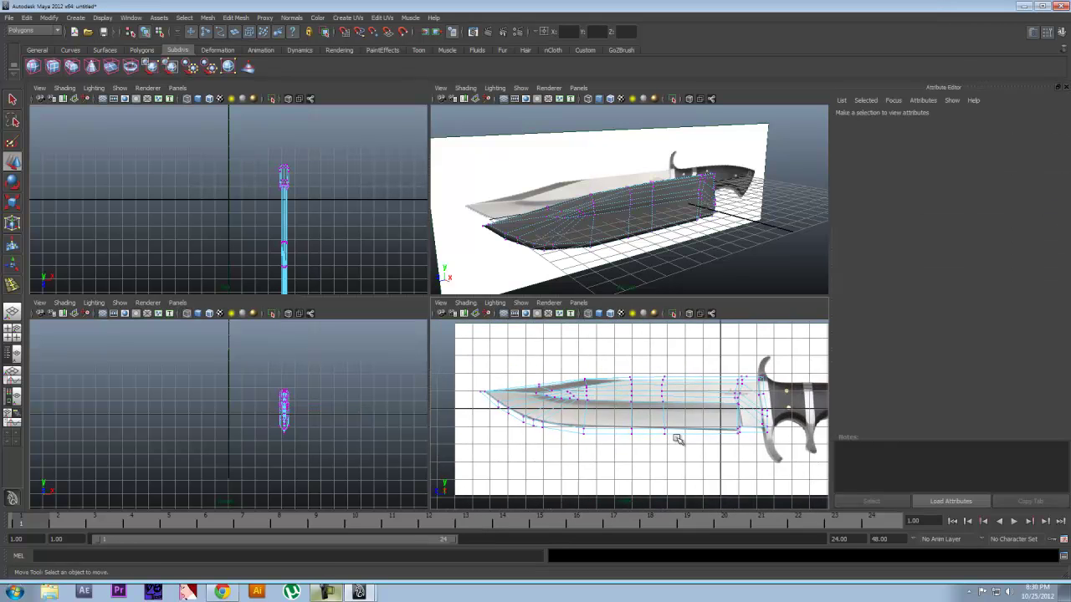
scroll(676, 440, up, 3)
alt+middle_drag(671, 391, 601, 403)
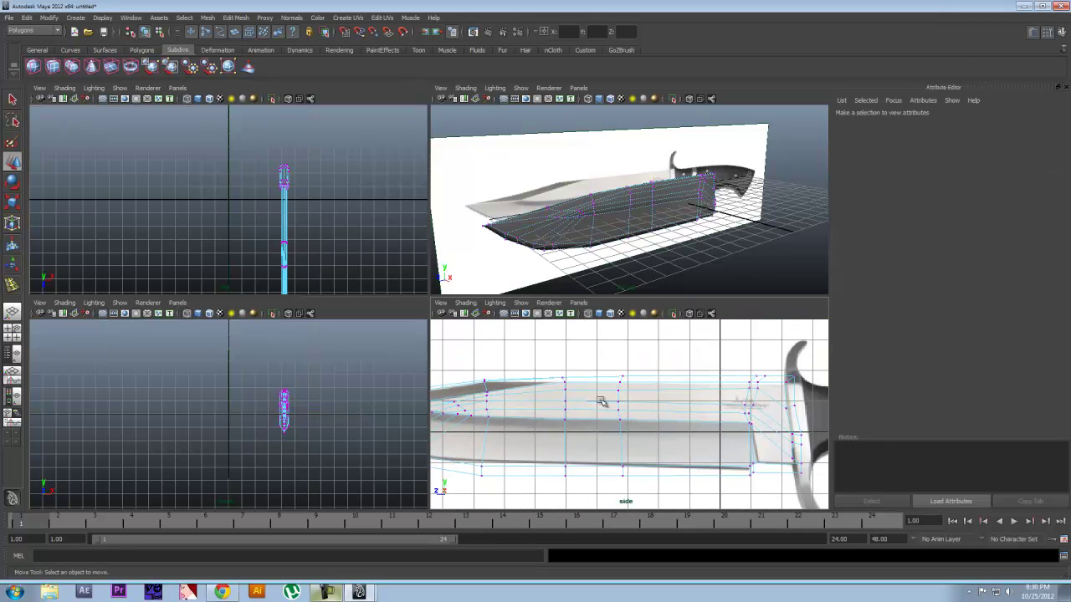
drag(797, 380, 797, 381)
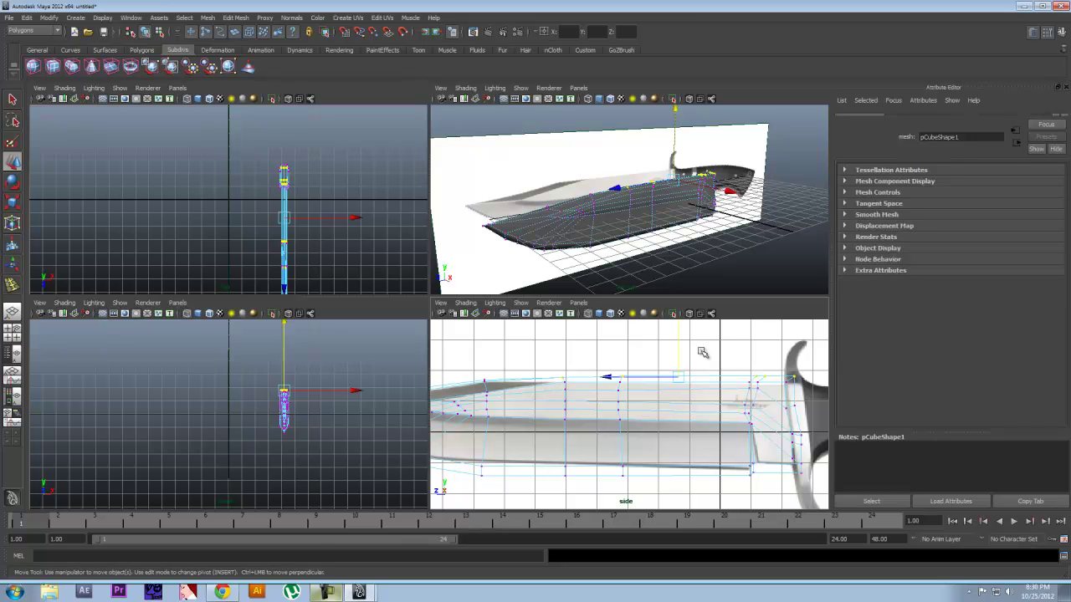
click(681, 349)
key(ctrl+z)
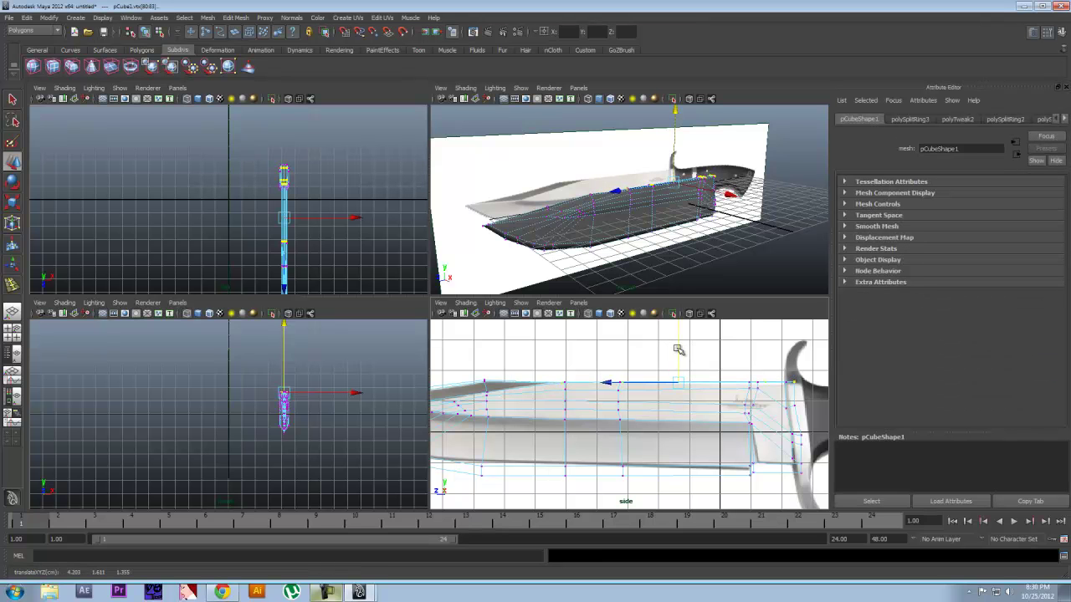
Step: Return to object selection, preview the blade smoothed, and examine its overall shape against the reference knife
click(742, 256)
alt+drag(742, 256, 696, 217)
key(F8)
click(695, 218)
click(696, 227)
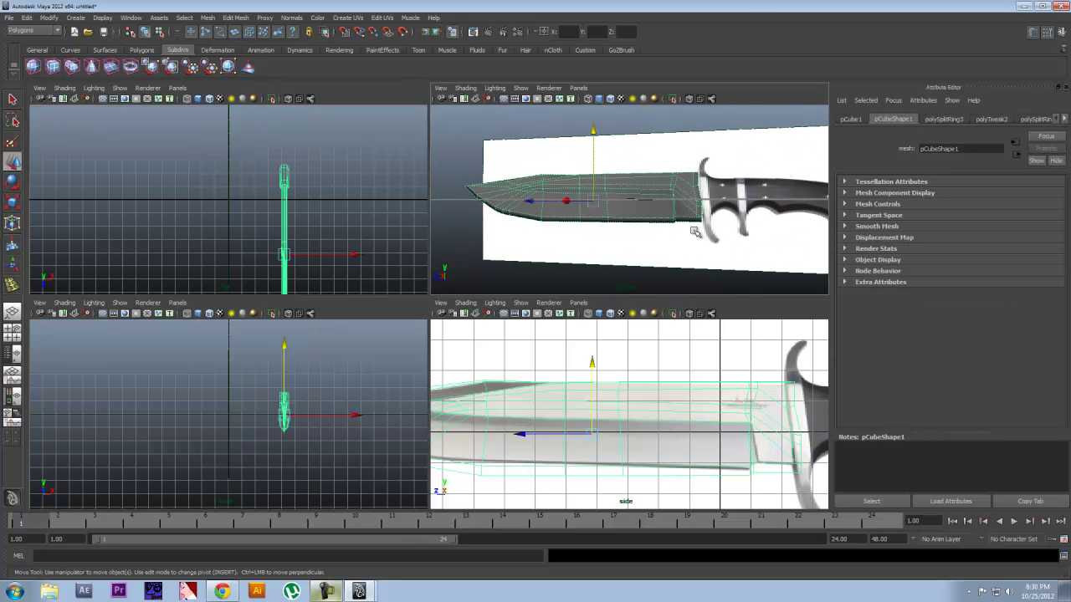
scroll(694, 230, up, 3)
key(3)
scroll(686, 238, down, 5)
click(593, 272)
scroll(602, 242, down, 2)
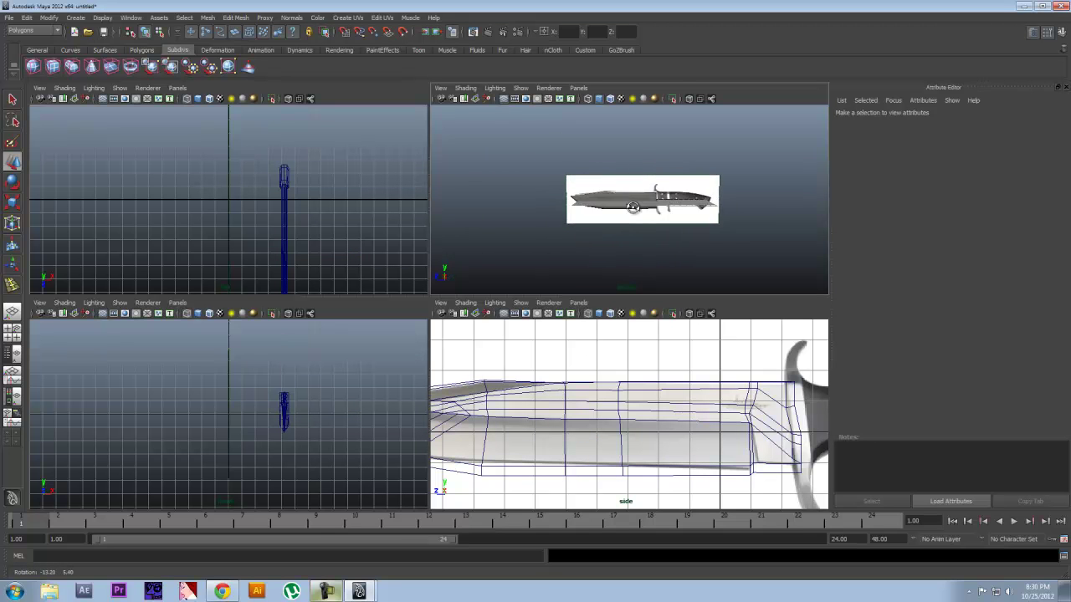
scroll(642, 201, up, 5)
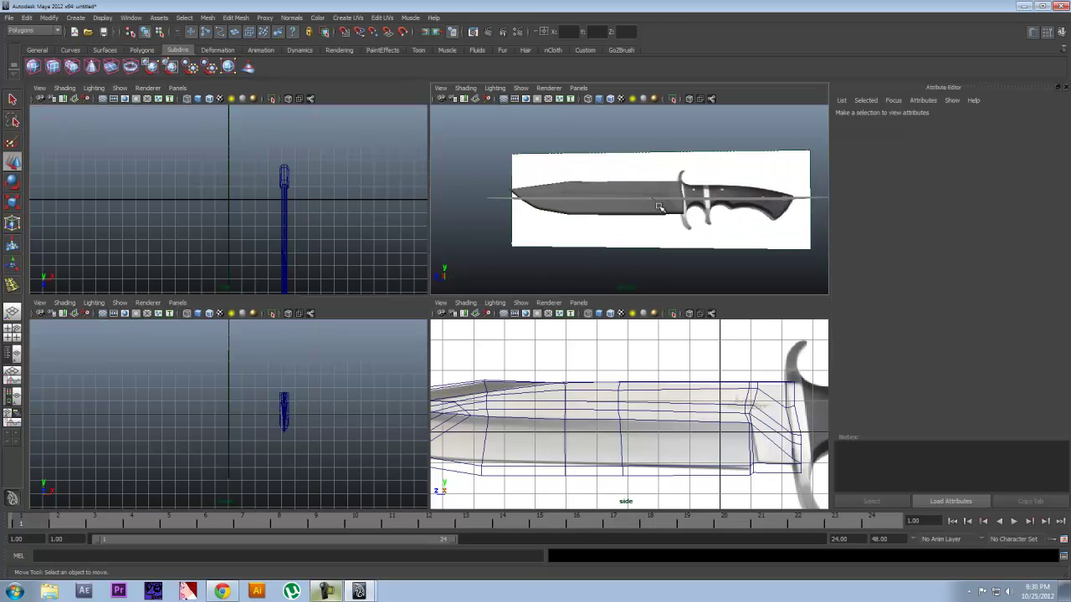